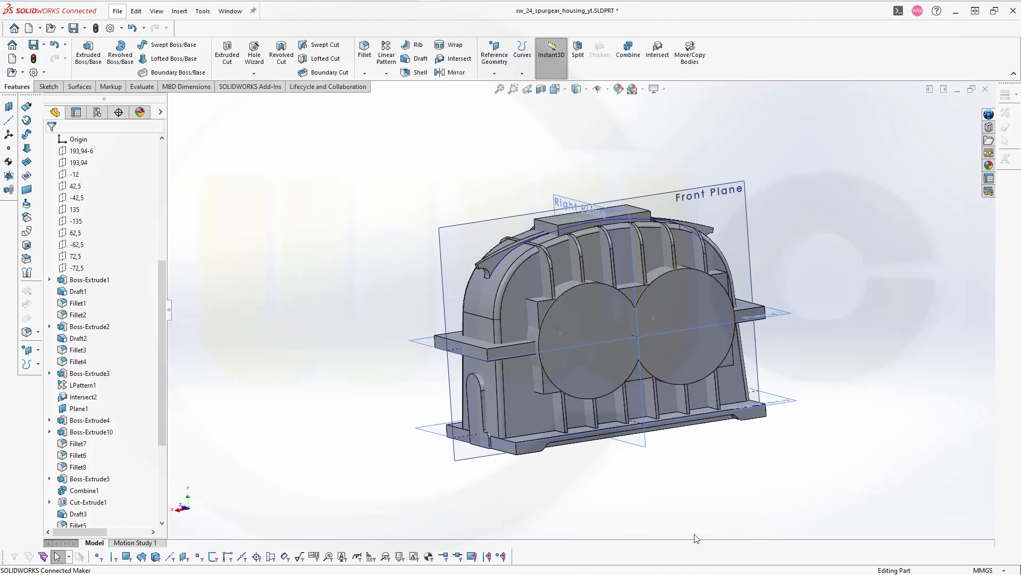
# Set the blind cut depth of the pocket in the housing base's underside (Cut-Extrude1) to 6 mm
pyautogui.moveTo(626, 477); pyautogui.dragTo(565, 410, button='middle')
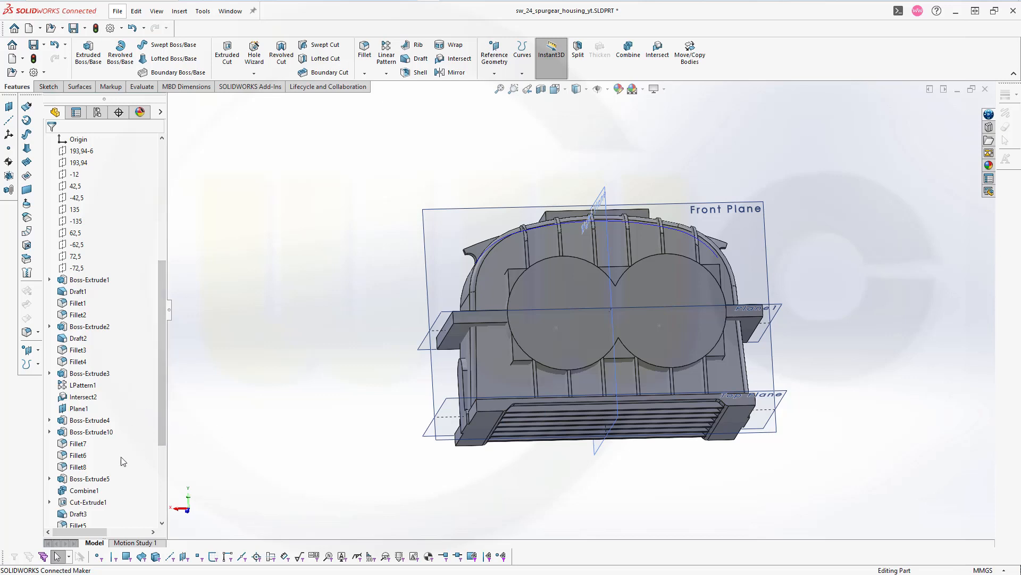
pyautogui.click(80, 502)
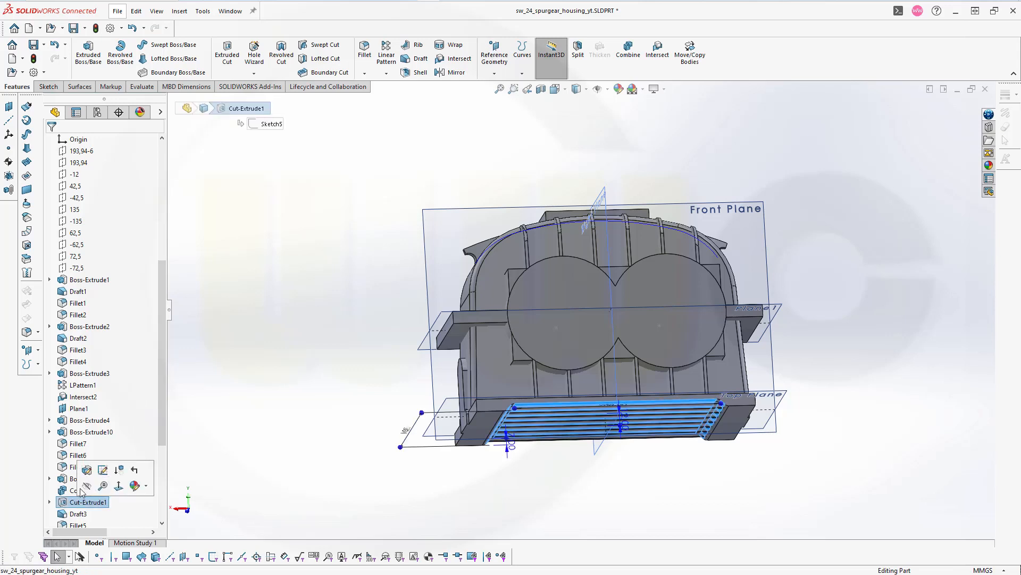
pyautogui.click(102, 469)
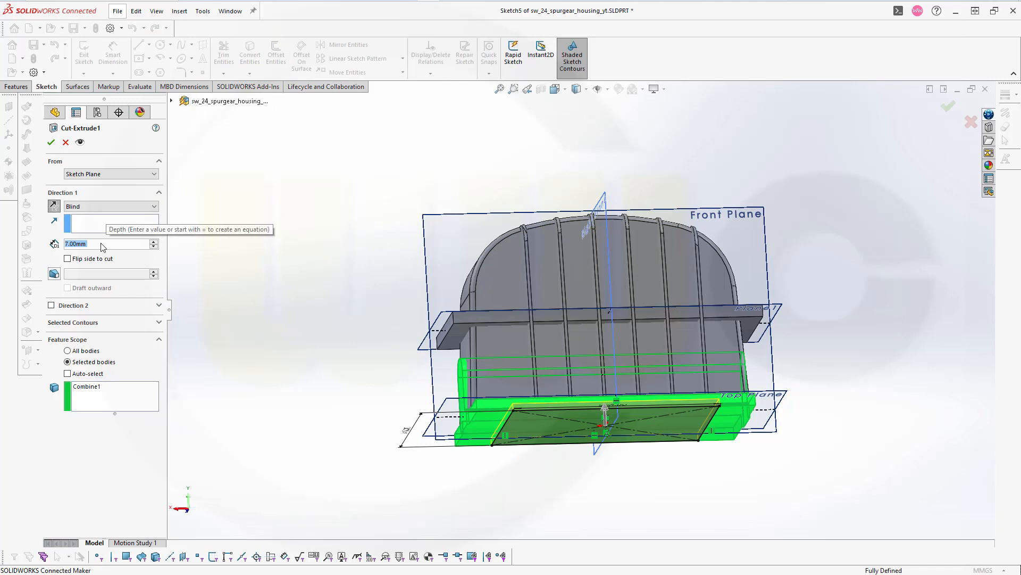
pyautogui.write('6')
pyautogui.press('Return')
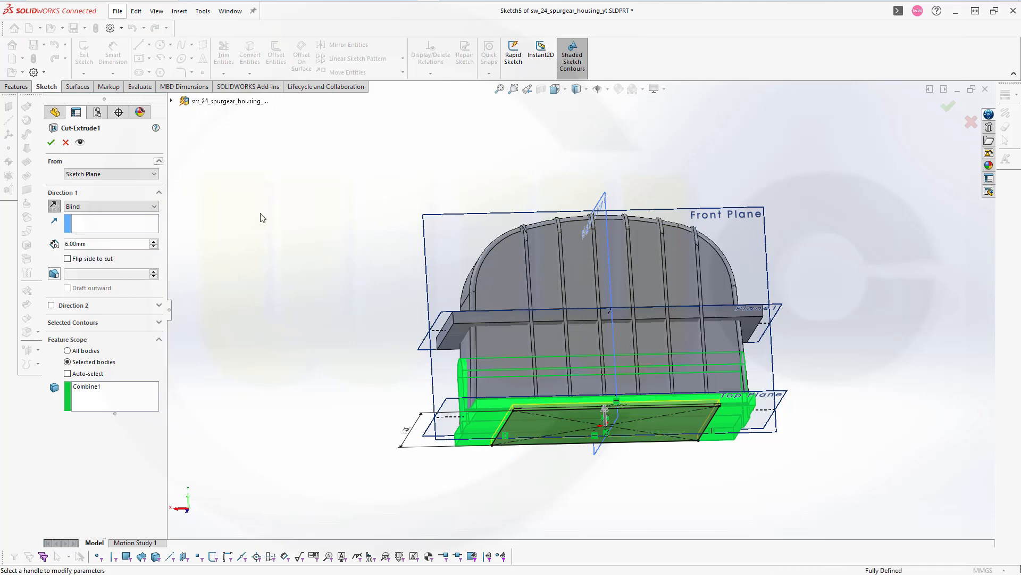
pyautogui.click(51, 144)
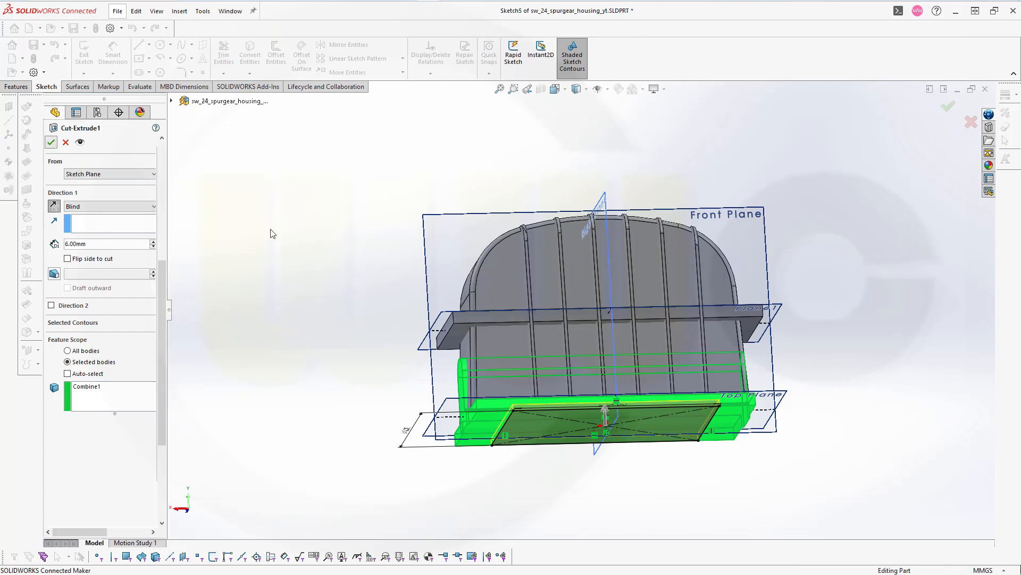
# Delete the Fillet2 feature that rounds the arched outer edges of the housing
pyautogui.moveTo(339, 282); pyautogui.dragTo(348, 302, button='middle')
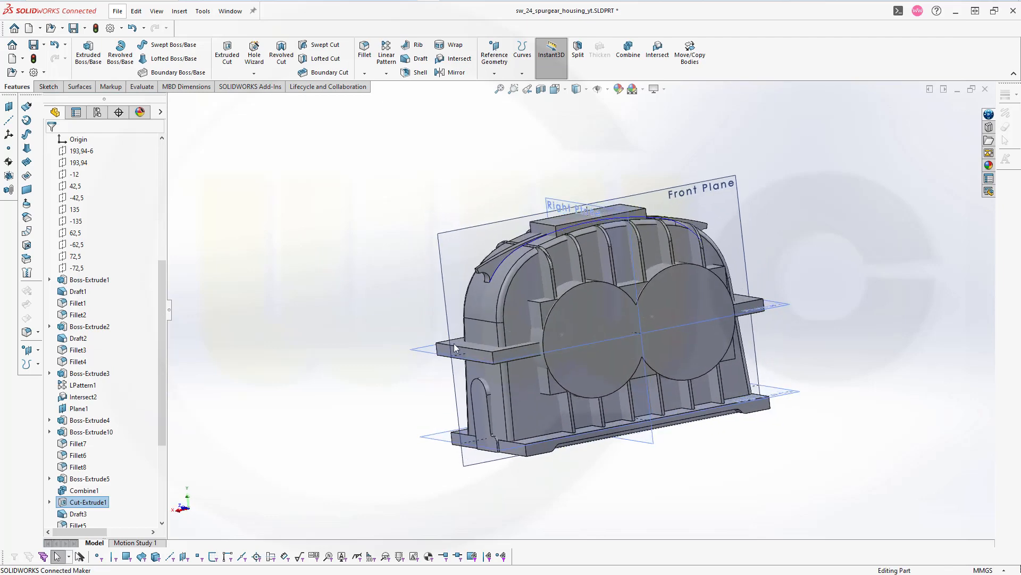
pyautogui.click(502, 306)
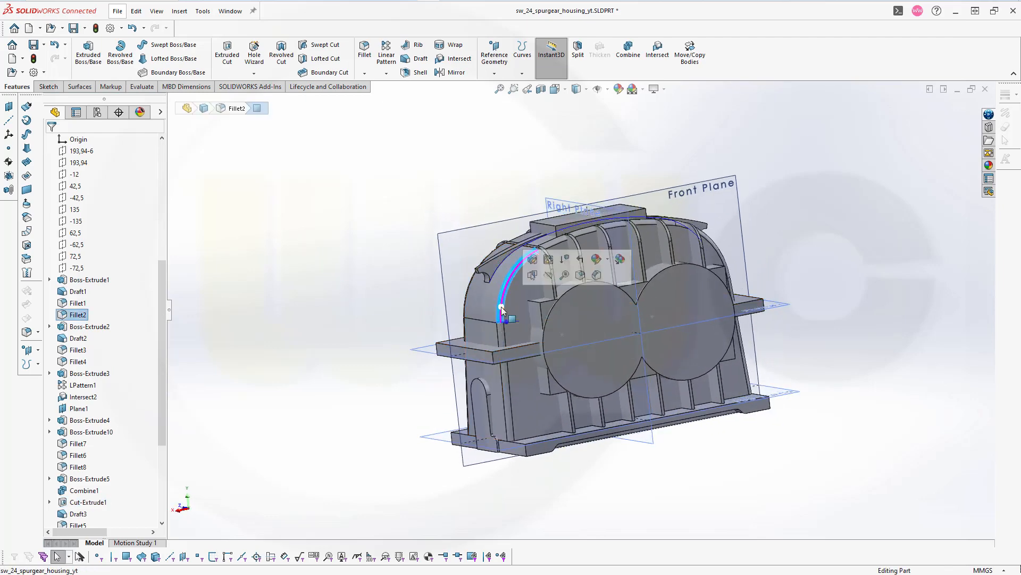
pyautogui.click(83, 317)
pyautogui.rightClick(83, 316)
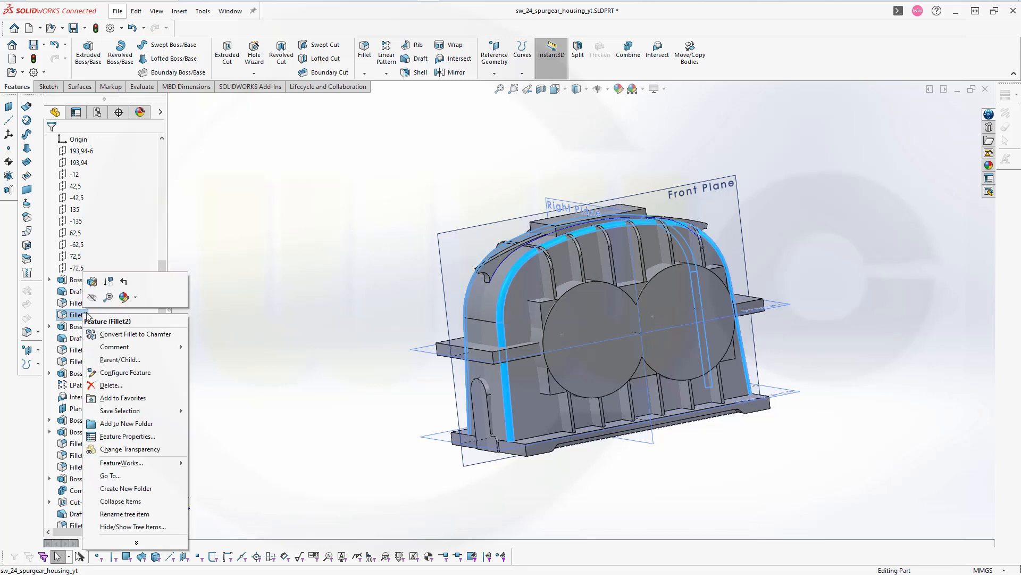
pyautogui.click(111, 385)
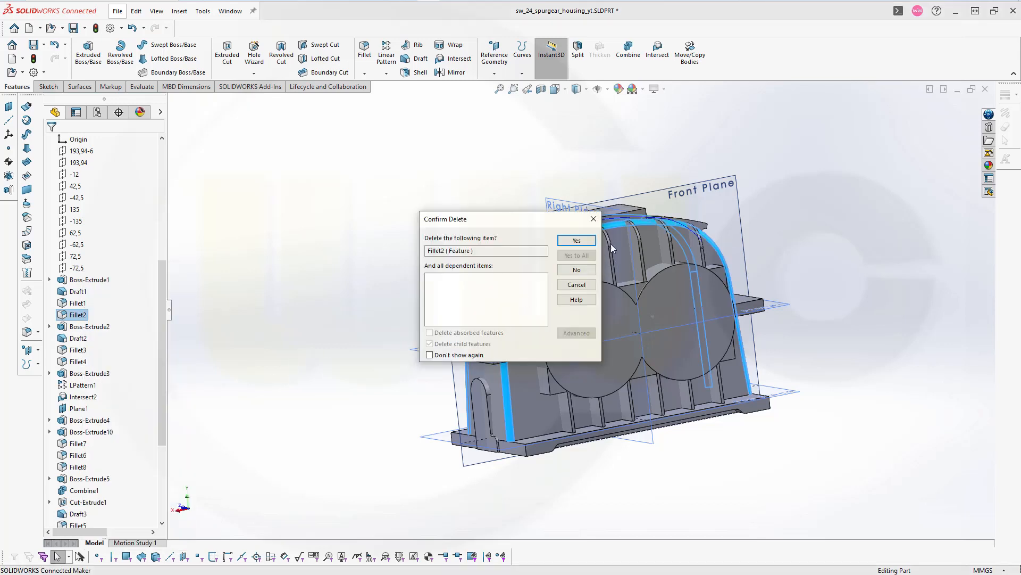
pyautogui.click(582, 242)
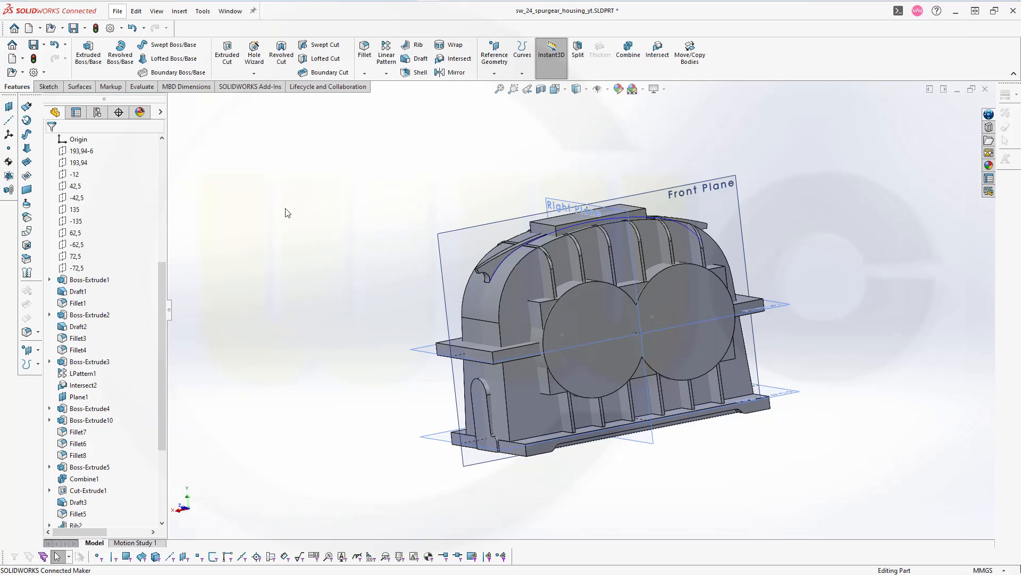
# Hide the solid bodies Boss-Extrude7, Boss-Extrude8 and Boss-Extrude9
pyautogui.scroll(6, 131, 278)
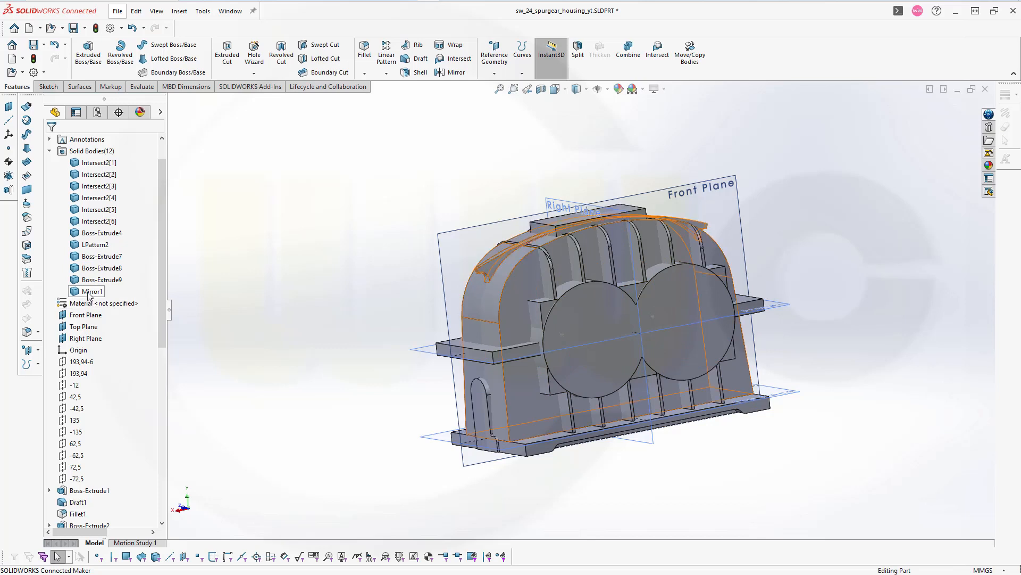
pyautogui.click(98, 257)
pyautogui.keyDown('shift'); pyautogui.click(93, 280); pyautogui.keyUp('shift')
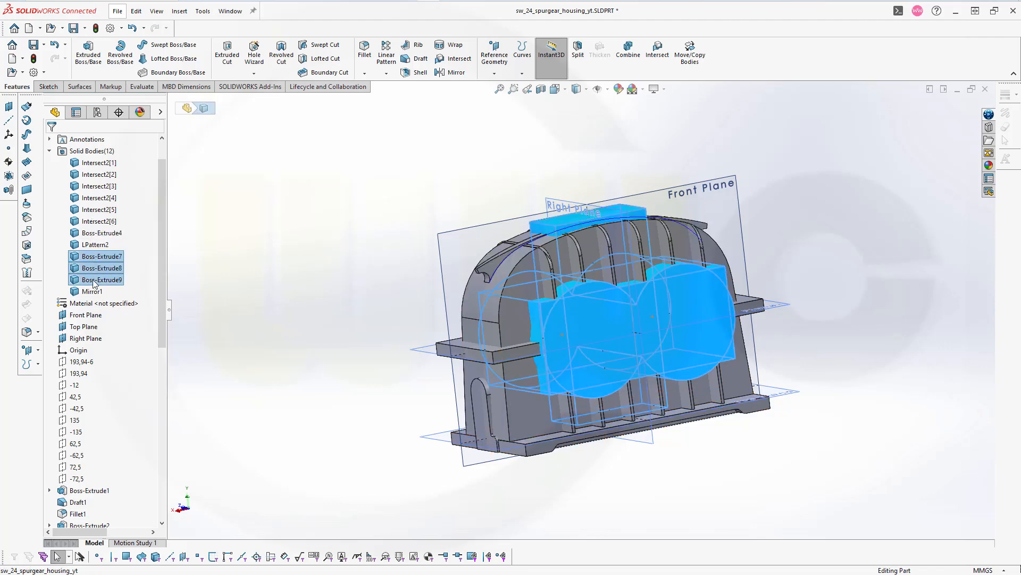
pyautogui.rightClick(93, 282)
pyautogui.click(105, 268)
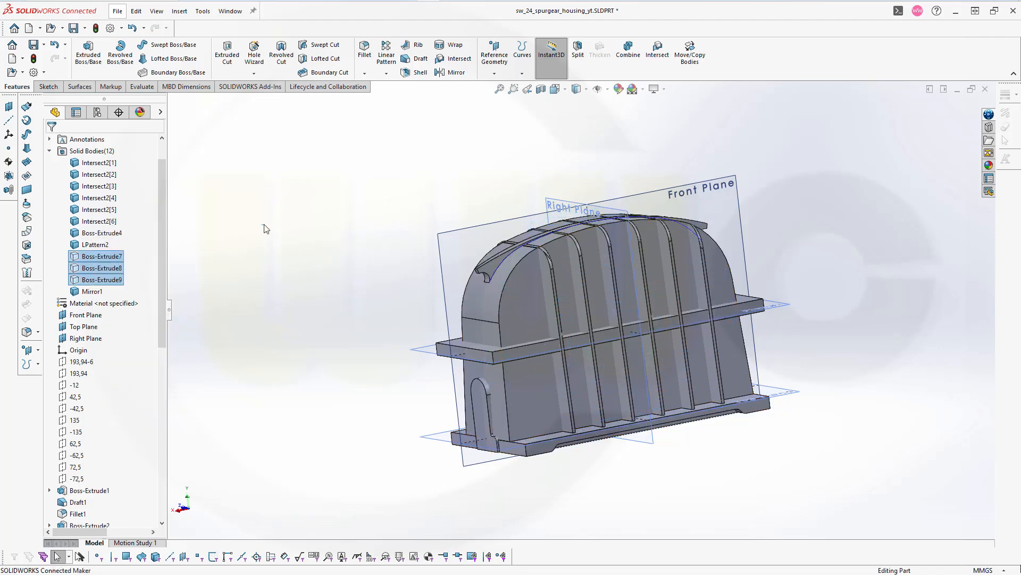
# Hide the six rib bodies Intersect2[1] to Intersect2[6] and the middle flange body Boss-Extrude4
pyautogui.click(106, 164)
pyautogui.keyDown('shift'); pyautogui.click(101, 223); pyautogui.keyUp('shift')
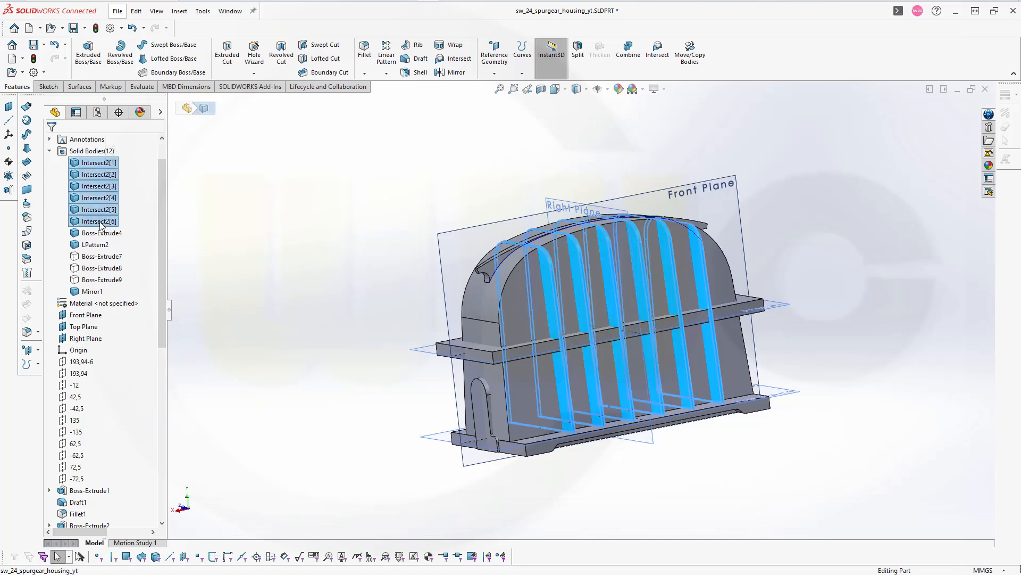
pyautogui.click(113, 209)
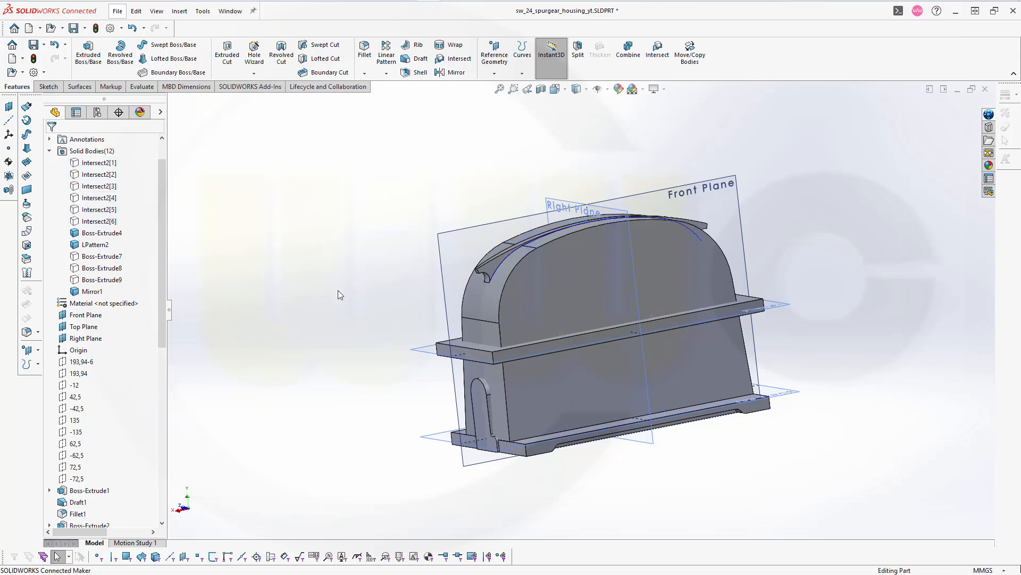
pyautogui.rightClick(94, 234)
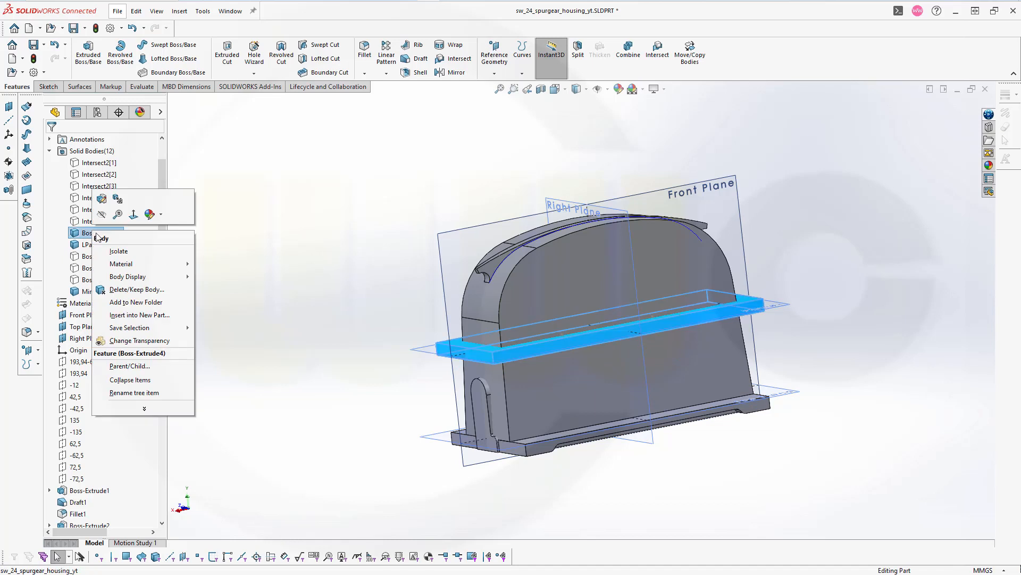
pyautogui.click(103, 229)
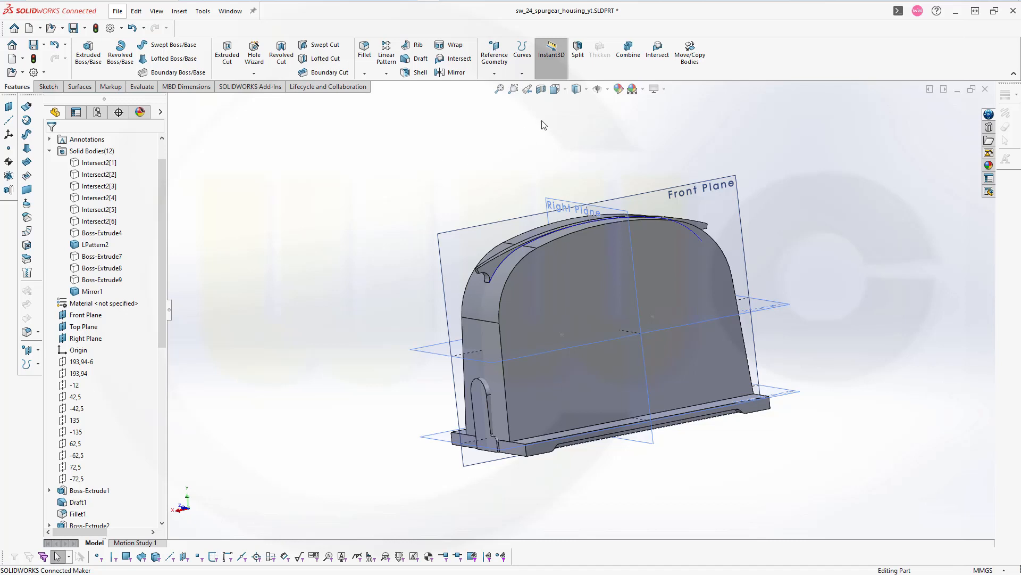
# Combine the arched housing body Mirror1 and the base body LPattern2 using the Add operation
pyautogui.click(627, 51)
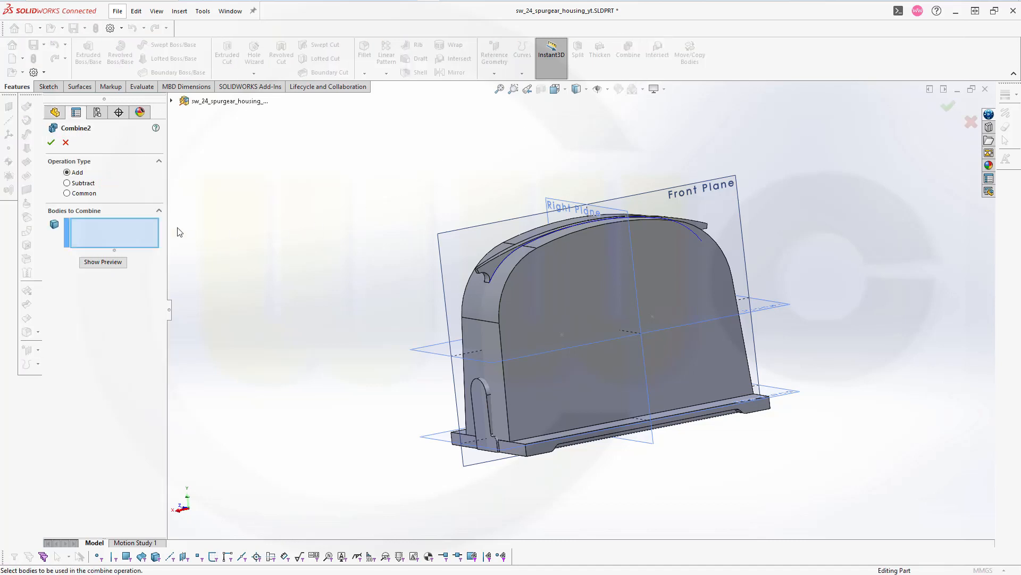
pyautogui.click(544, 327)
pyautogui.click(544, 452)
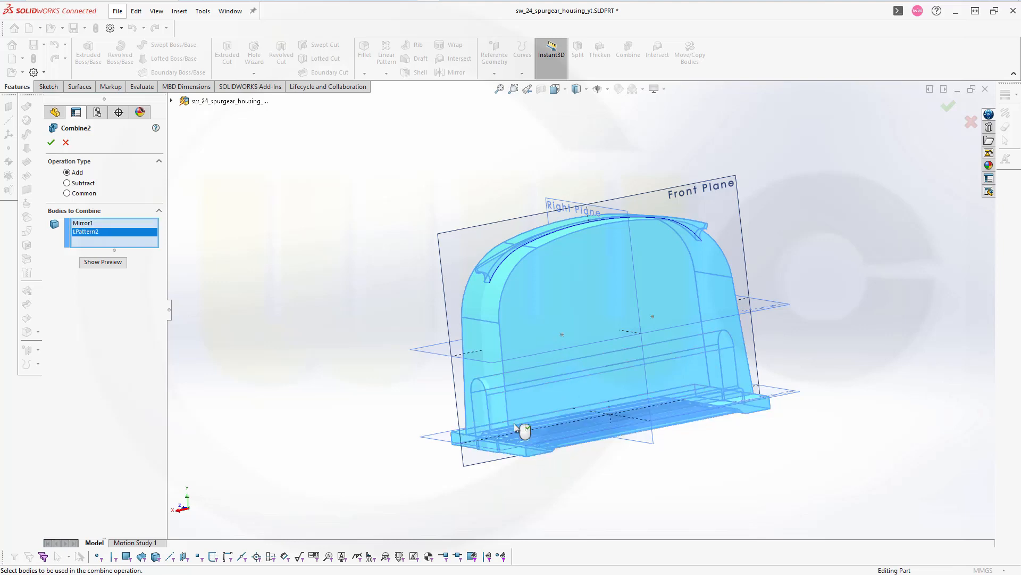
pyautogui.click(51, 143)
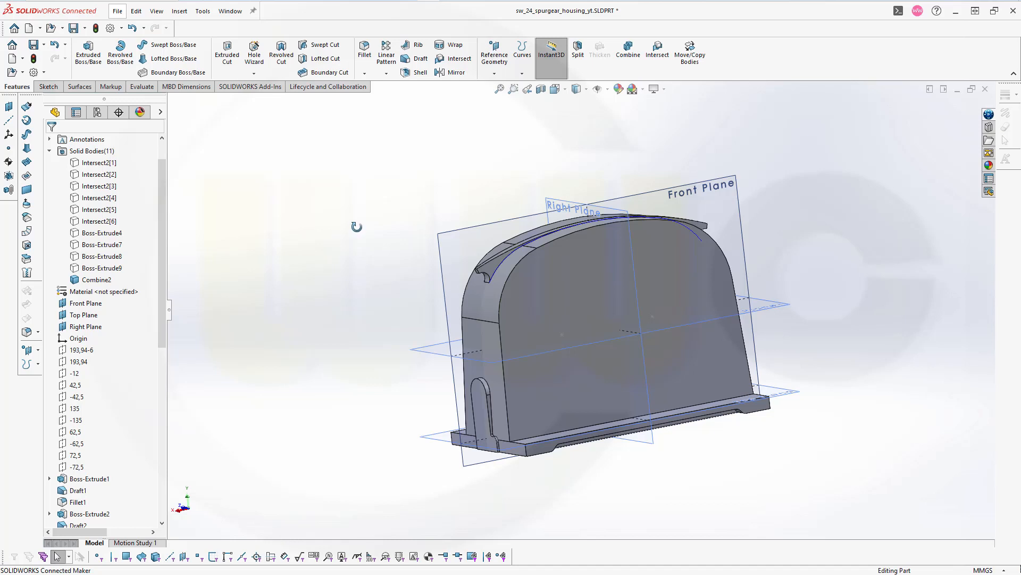
# Fillet the four vertical corner edges of the base plate with a 10 mm radius
pyautogui.moveTo(357, 226); pyautogui.dragTo(308, 204, button='middle')
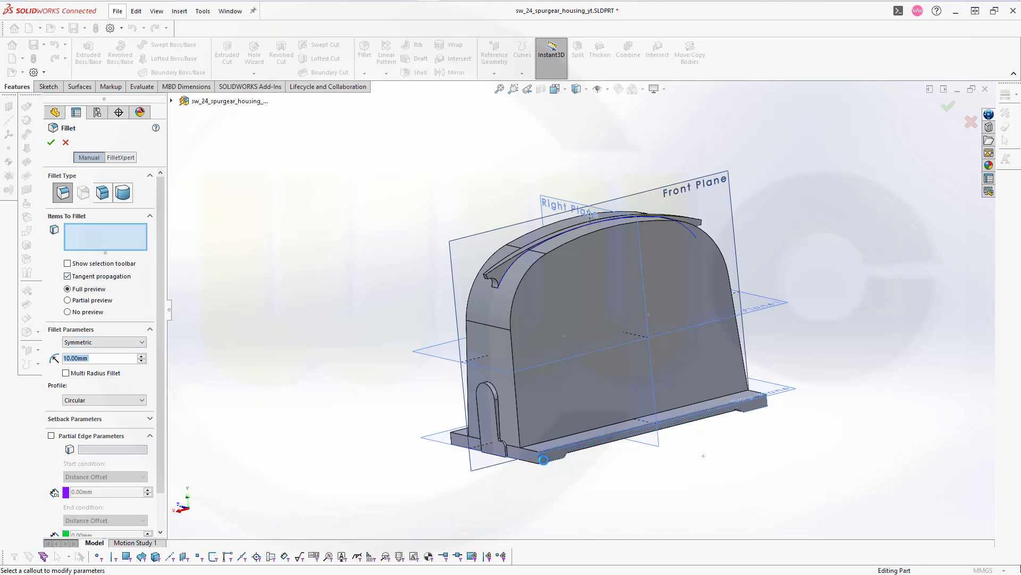
pyautogui.click(543, 460)
pyautogui.rightClick(92, 226)
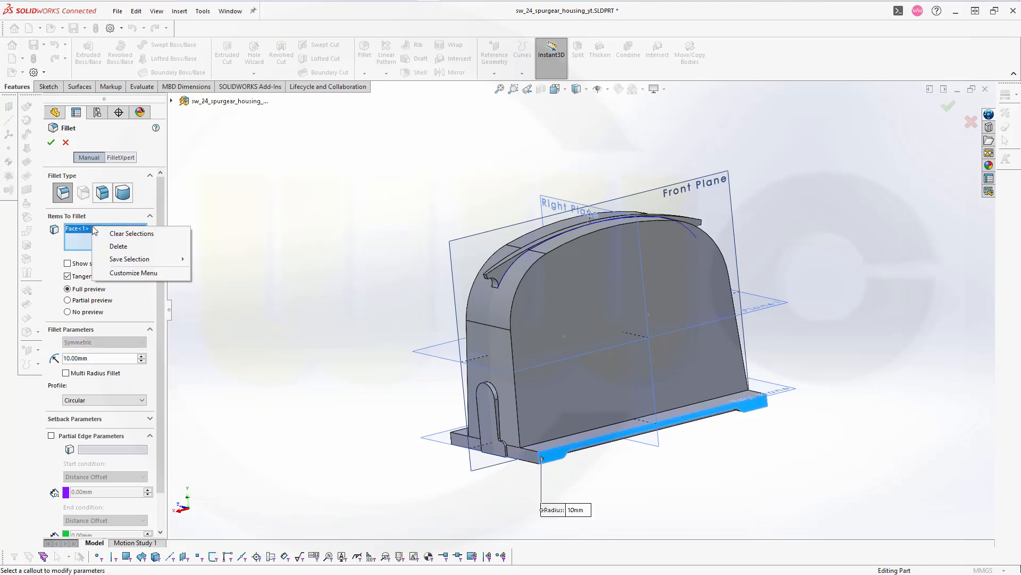
pyautogui.click(124, 247)
pyautogui.scroll(-2, 604, 515)
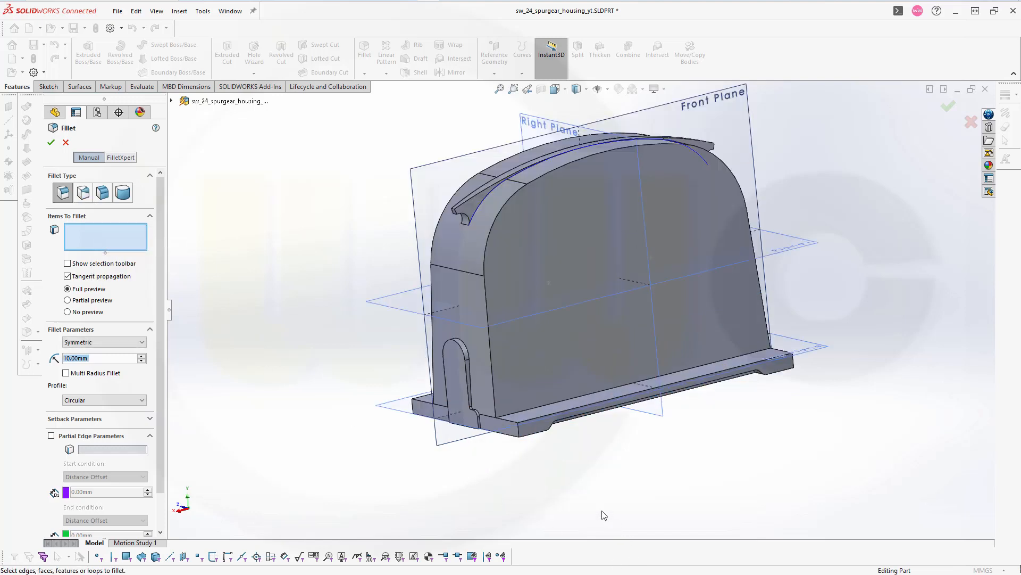
pyautogui.click(520, 433)
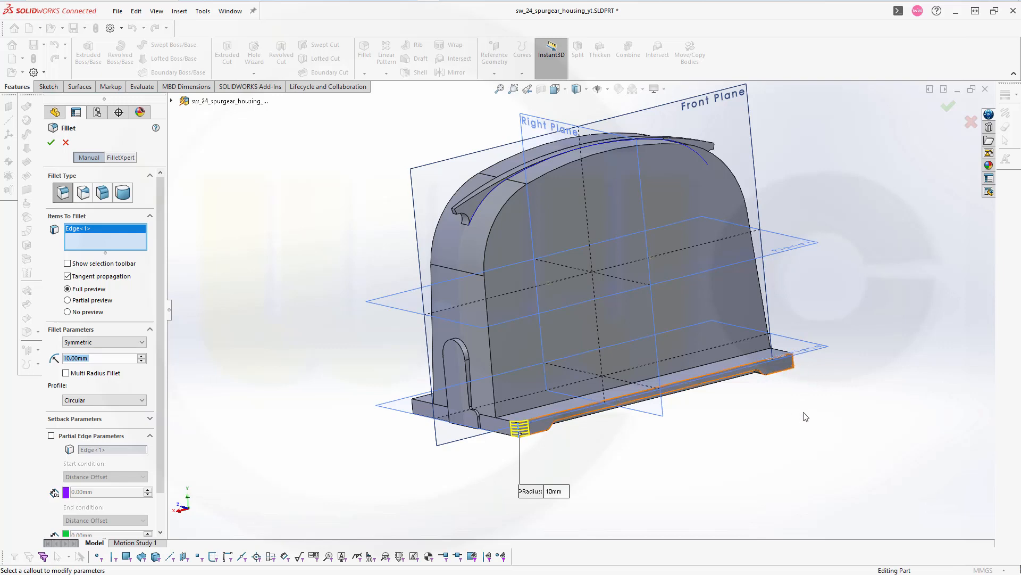
pyautogui.click(794, 362)
pyautogui.moveTo(821, 406); pyautogui.dragTo(608, 453, button='middle')
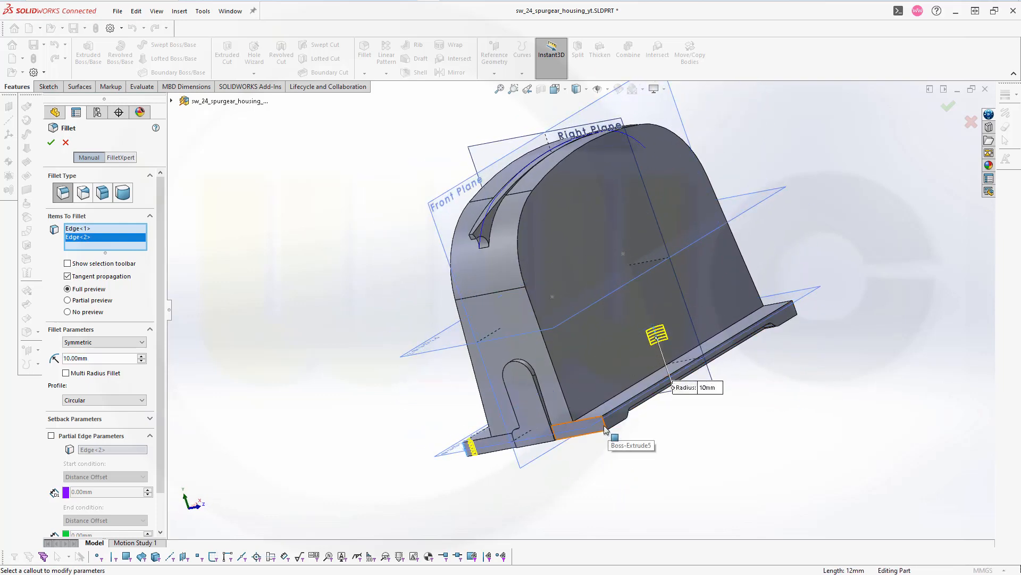
pyautogui.click(605, 429)
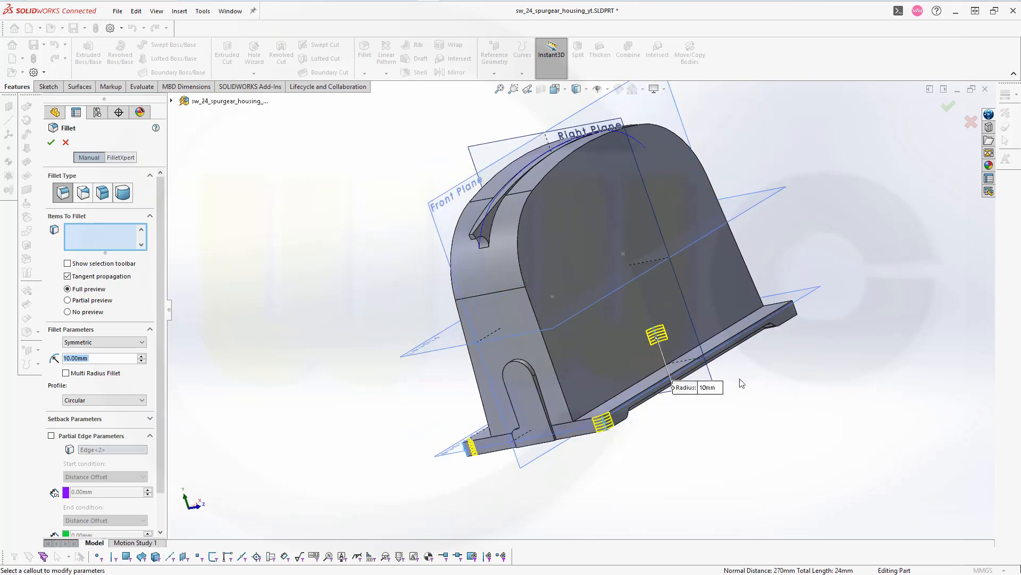
pyautogui.click(796, 310)
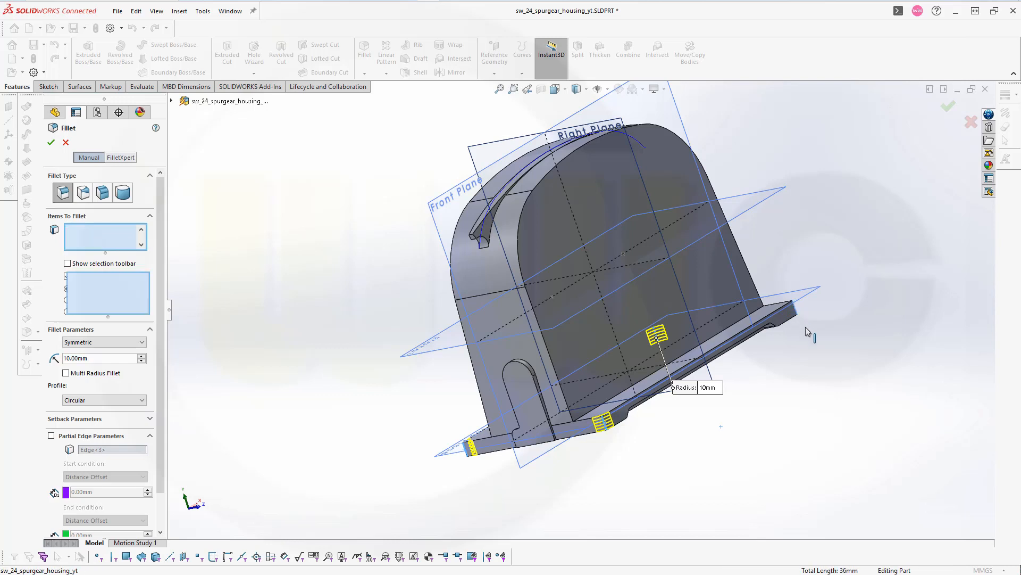
pyautogui.click(51, 143)
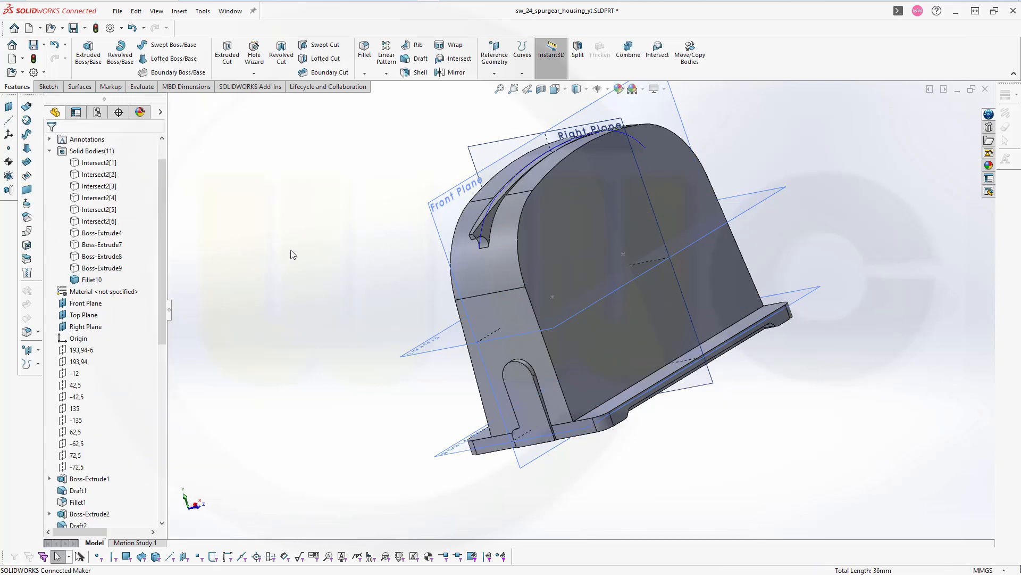
# Apply a 5 mm fillet to the two long edges where the housing's large side walls meet the base plate
pyautogui.click(365, 51)
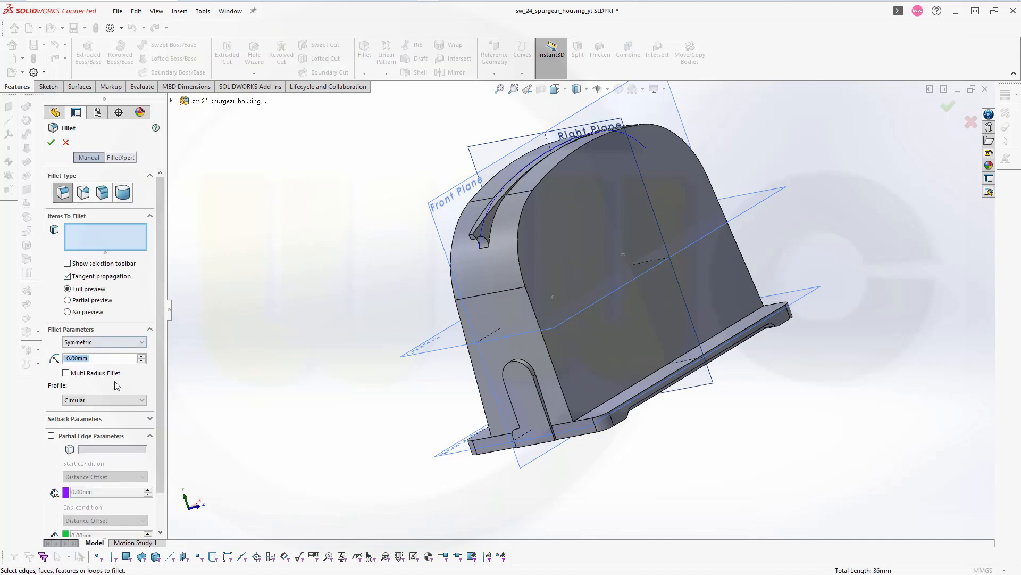
pyautogui.write('5')
pyautogui.press('Tab')
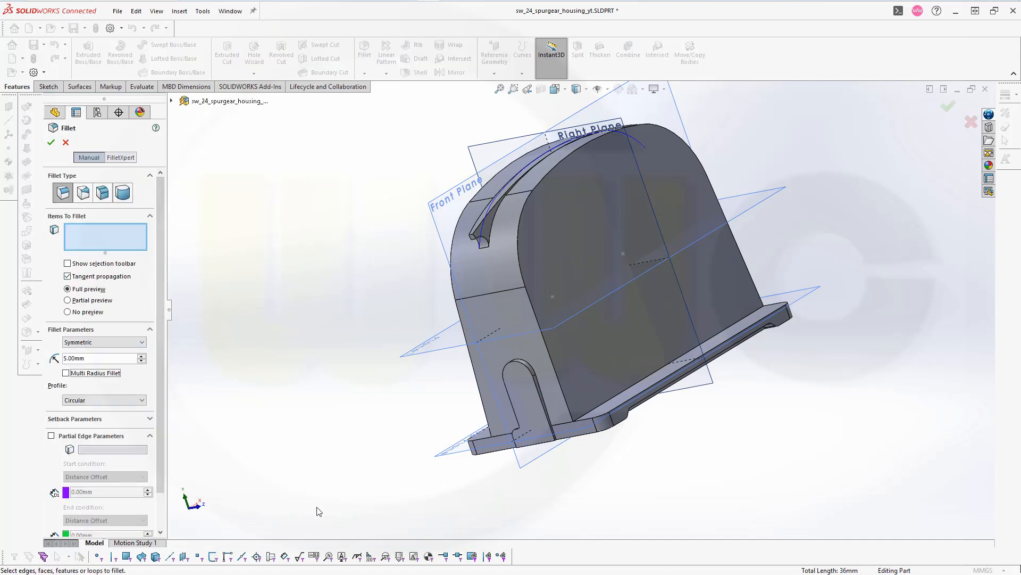
pyautogui.click(622, 419)
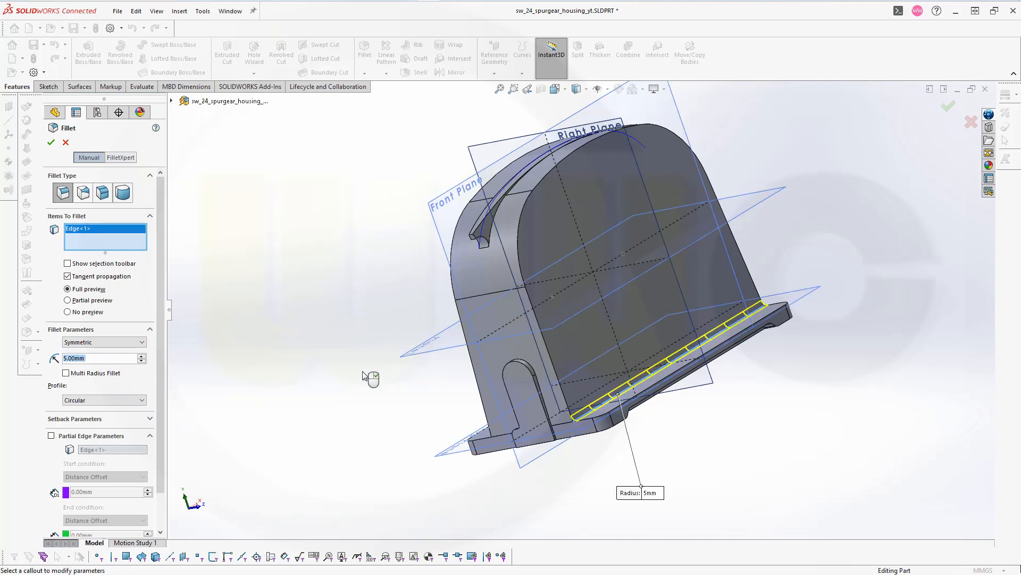
pyautogui.moveTo(621, 419); pyautogui.dragTo(426, 360, button='middle')
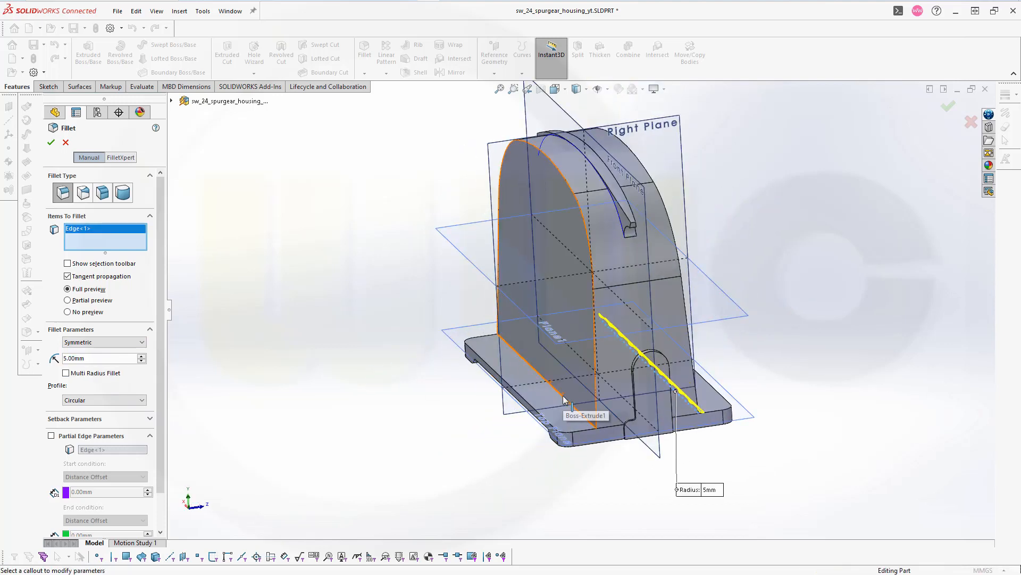
pyautogui.click(586, 422)
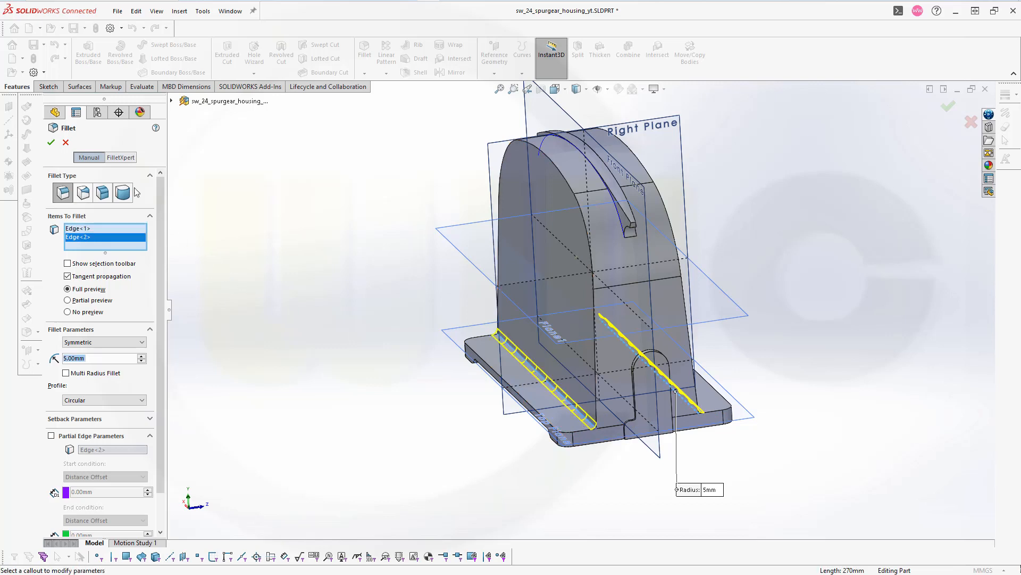
pyautogui.click(50, 142)
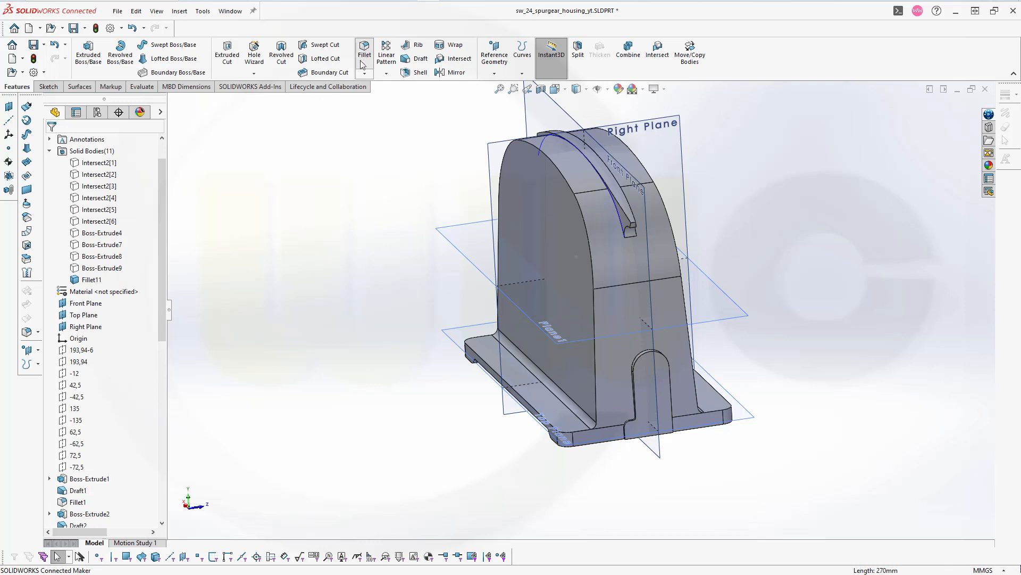
# Apply a 5 mm fillet to the outer edge loops running around both side walls and along the base plate
pyautogui.click(589, 251)
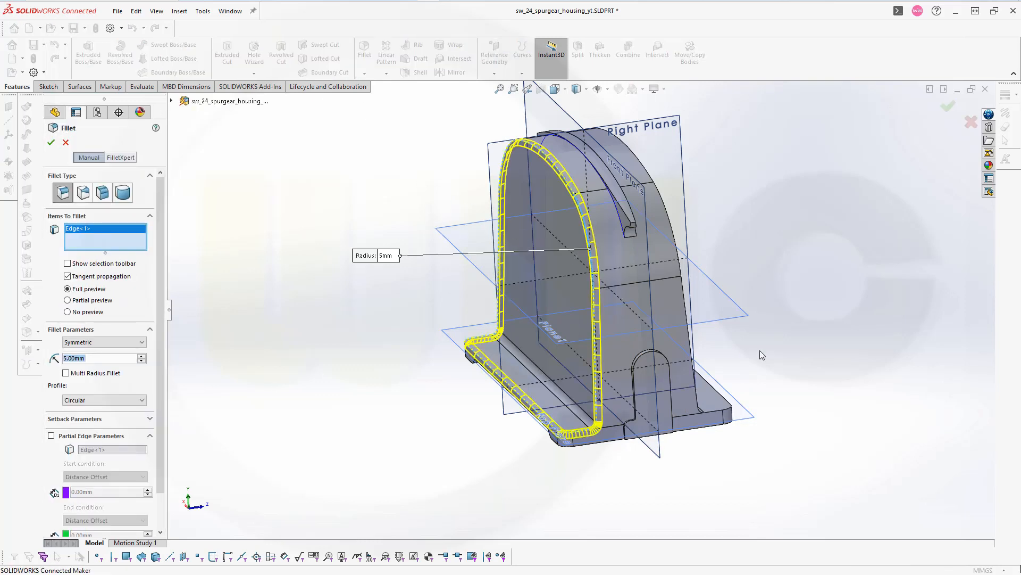
pyautogui.click(683, 264)
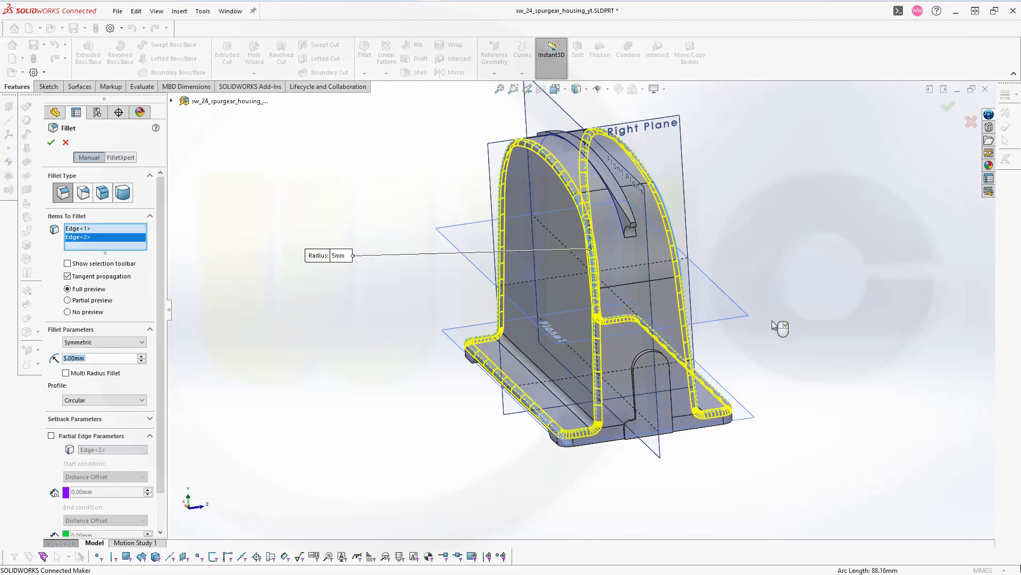
pyautogui.moveTo(771, 320); pyautogui.dragTo(719, 329, button='middle')
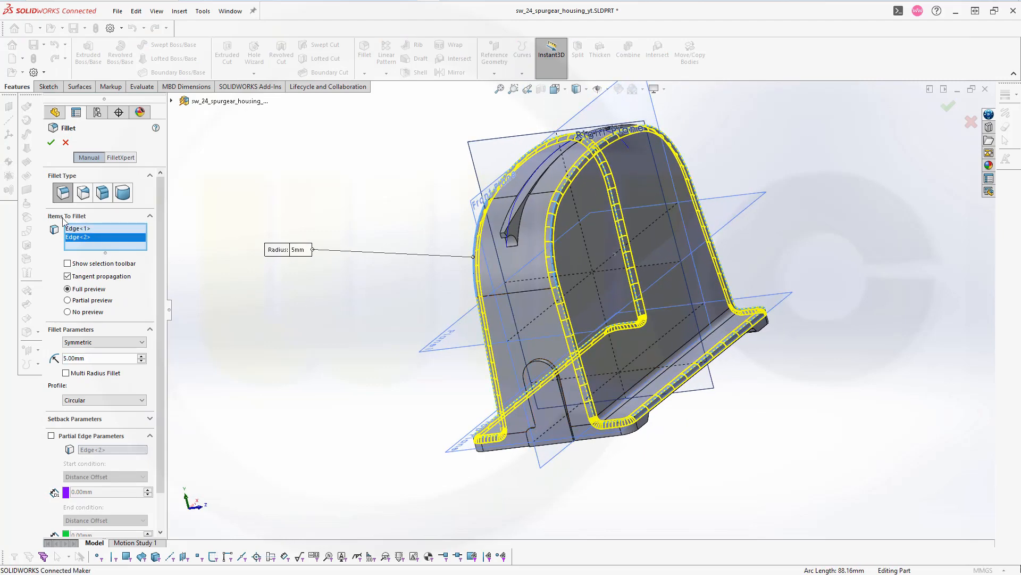
pyautogui.click(51, 143)
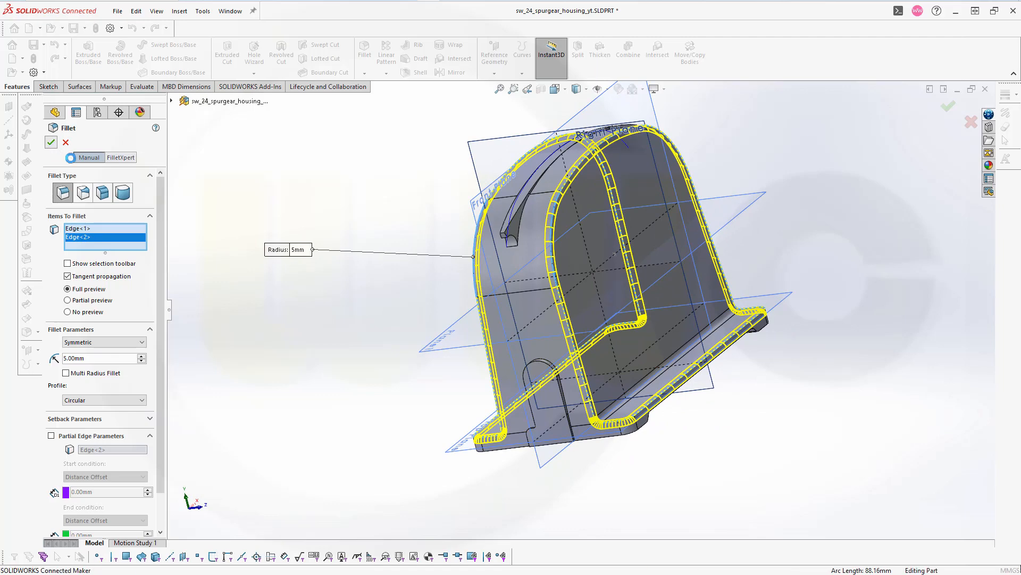
# Set up a 1.5 mm fillet on the arched boss outline at one housing end, including its short edges on the base
pyautogui.moveTo(437, 308); pyautogui.dragTo(392, 296, button='middle')
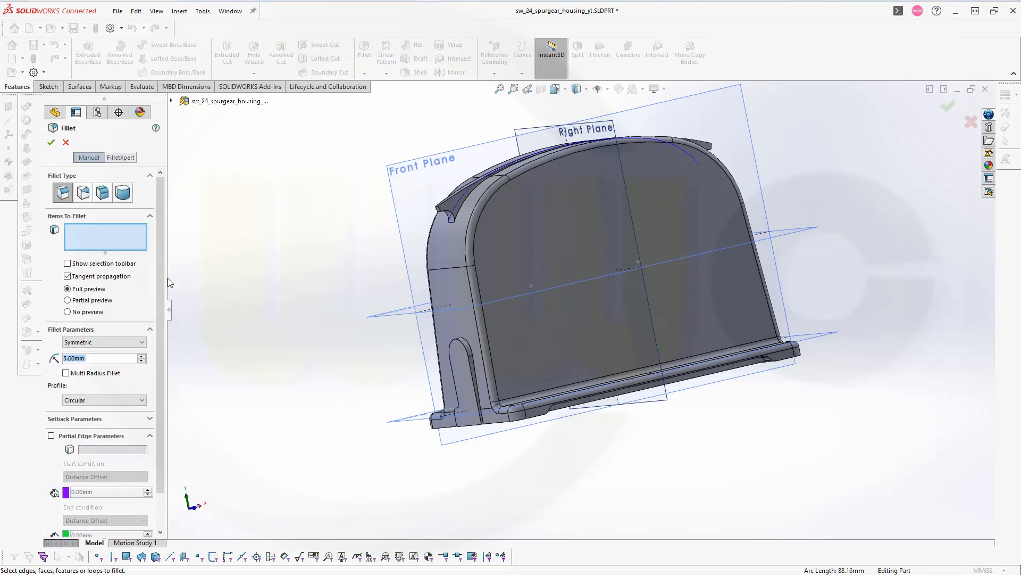
pyautogui.write('1.')
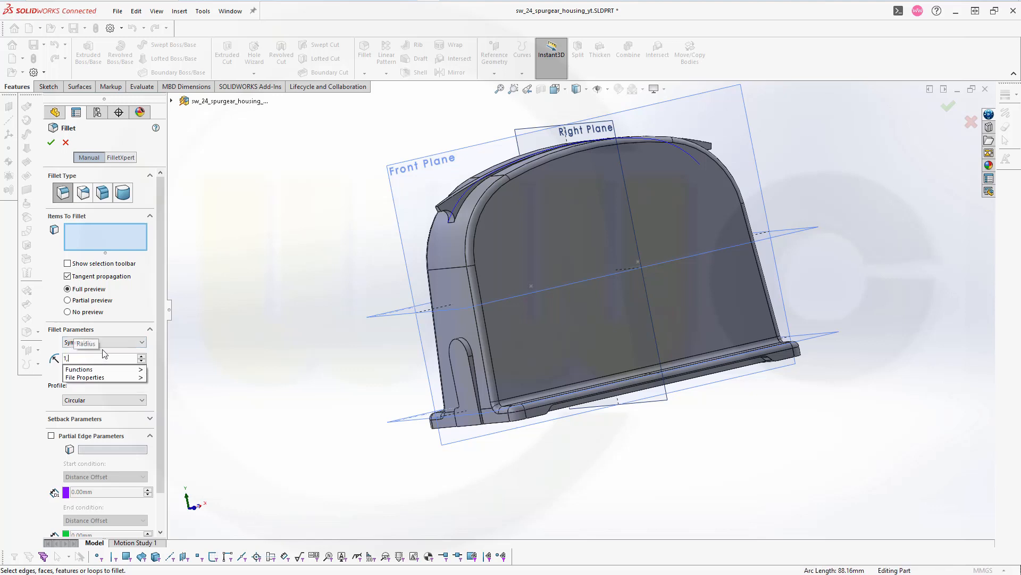
pyautogui.write('5')
pyautogui.press('Return')
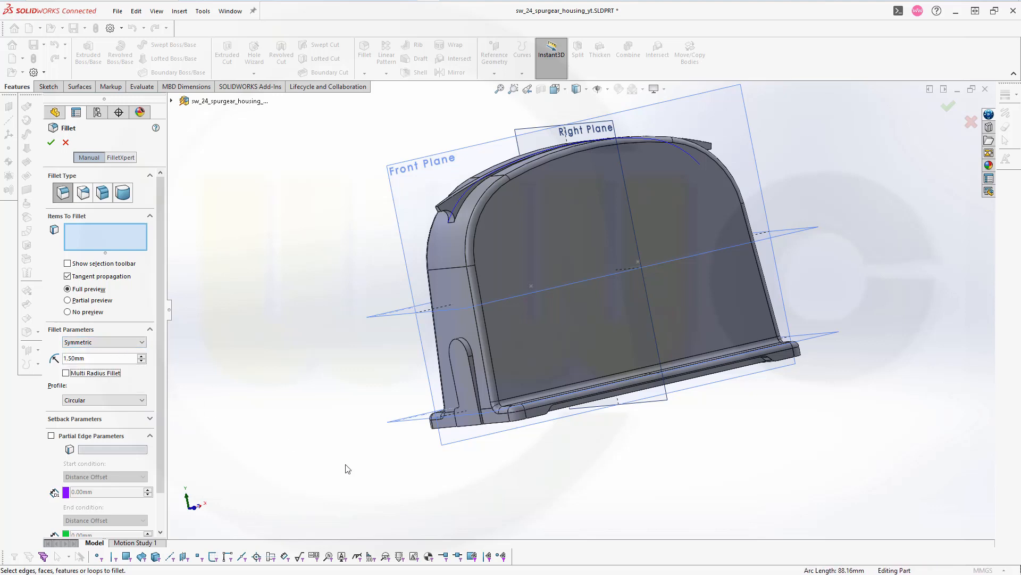
pyautogui.scroll(-2, 446, 476)
pyautogui.scroll(-2, 449, 468)
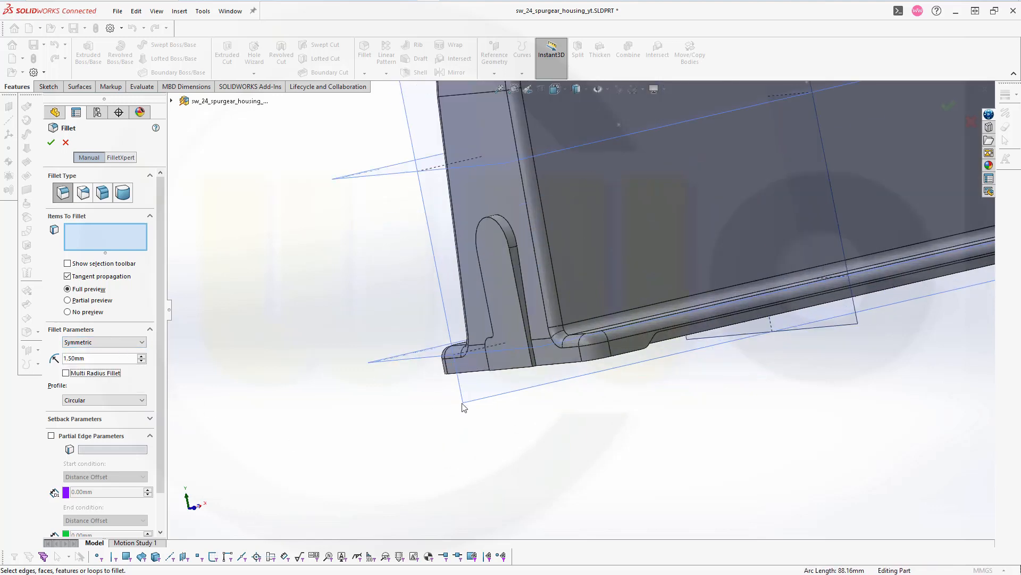
pyautogui.click(522, 283)
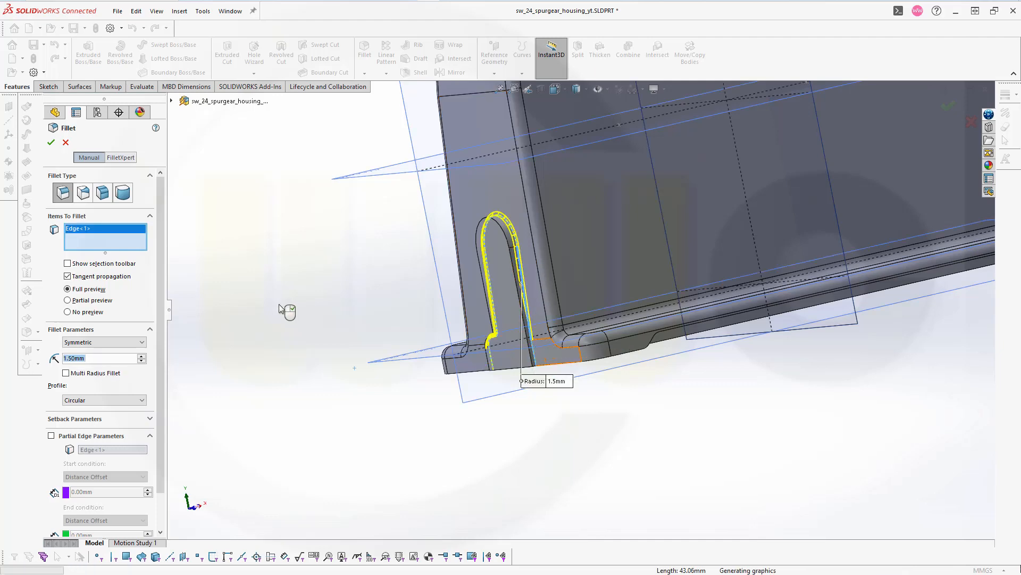
pyautogui.click(534, 356)
pyautogui.moveTo(533, 356); pyautogui.dragTo(549, 405, button='middle')
pyautogui.scroll(-3, 511, 367)
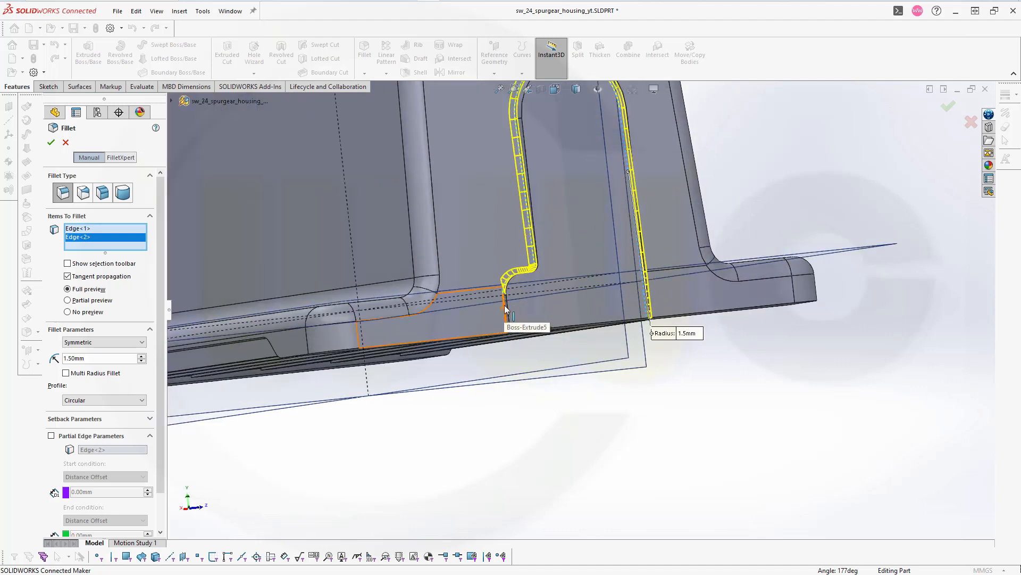
pyautogui.click(506, 311)
# Add the arched boss outline and short base edges at the opposite housing end, and apply the 1.5 mm fillet
pyautogui.scroll(3, 692, 364)
pyautogui.moveTo(706, 360); pyautogui.dragTo(528, 328, button='middle')
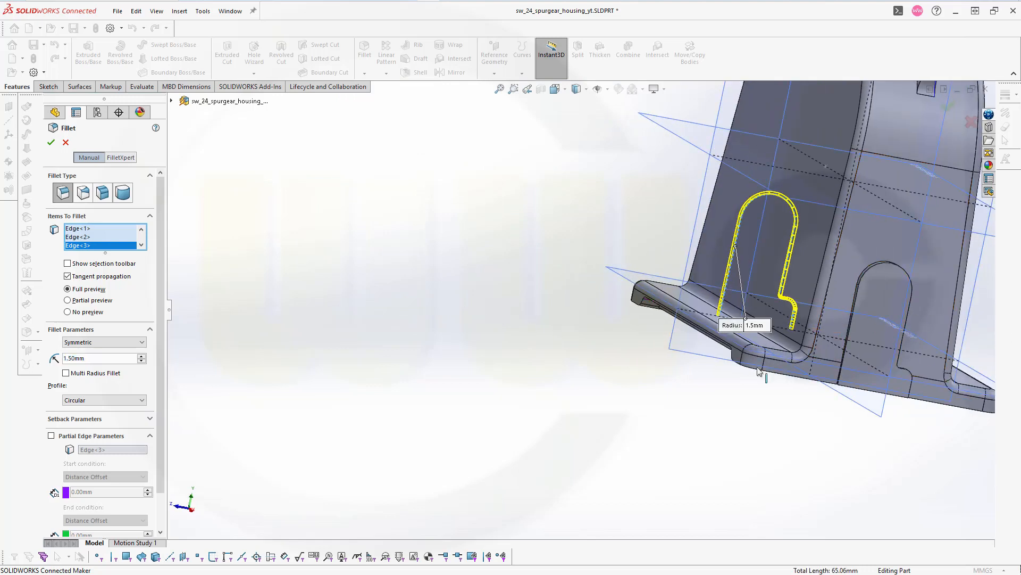
pyautogui.moveTo(557, 380); pyautogui.dragTo(499, 385, button='middle')
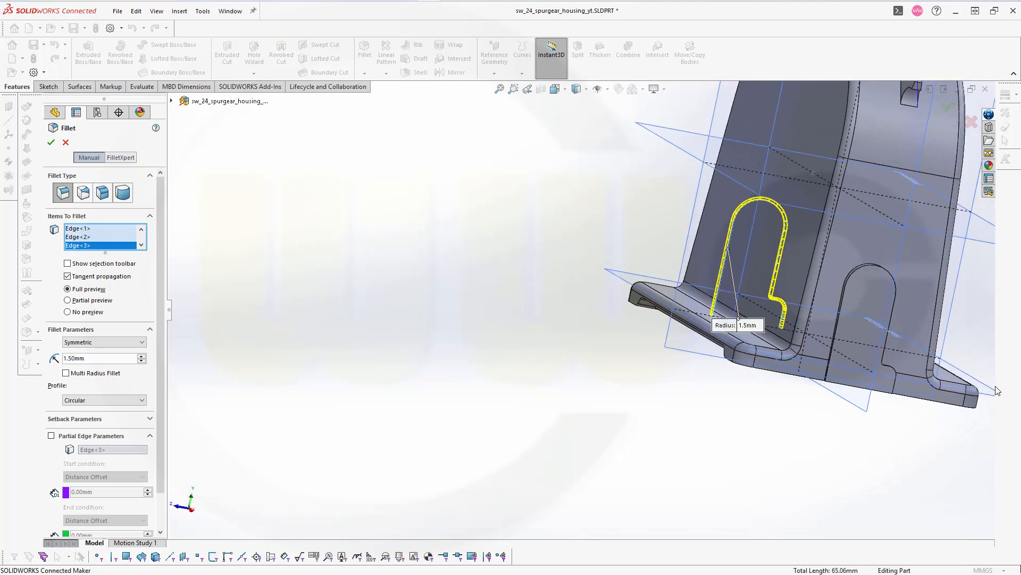
pyautogui.moveTo(994, 350); pyautogui.dragTo(969, 319, button='middle')
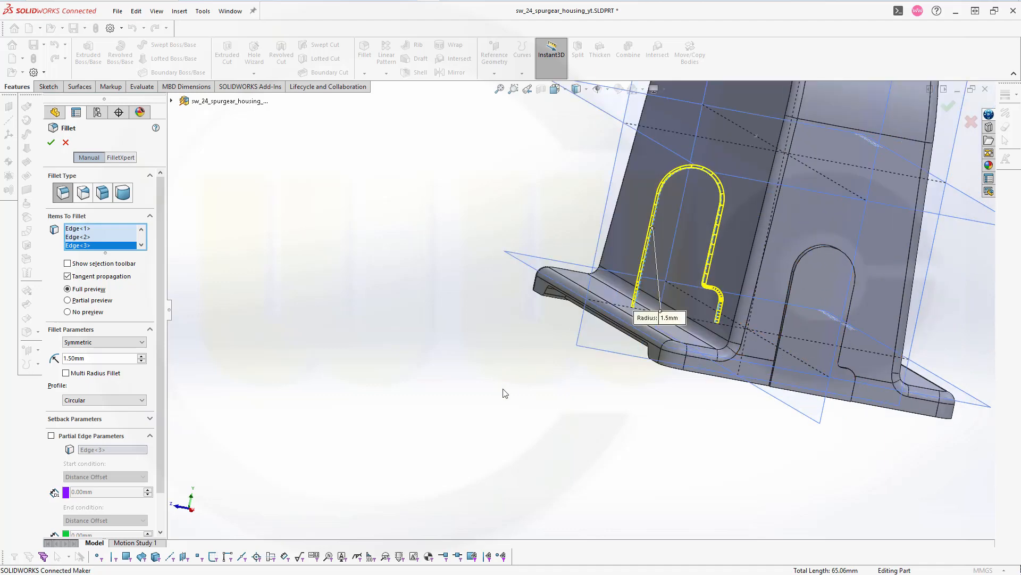
pyautogui.moveTo(503, 389); pyautogui.dragTo(524, 390, button='middle')
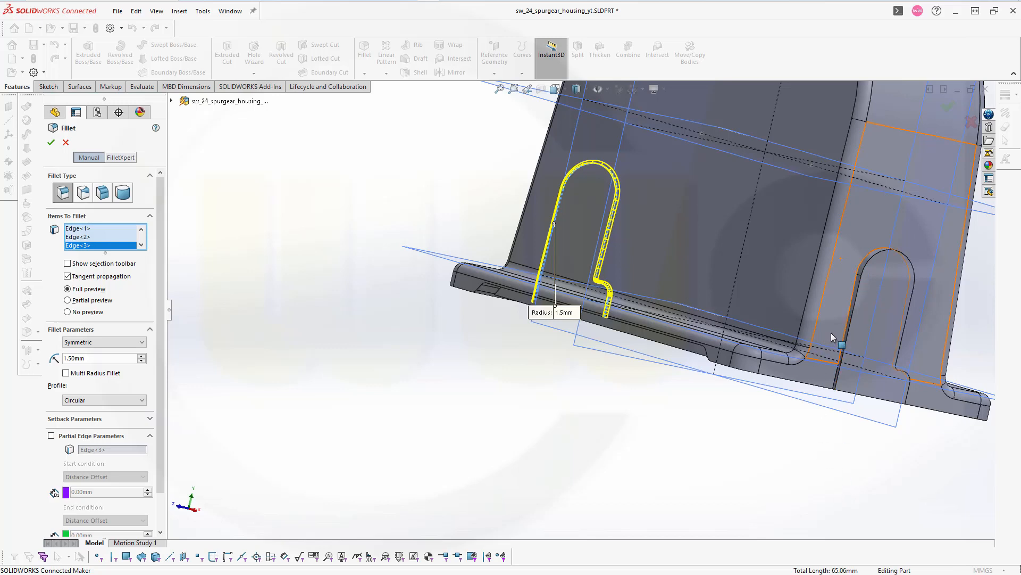
pyautogui.click(845, 336)
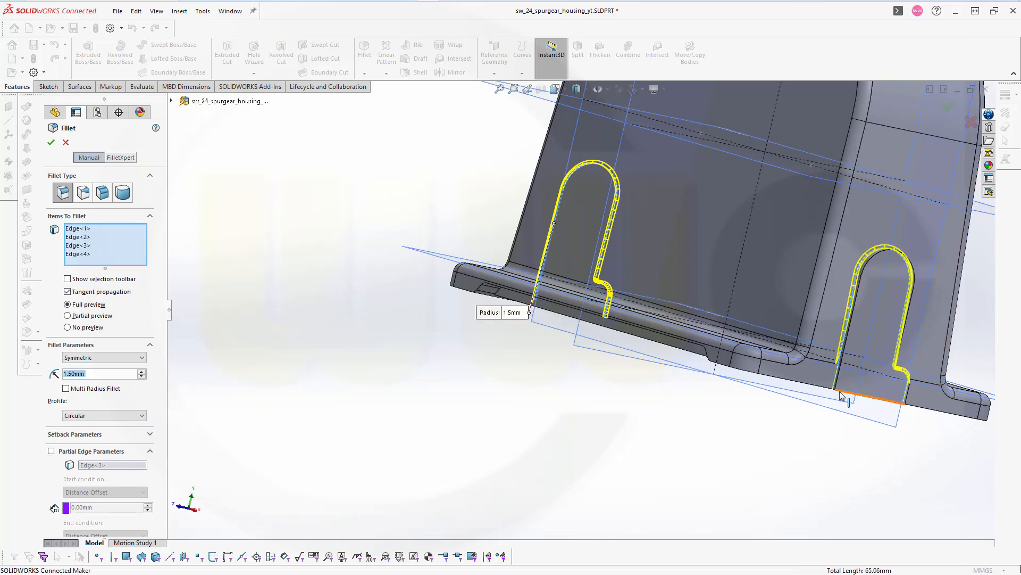
pyautogui.scroll(-2, 836, 376)
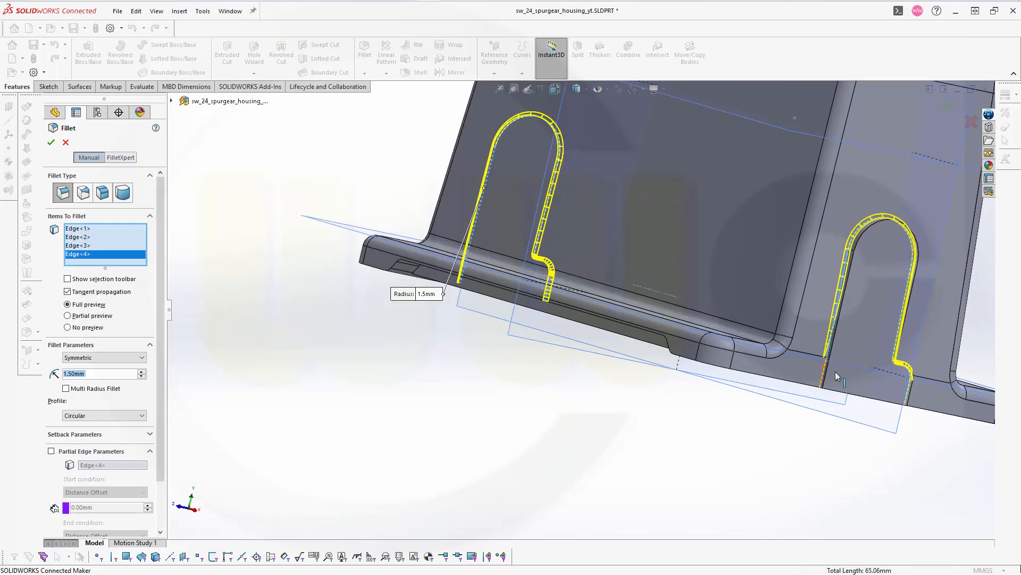
pyautogui.scroll(-2, 837, 377)
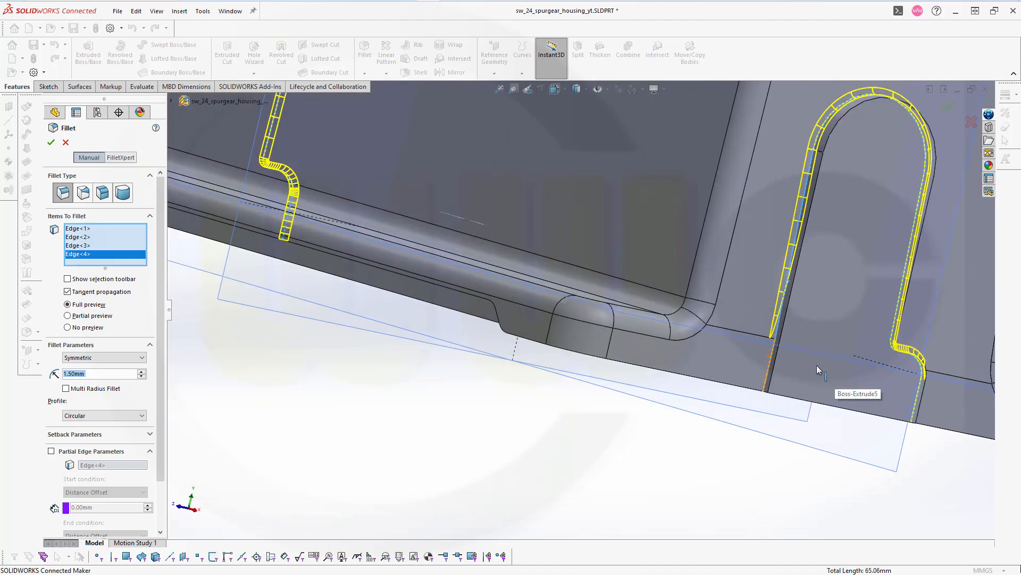
pyautogui.click(773, 356)
pyautogui.moveTo(837, 397); pyautogui.dragTo(764, 397, button='middle')
pyautogui.click(765, 394)
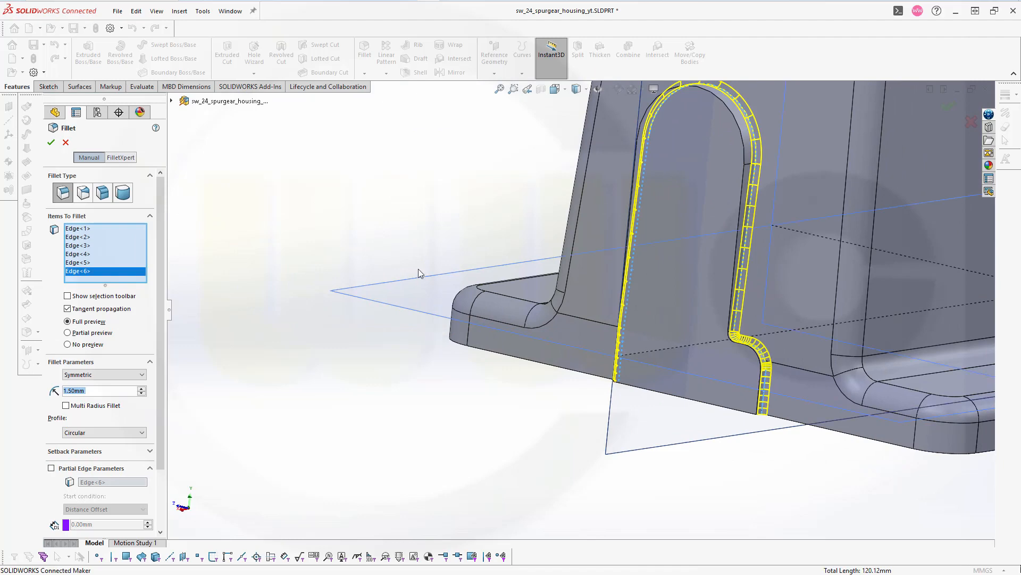
pyautogui.click(51, 142)
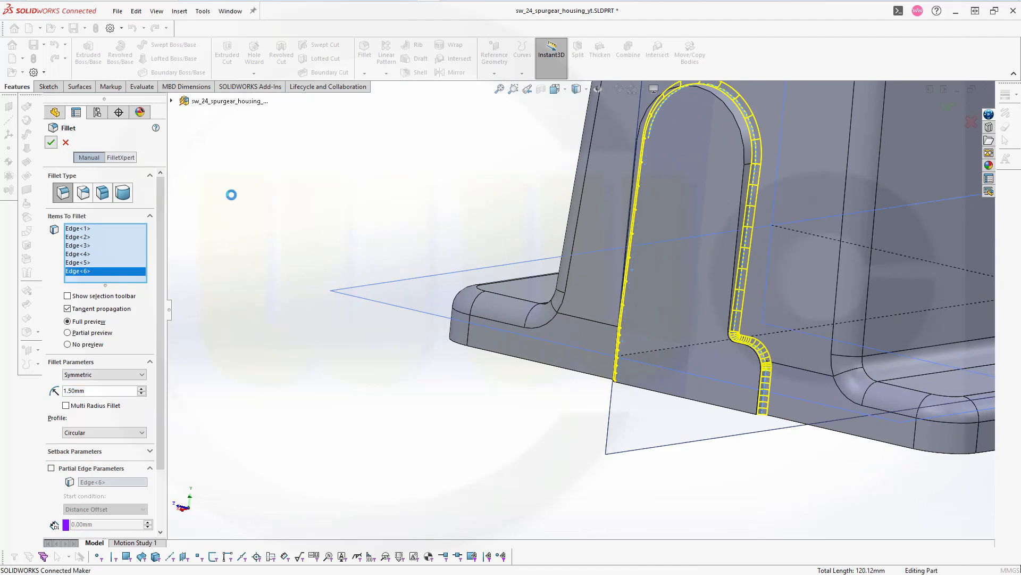
# Show the hidden rectangular block body Boss-Extrude9
pyautogui.moveTo(342, 223); pyautogui.dragTo(527, 292, button='middle')
pyautogui.scroll(2, 527, 292)
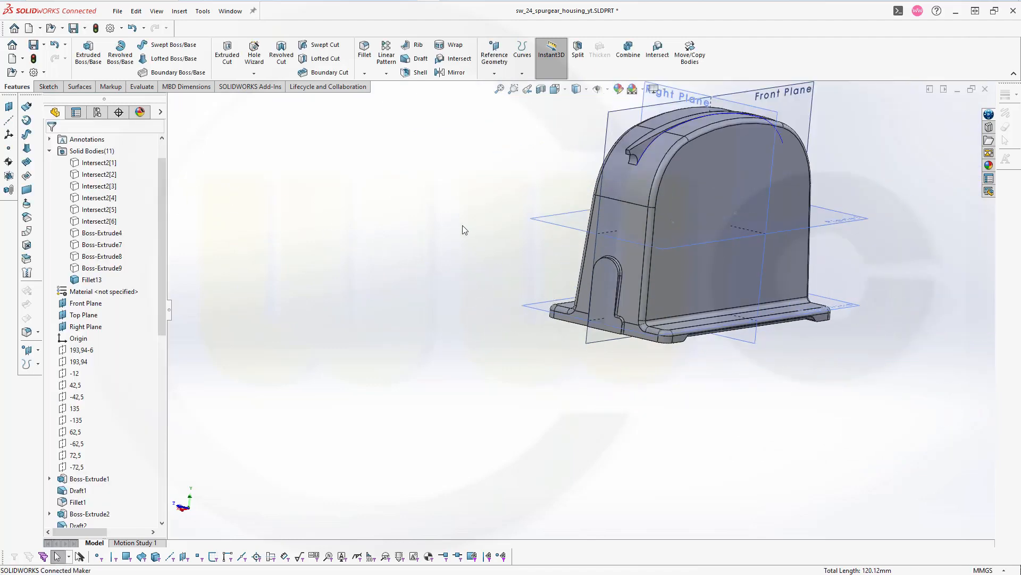
pyautogui.scroll(2, 440, 202)
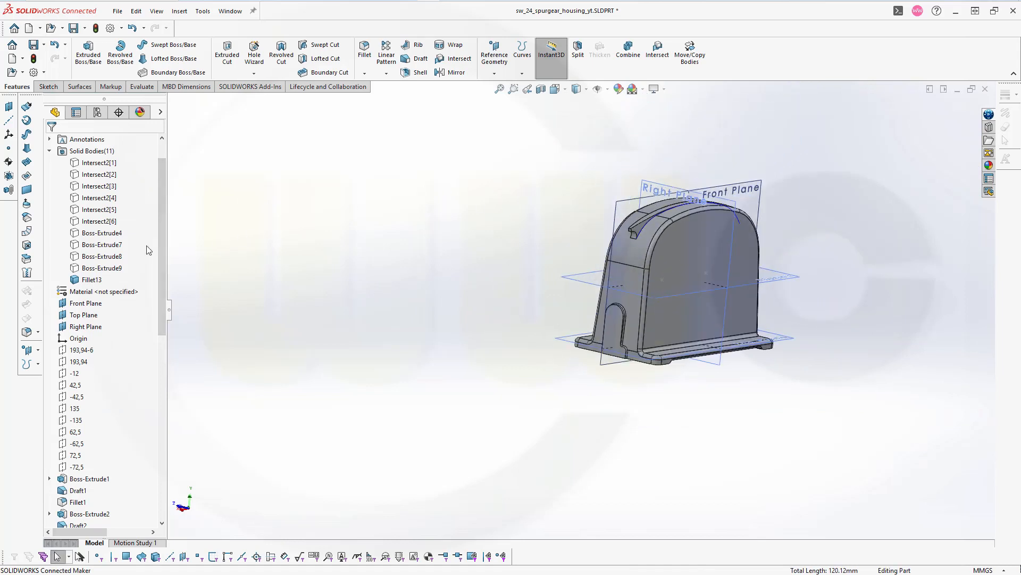
pyautogui.click(91, 270)
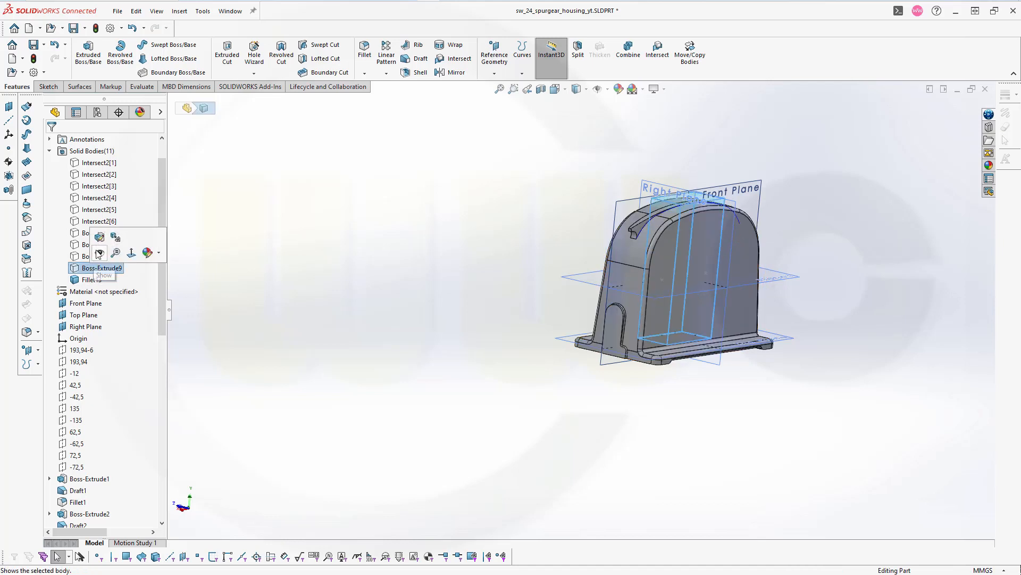
pyautogui.scroll(-2, 894, 117)
pyautogui.click(785, 181)
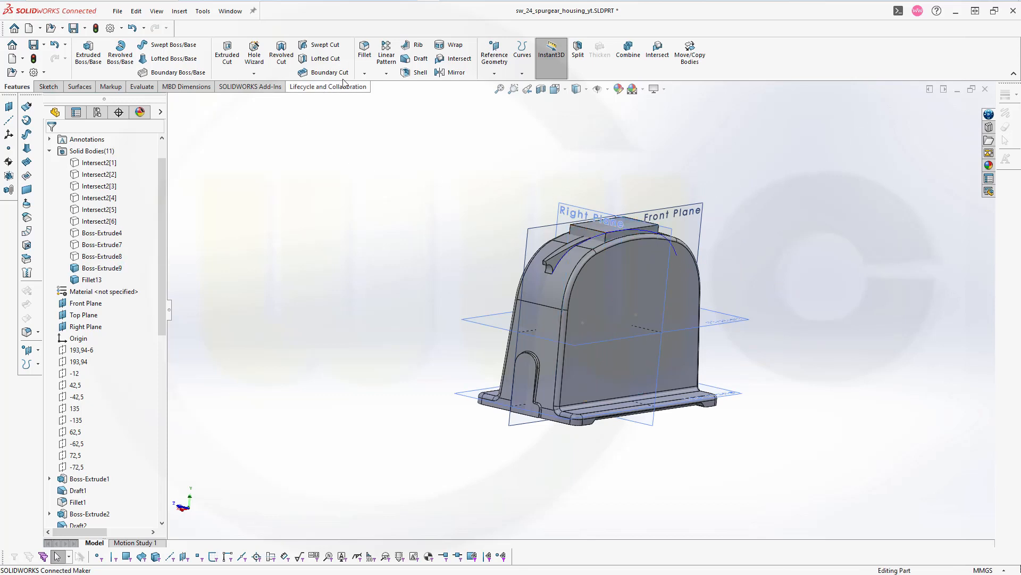
# Fillet the four vertical edges of the rectangular block body with a 5 mm radius
pyautogui.click(364, 49)
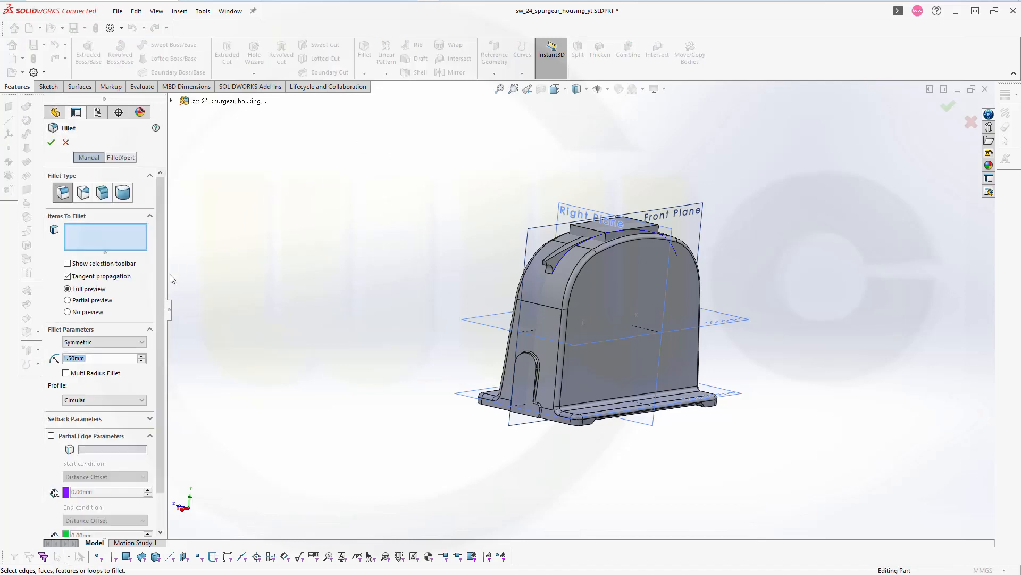
pyautogui.write('5')
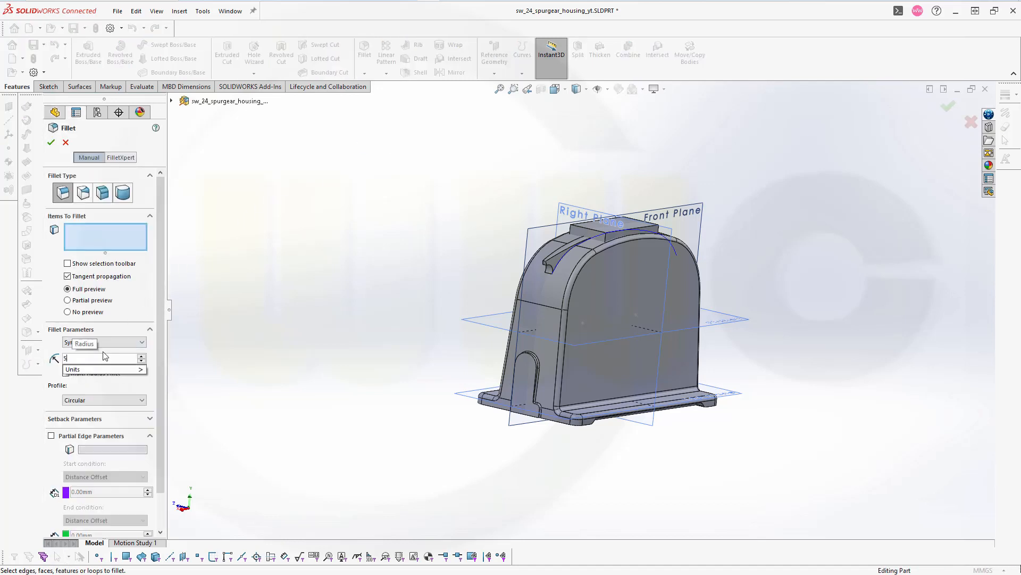
pyautogui.press('Return')
pyautogui.scroll(-3, 551, 288)
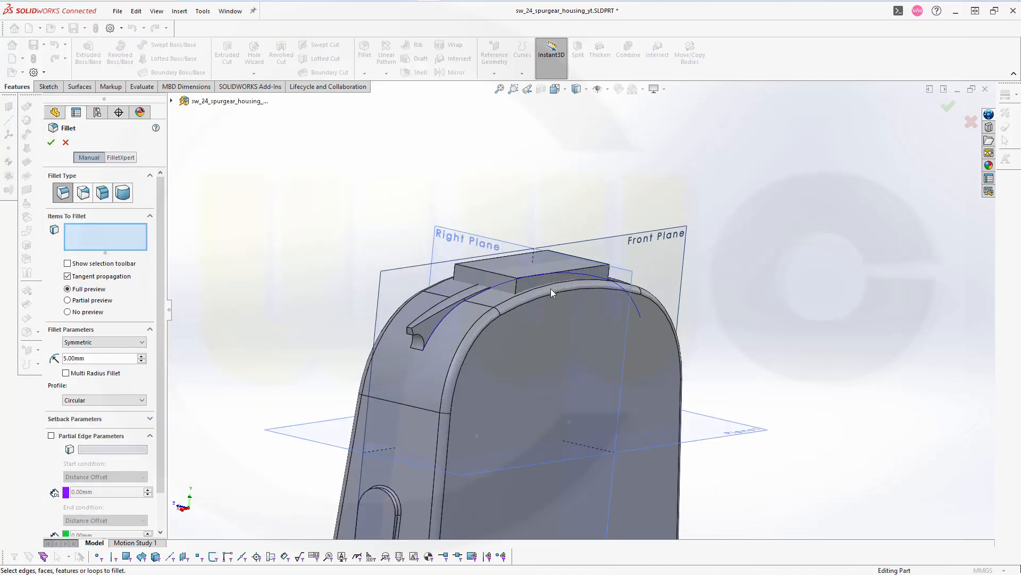
pyautogui.click(516, 298)
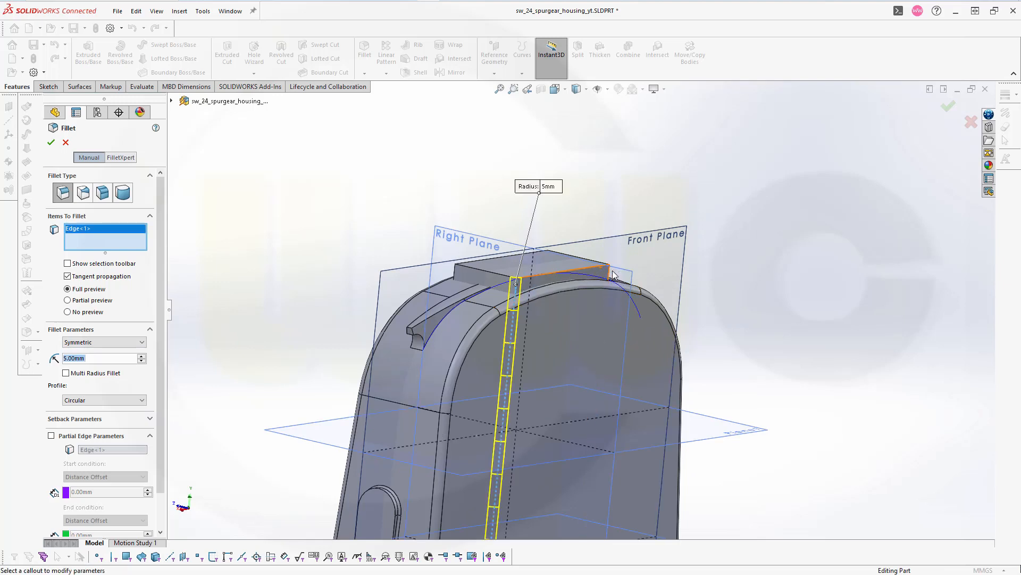
pyautogui.click(606, 277)
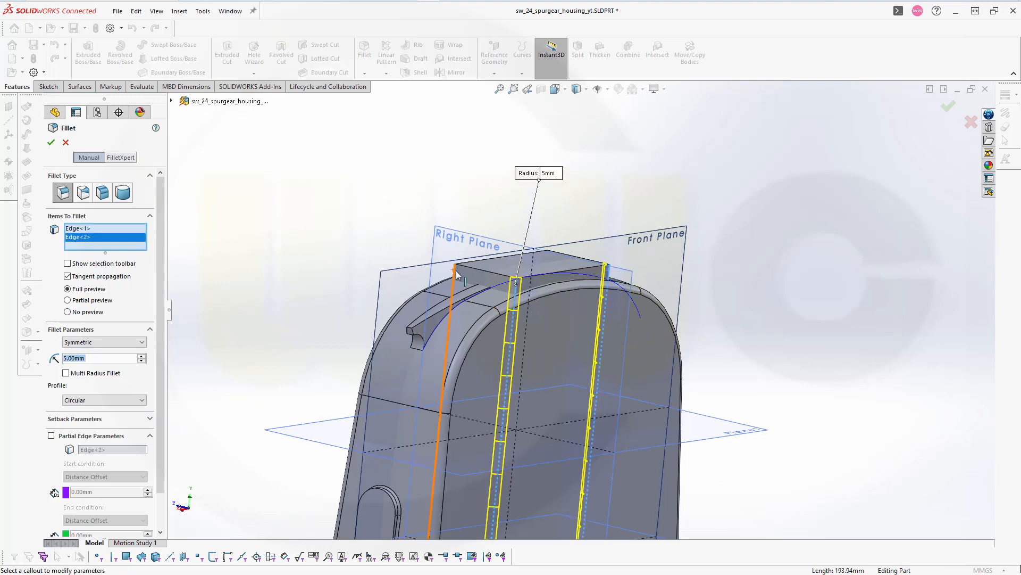
pyautogui.click(455, 275)
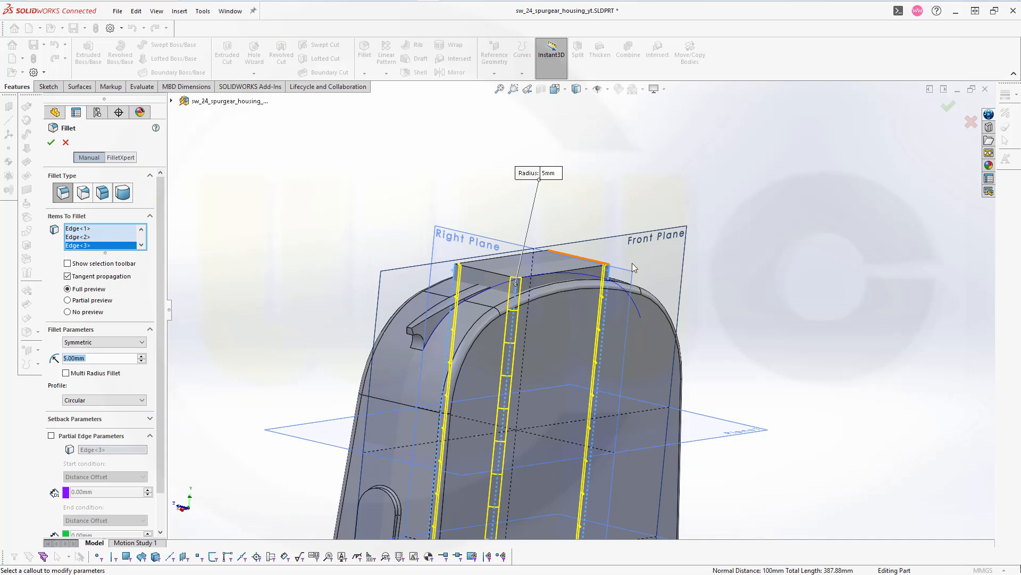
pyautogui.click(549, 261)
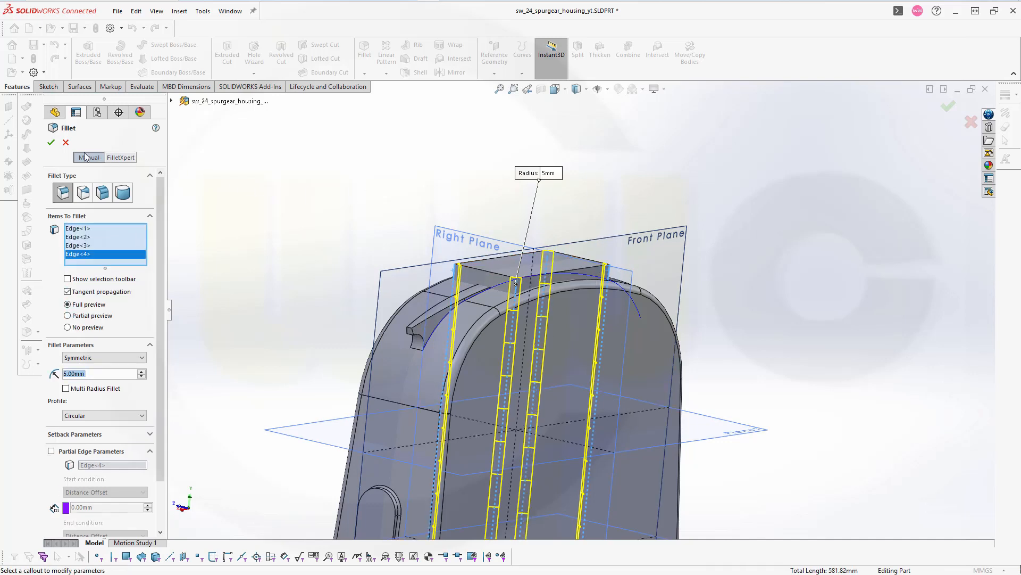
pyautogui.click(51, 143)
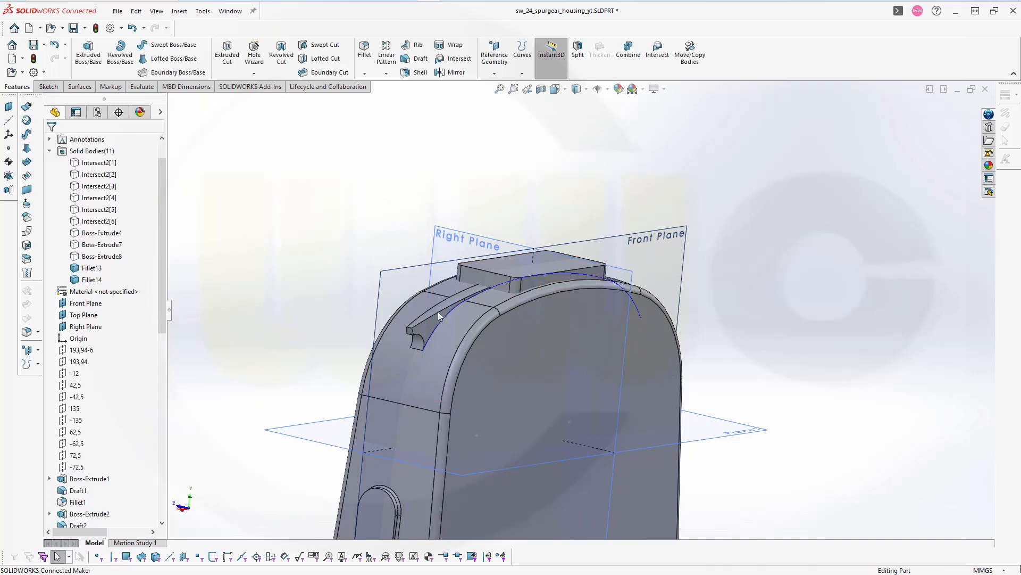
# Combine the housing body Fillet13 and the rectangular block body Fillet14 using the Add operation
pyautogui.click(628, 53)
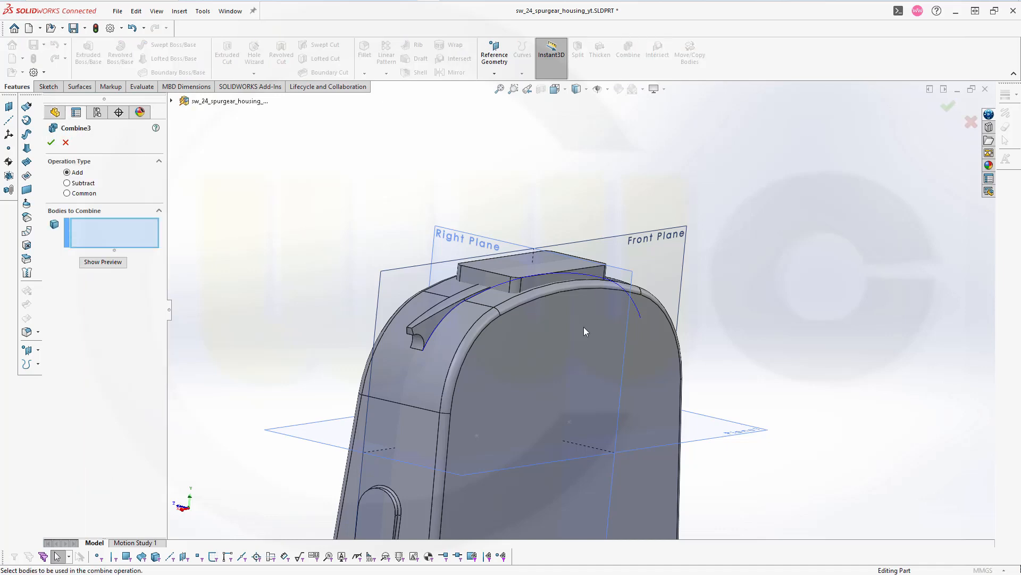
pyautogui.click(519, 407)
pyautogui.click(506, 283)
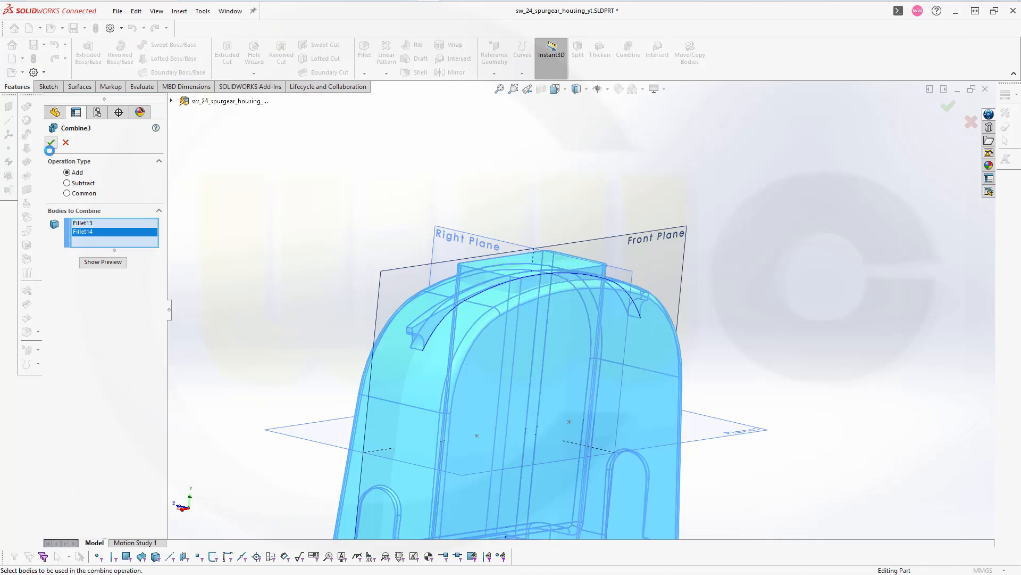
pyautogui.moveTo(318, 391); pyautogui.dragTo(316, 366, button='middle')
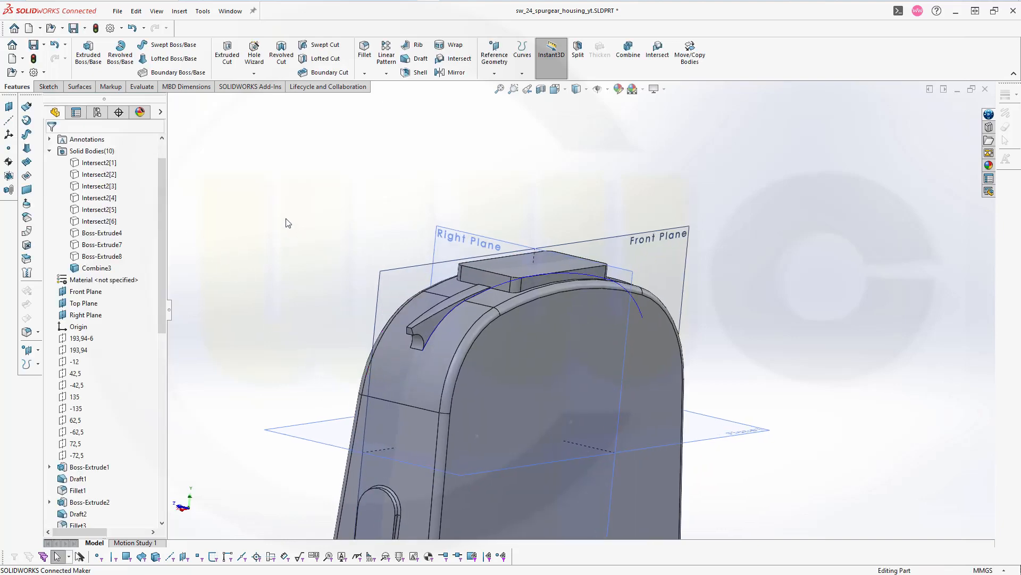
# Hide the Front, Top and Right planes and the horizontal reference plane Plane1
pyautogui.click(93, 294)
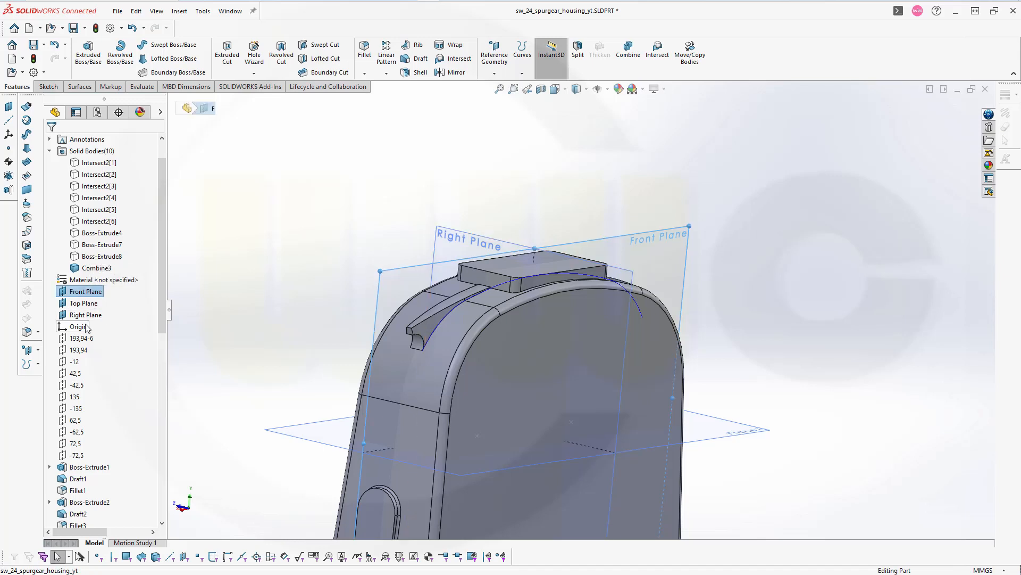
pyautogui.keyDown('shift'); pyautogui.click(87, 315); pyautogui.keyUp('shift')
pyautogui.rightClick(88, 317)
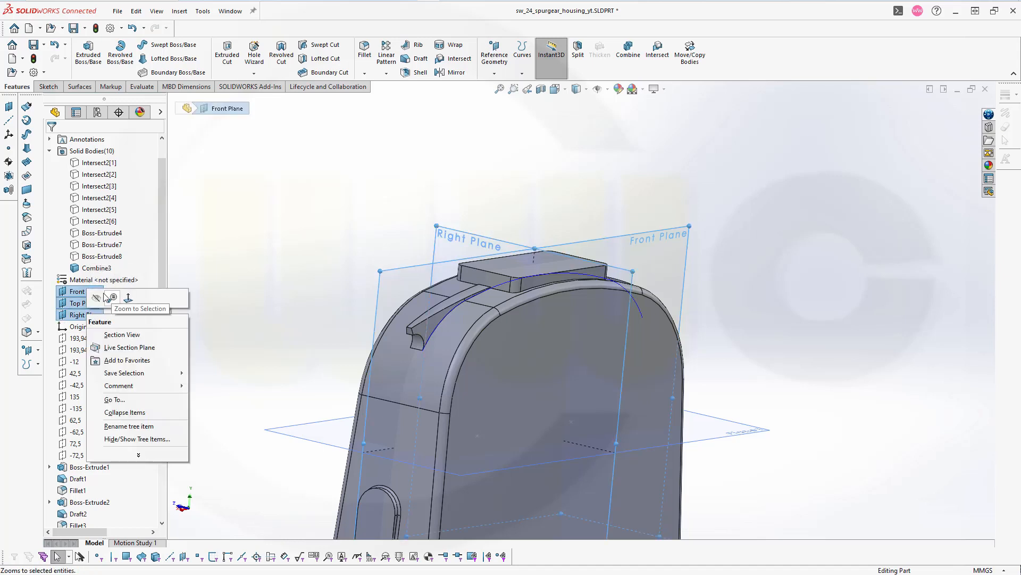
pyautogui.click(96, 297)
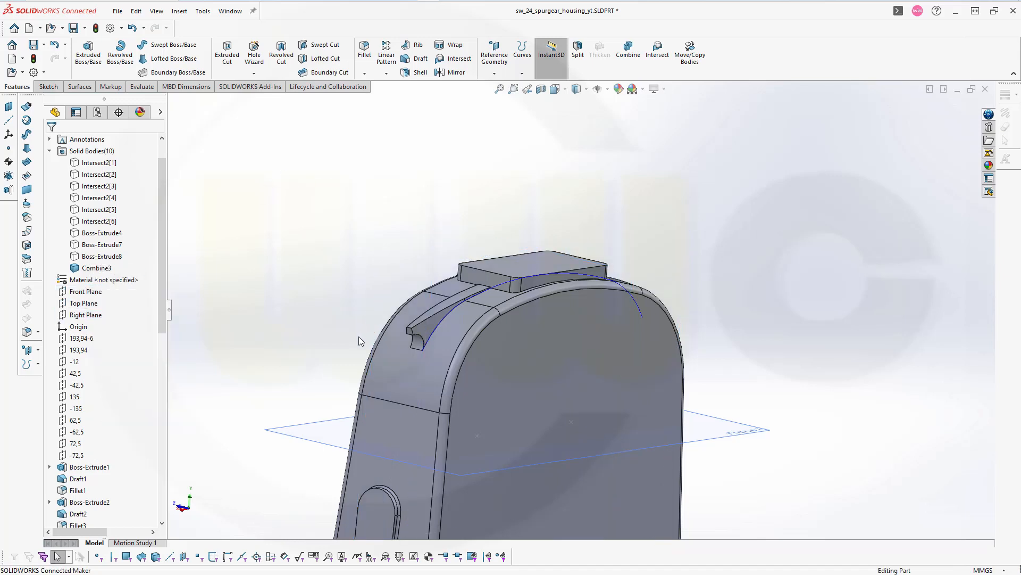
pyautogui.scroll(-2, 358, 337)
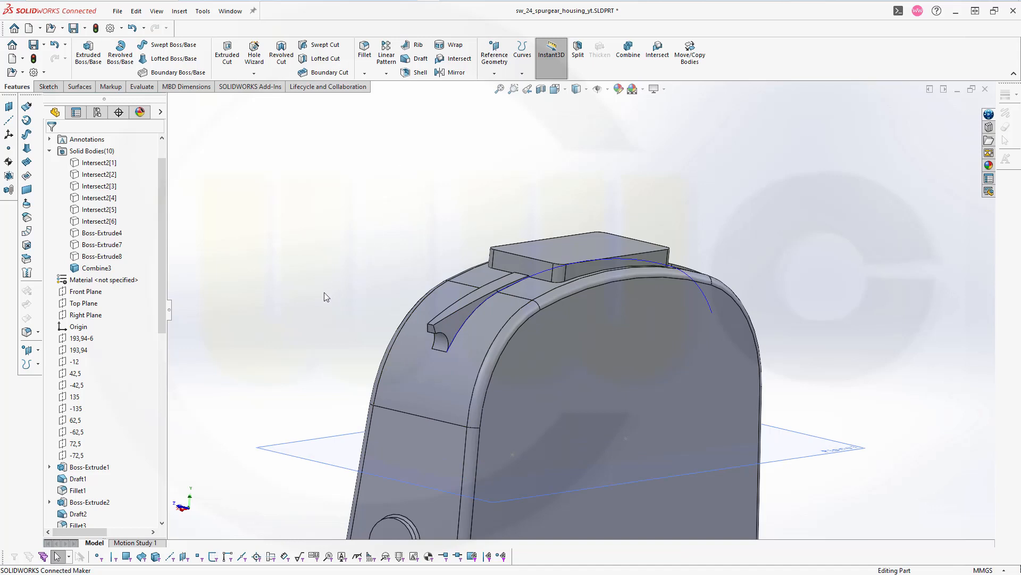
pyautogui.click(273, 451)
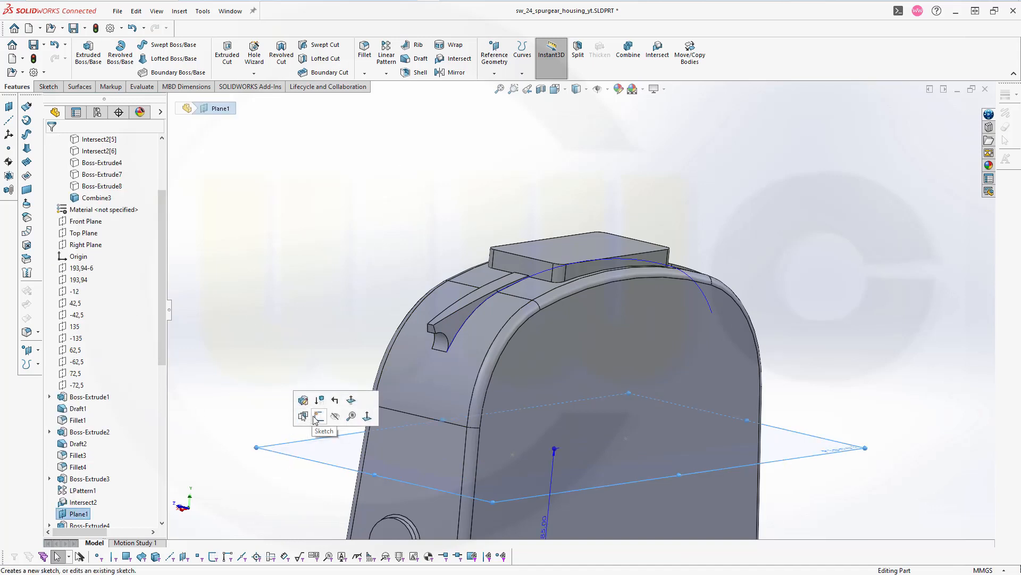
pyautogui.click(334, 416)
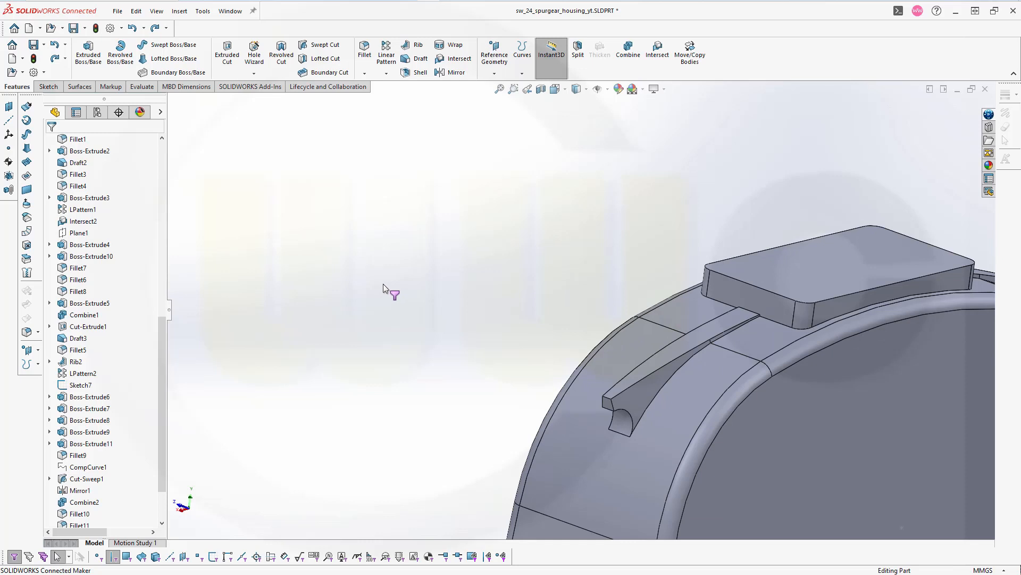
# Fillet the two long upper edges of the curved rib beside the rectangular block with a 0.7 mm radius
pyautogui.click(366, 51)
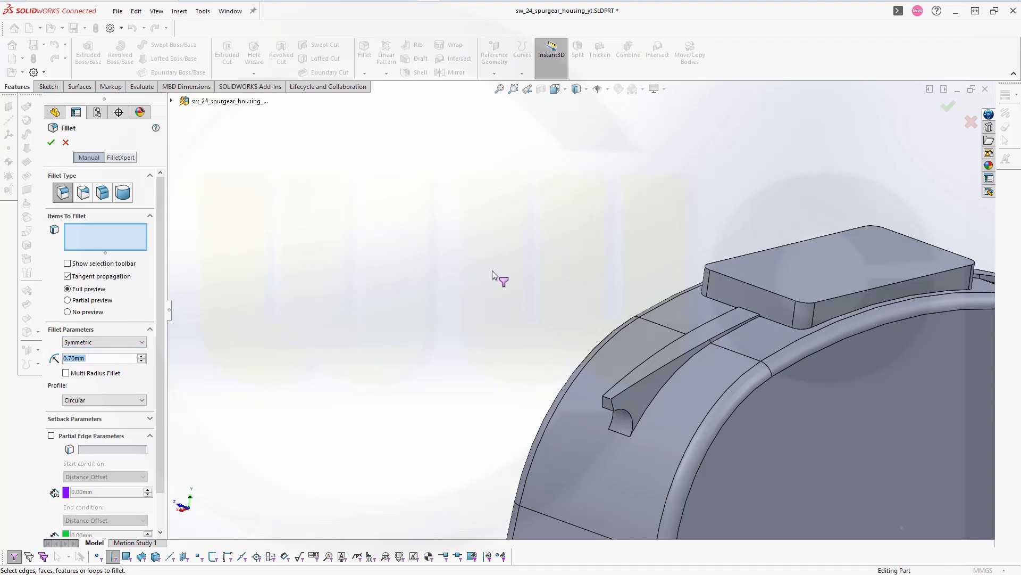
pyautogui.click(643, 381)
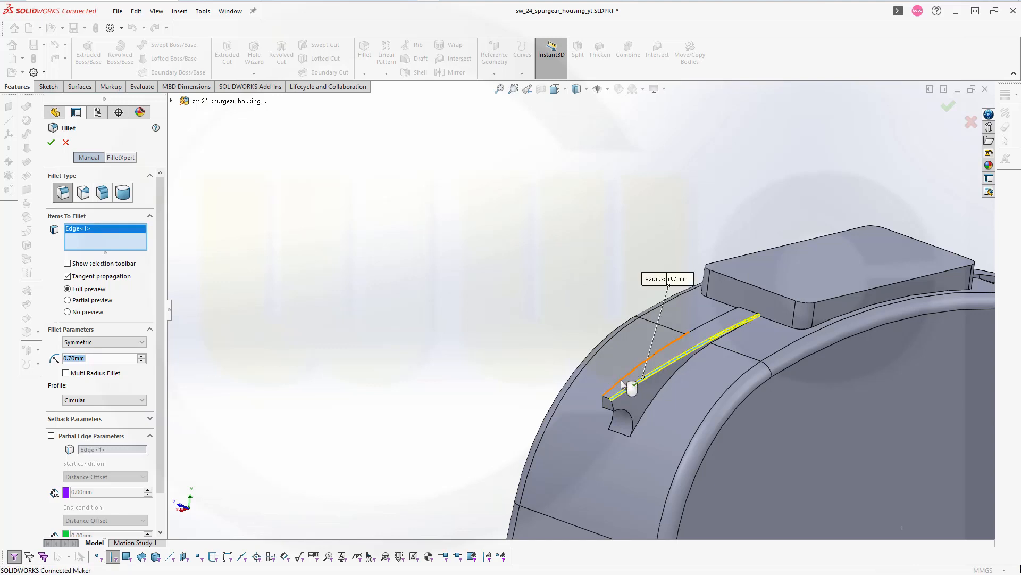
pyautogui.click(626, 383)
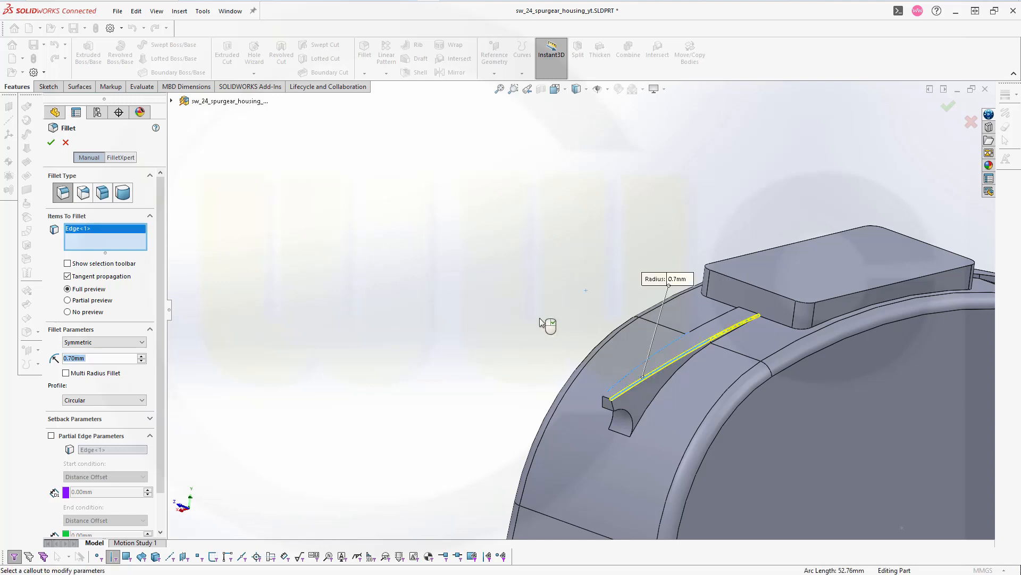
pyautogui.click(51, 142)
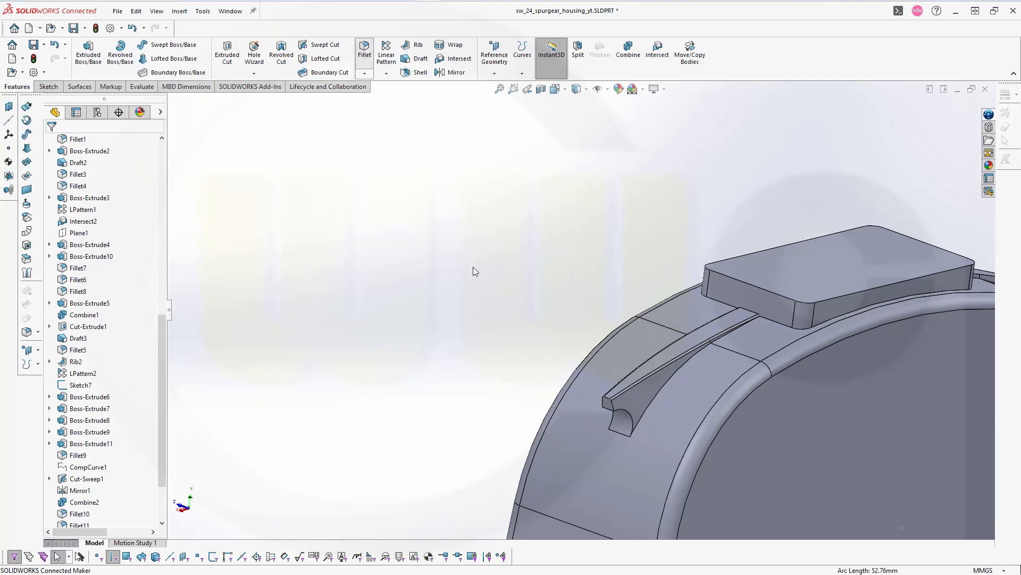
# Fillet the two curved edges where the same rib meets the housing with a 0.7 mm radius
pyautogui.press('Return')
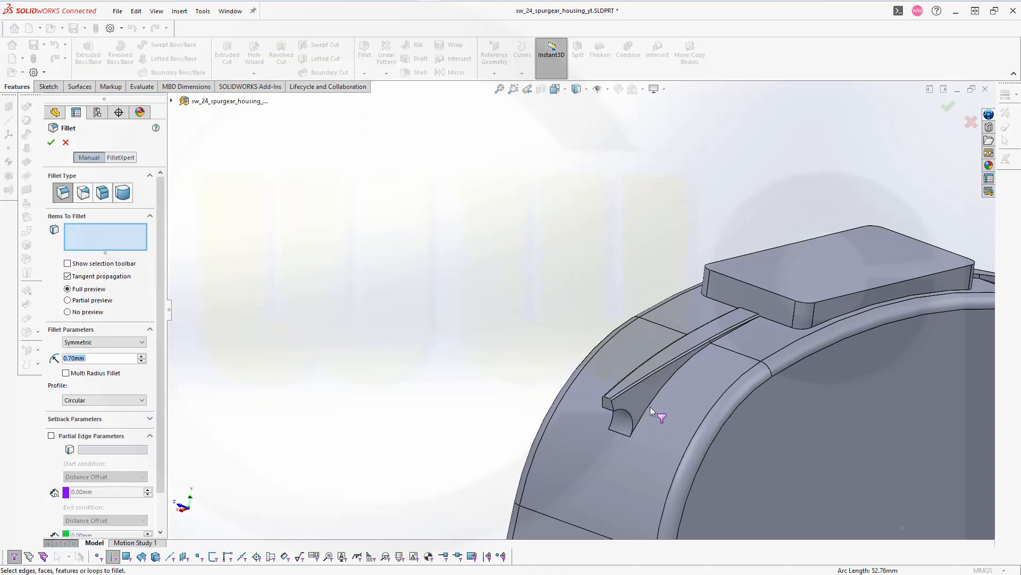
pyautogui.click(646, 407)
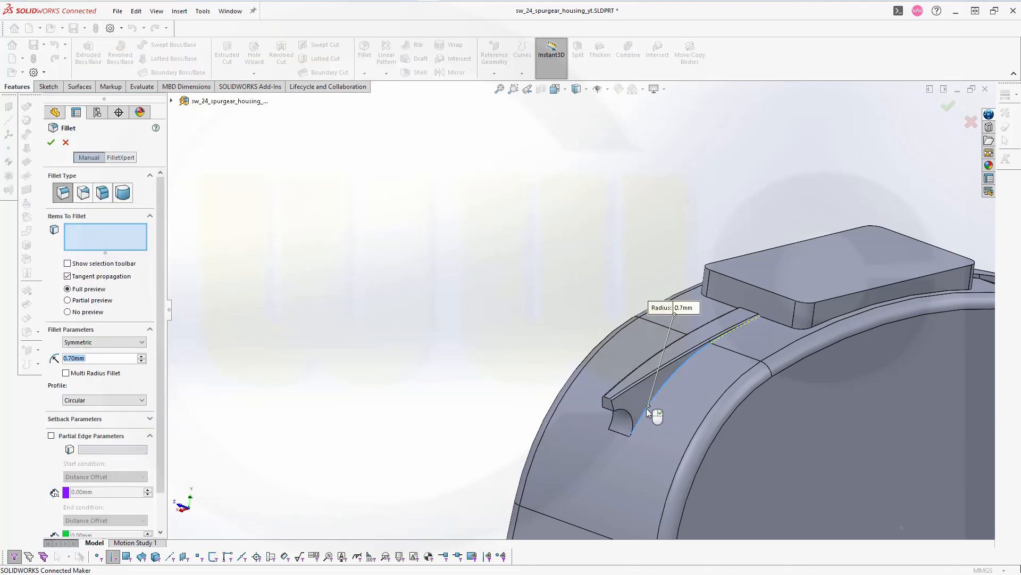
pyautogui.click(615, 422)
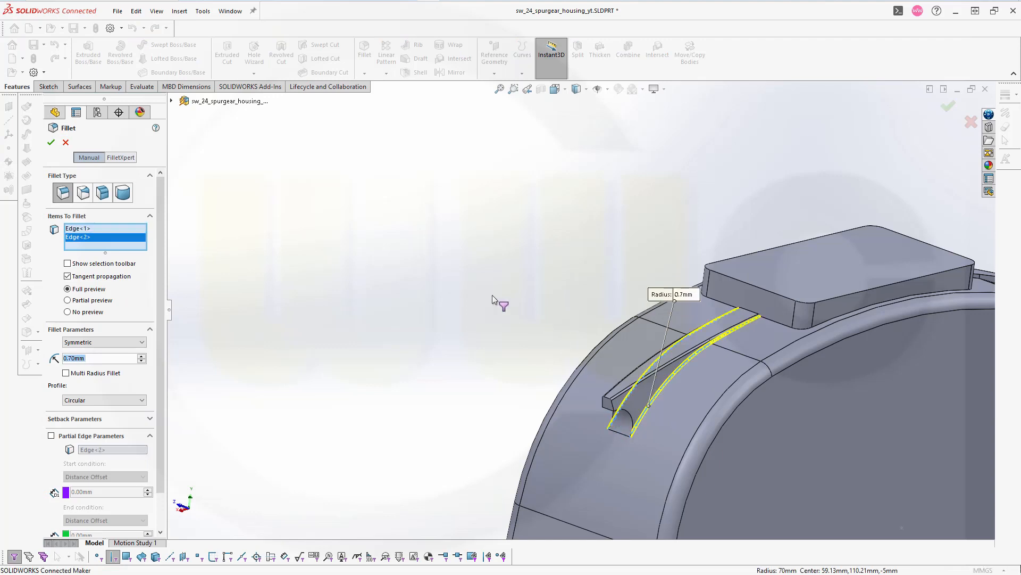
pyautogui.click(64, 142)
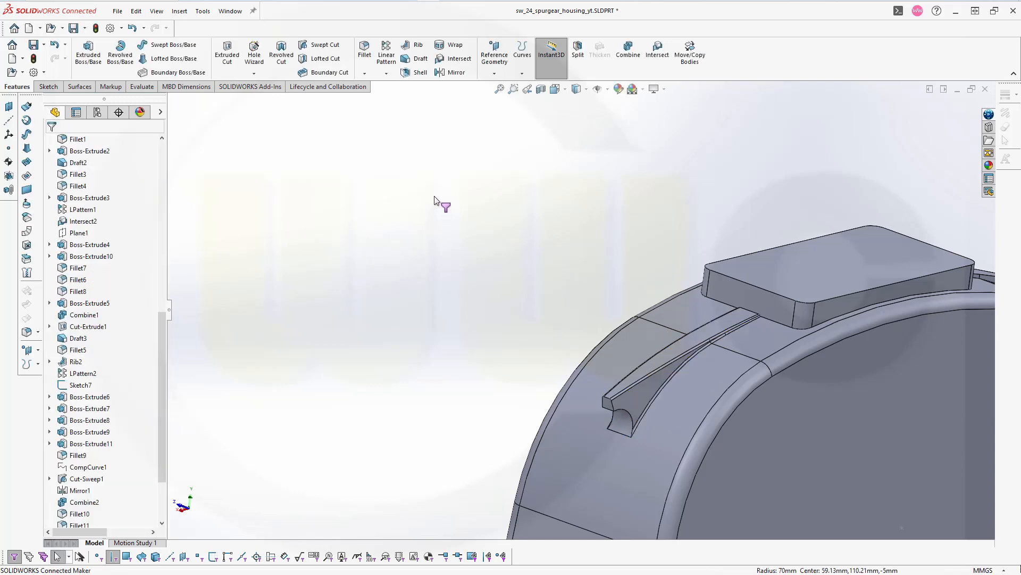
# Fillet the two arched edges of the rounded recess under the rib's tip with a 0.7 mm radius
pyautogui.click(363, 49)
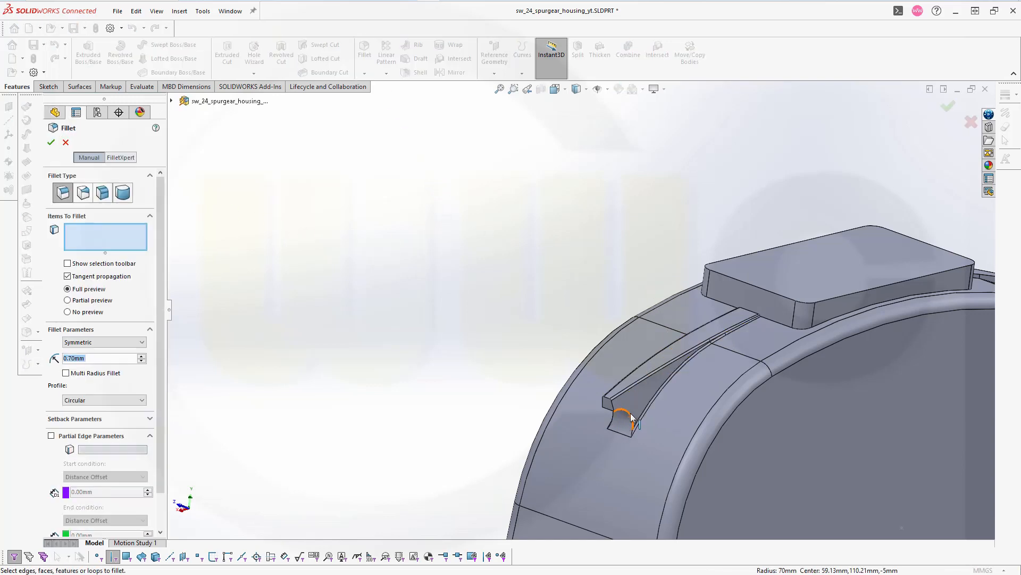
pyautogui.click(613, 426)
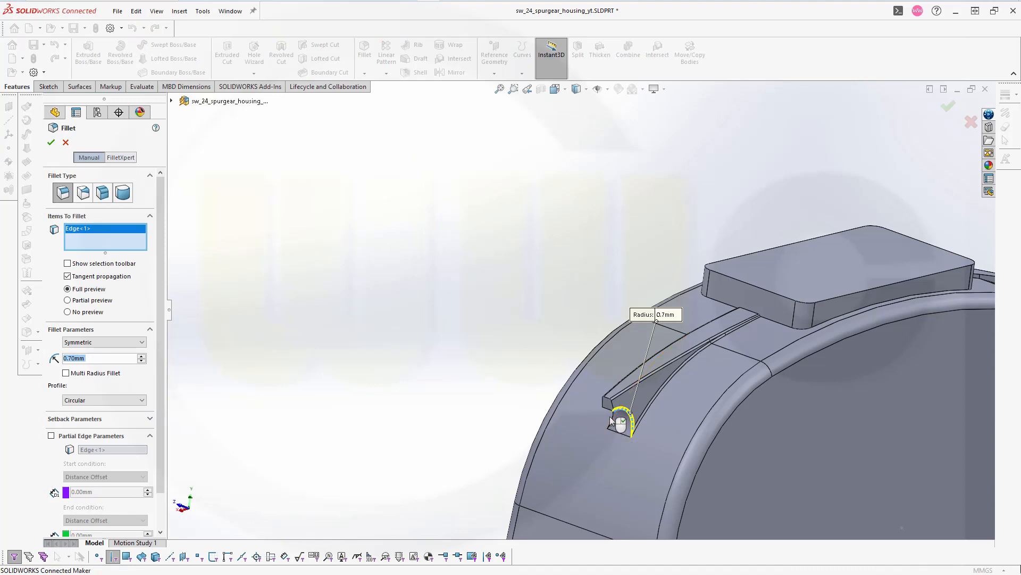
pyautogui.scroll(-5, 613, 423)
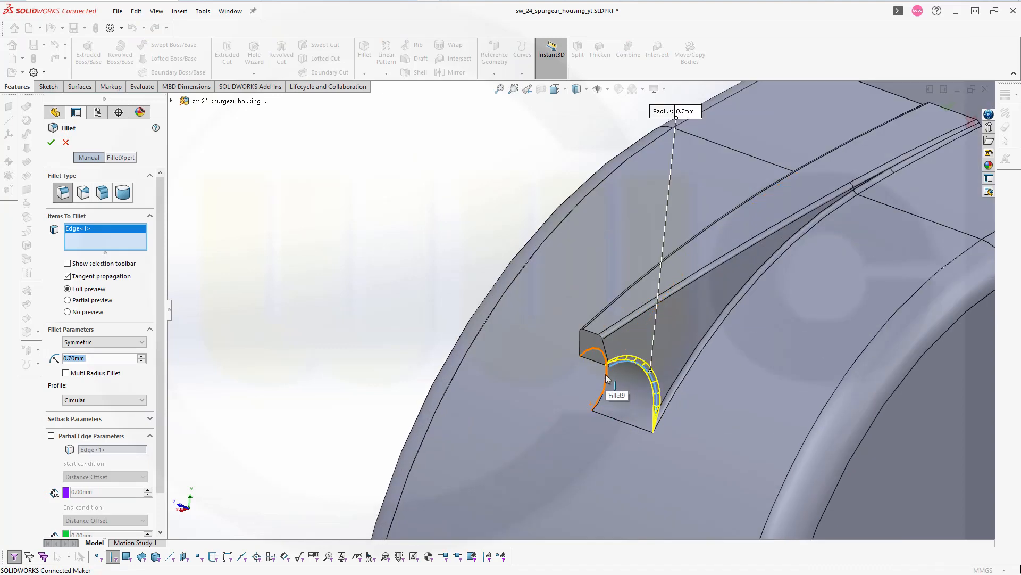
pyautogui.click(607, 379)
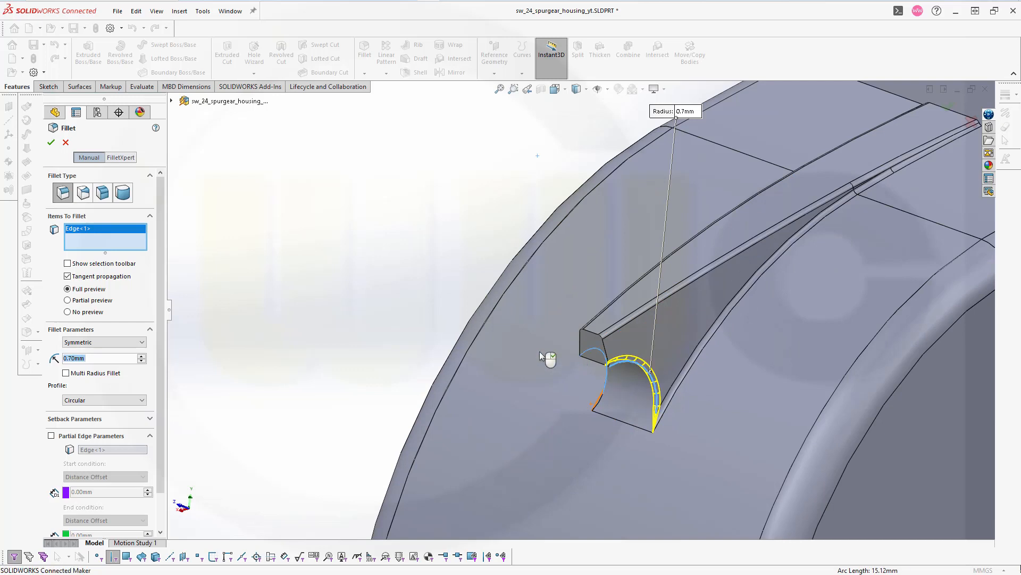
pyautogui.click(50, 142)
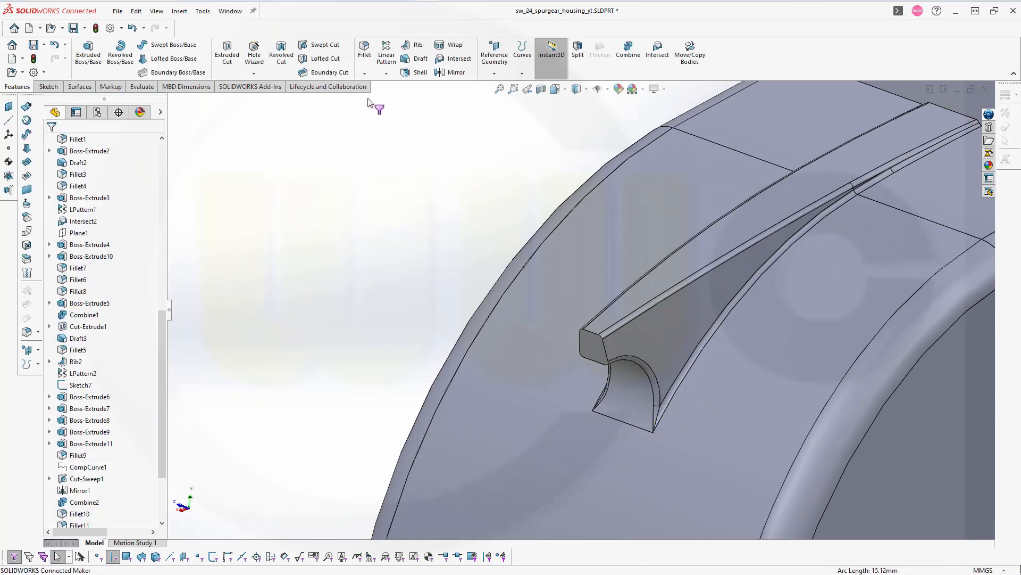
# Fillet the edge loop around the rib's small end face with a 0.7 mm radius
pyautogui.click(365, 50)
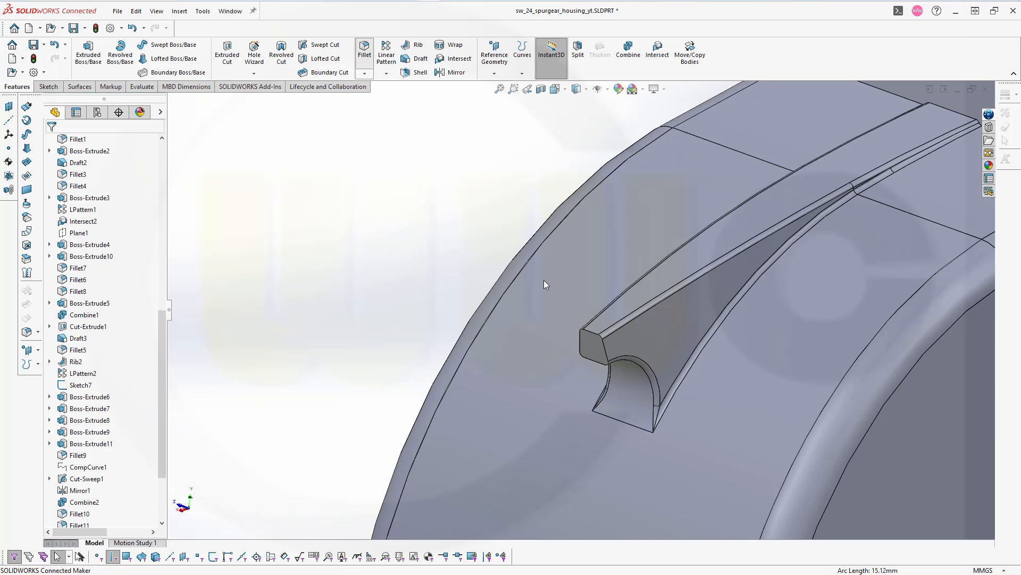
pyautogui.click(600, 343)
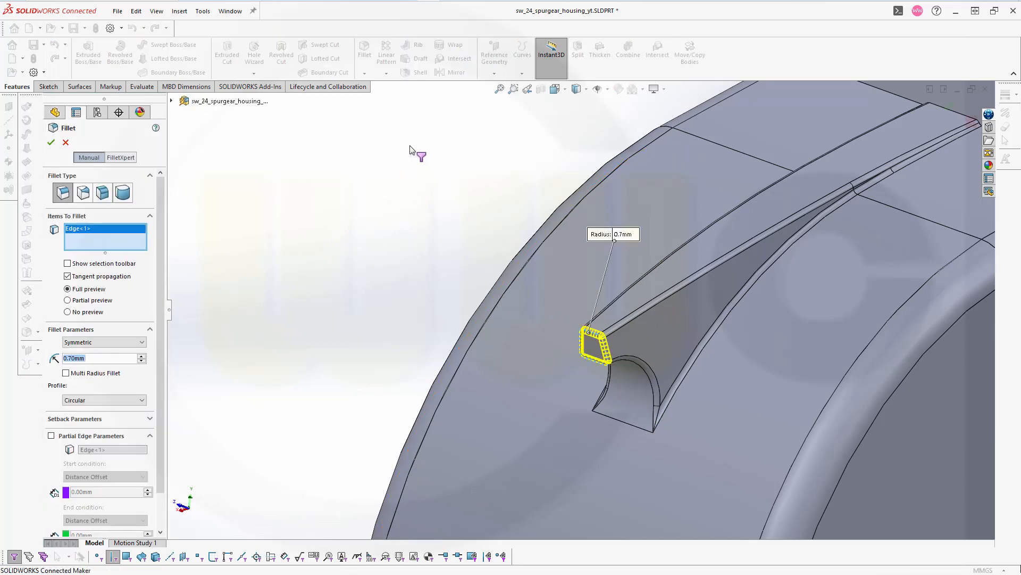
pyautogui.click(50, 142)
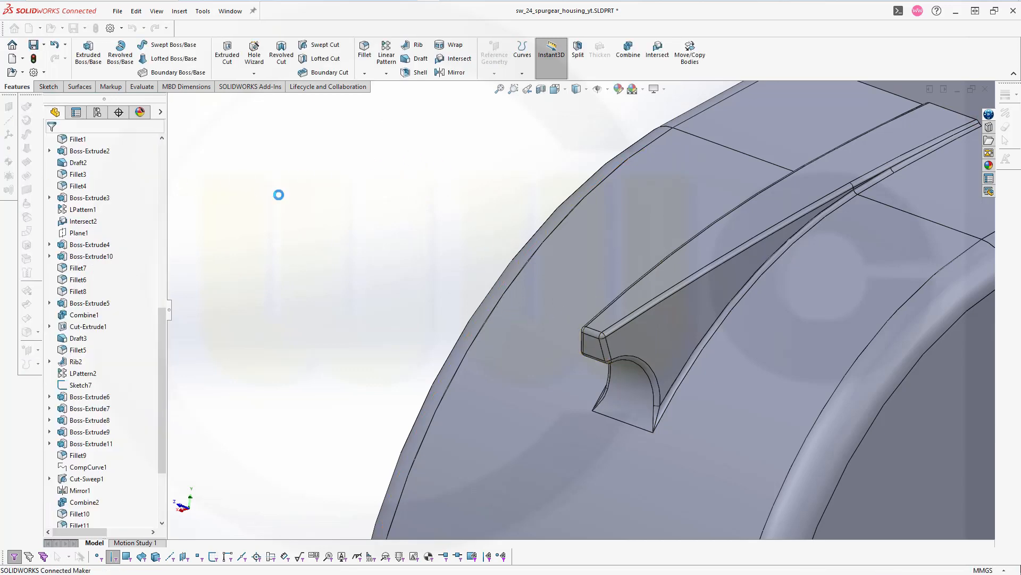
# Fillet the two long upper edges of the matching rib on the block's opposite side with a 0.7 mm radius
pyautogui.scroll(6, 583, 314)
pyautogui.moveTo(854, 346); pyautogui.dragTo(688, 371, button='middle')
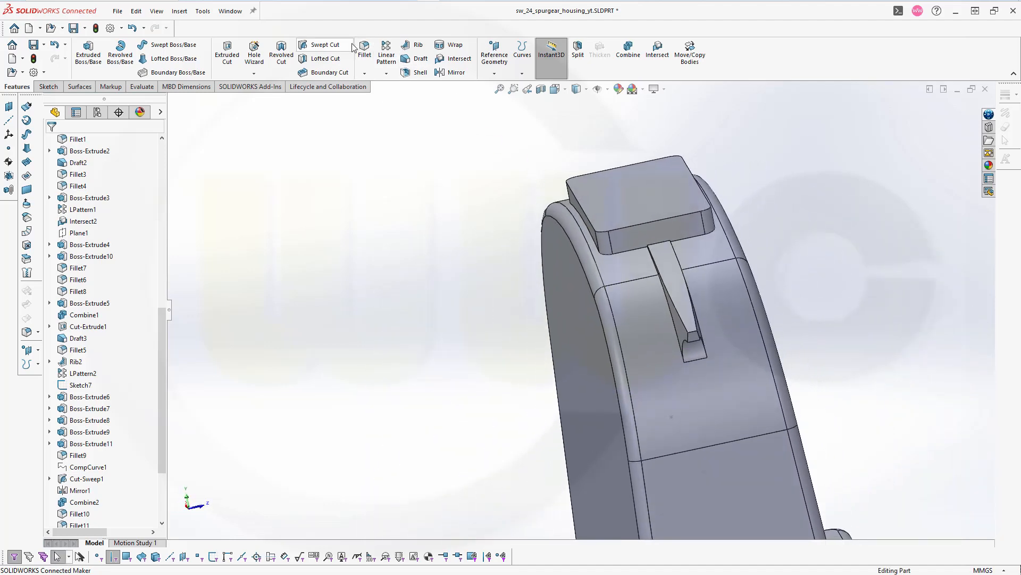
pyautogui.moveTo(522, 346); pyautogui.dragTo(596, 345, button='middle')
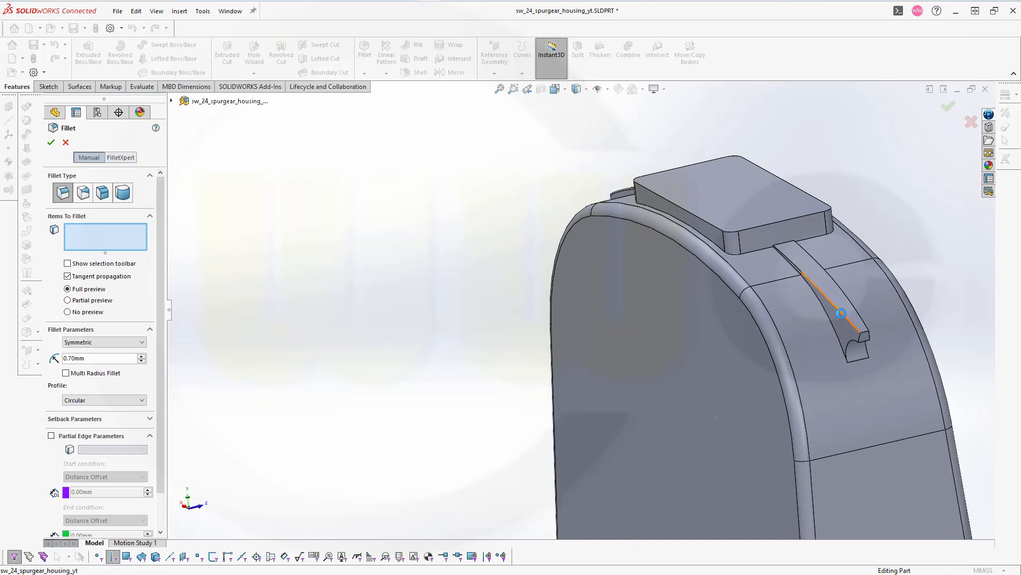
pyautogui.click(842, 314)
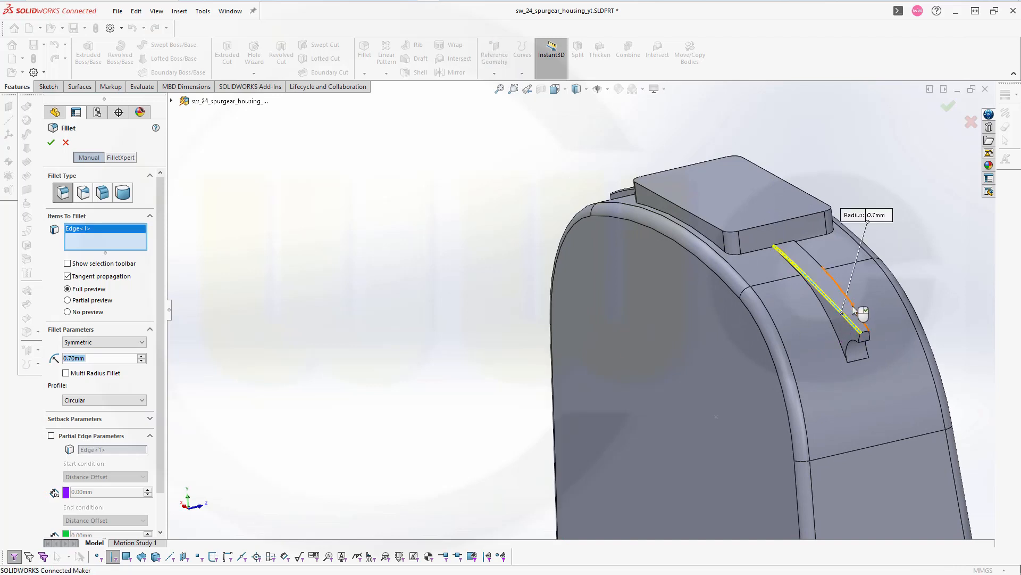
pyautogui.click(852, 306)
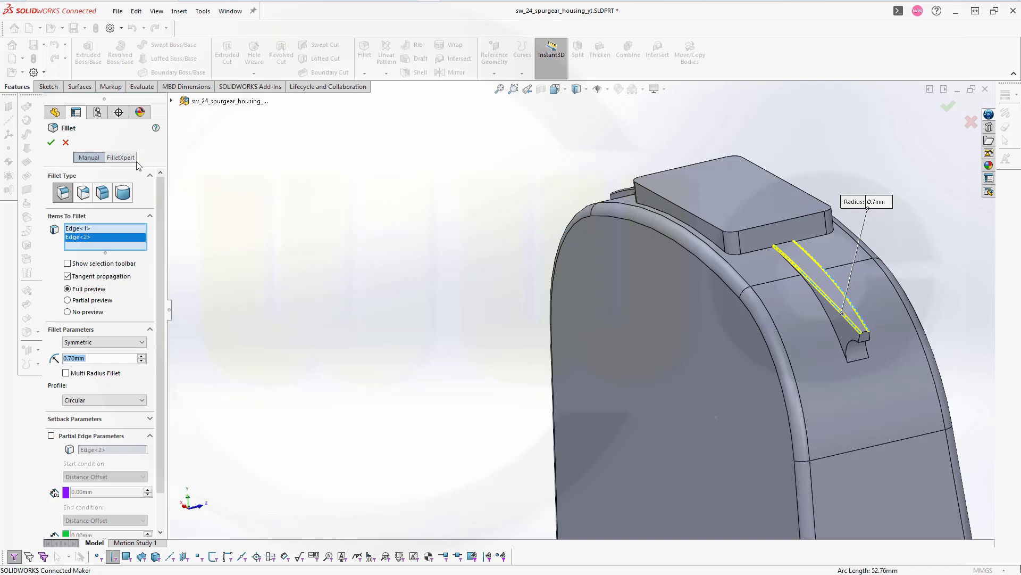
pyautogui.click(50, 144)
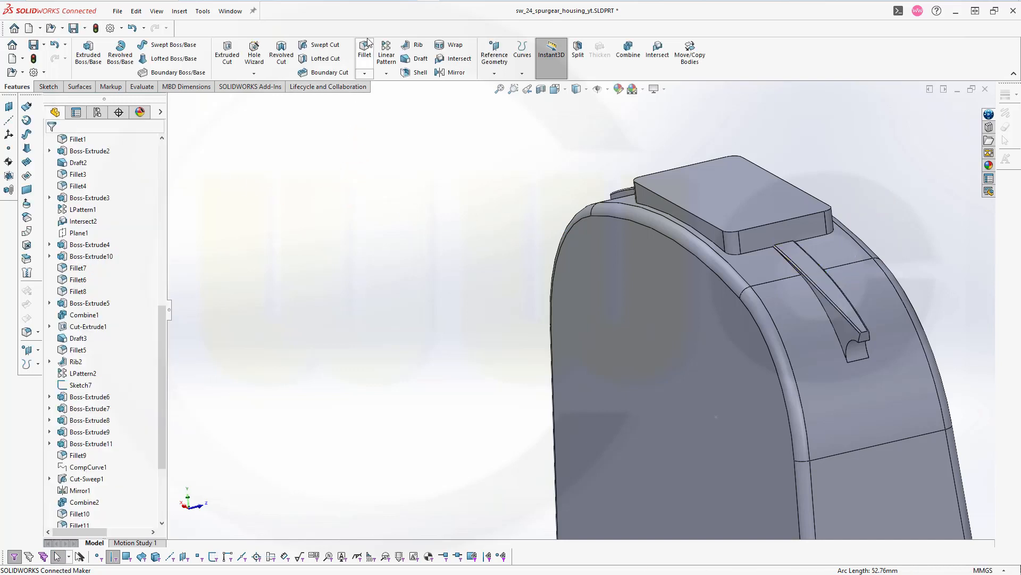
# Fillet the two curved edges where the opposite rib meets the housing with a 0.7 mm radius
pyautogui.click(365, 53)
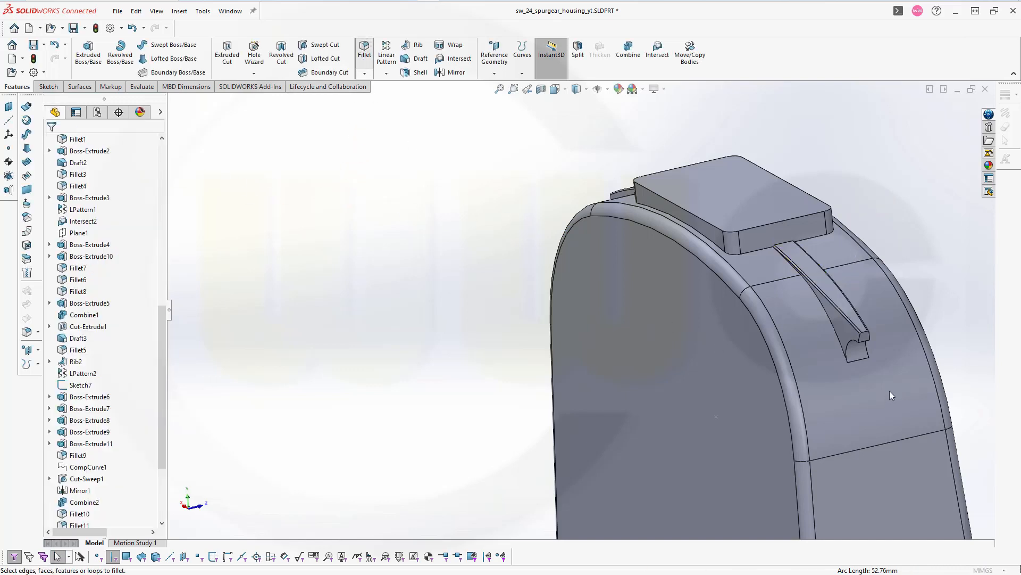
pyautogui.click(837, 335)
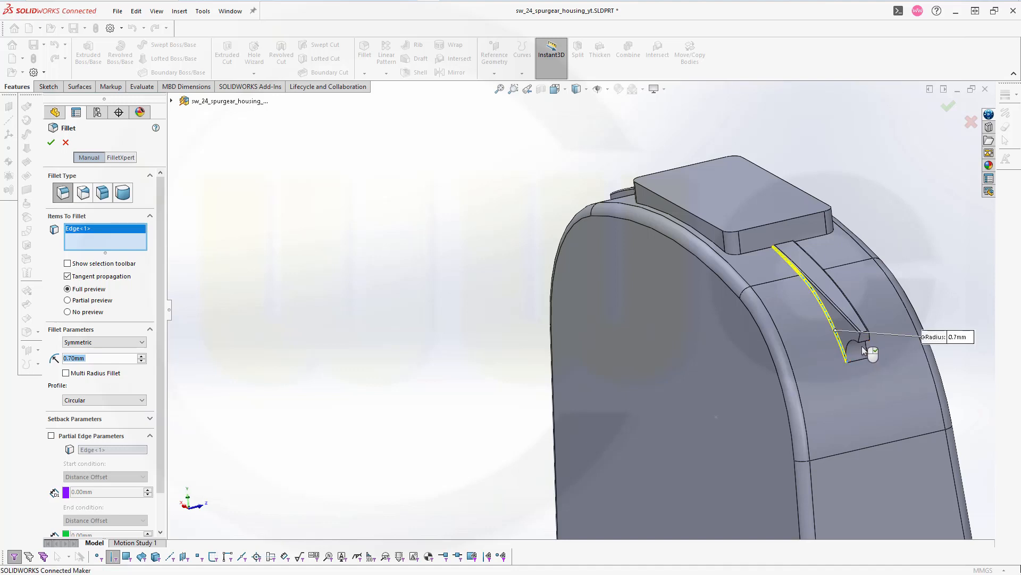
pyautogui.moveTo(883, 394); pyautogui.dragTo(614, 359, button='middle')
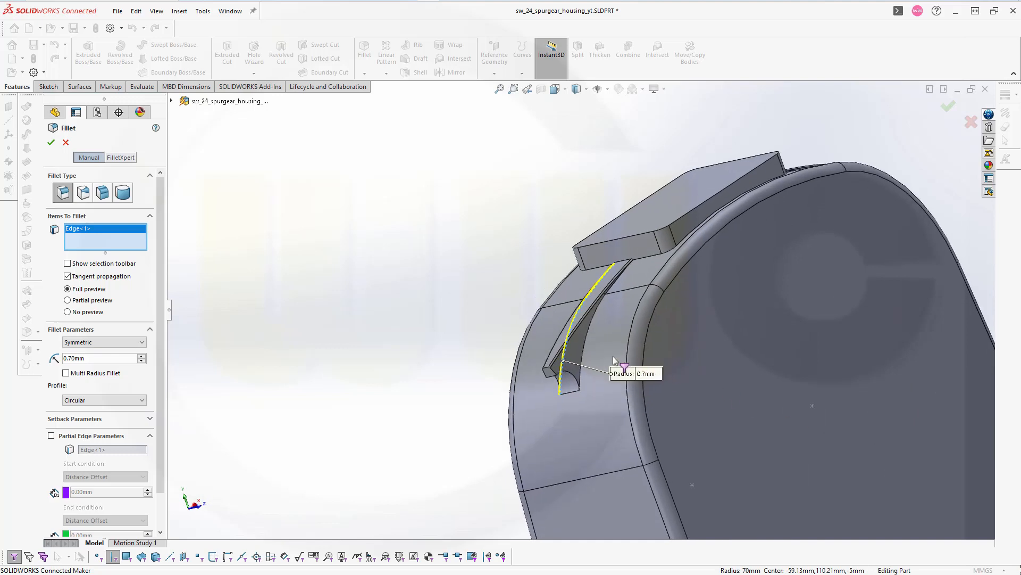
pyautogui.click(586, 353)
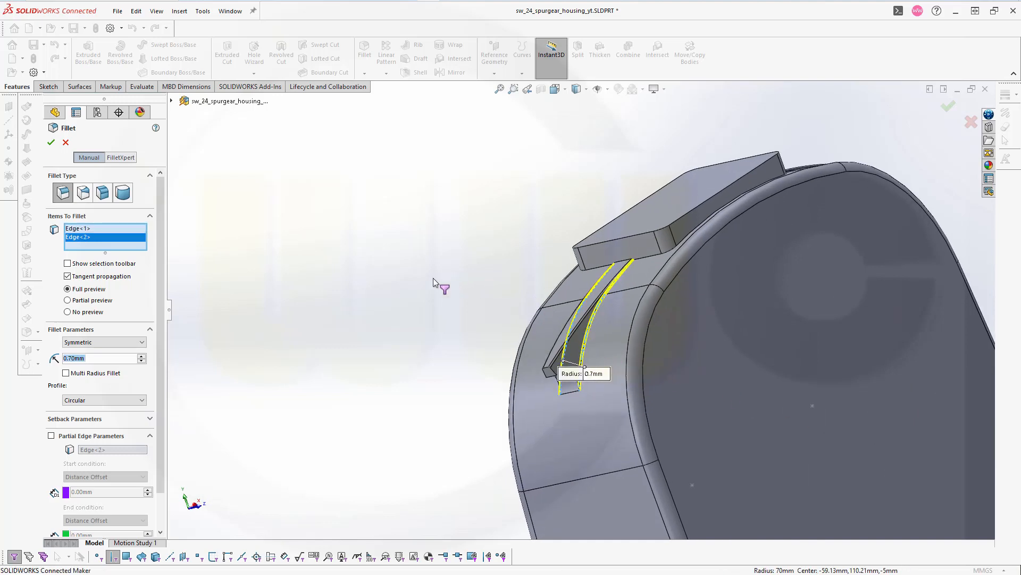
pyautogui.click(52, 143)
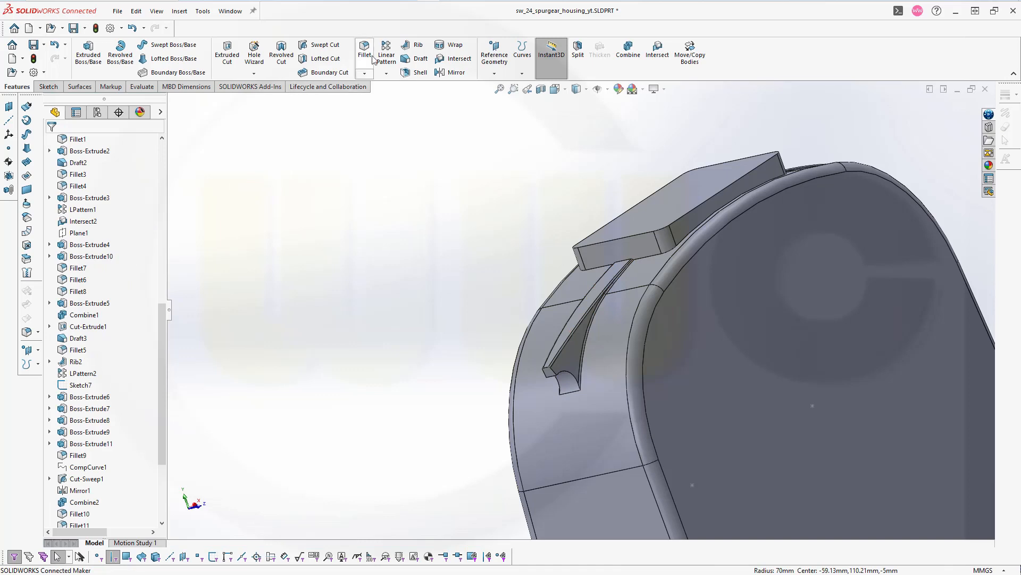
# Fillet the two arched edges of the rounded recess under the opposite rib's tip with a 0.7 mm radius
pyautogui.click(363, 47)
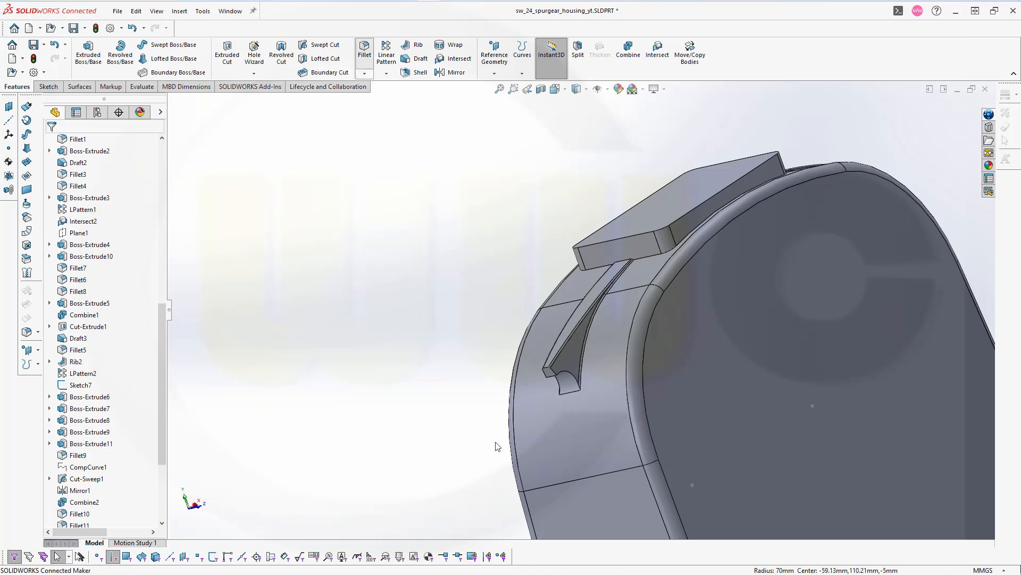
pyautogui.click(559, 385)
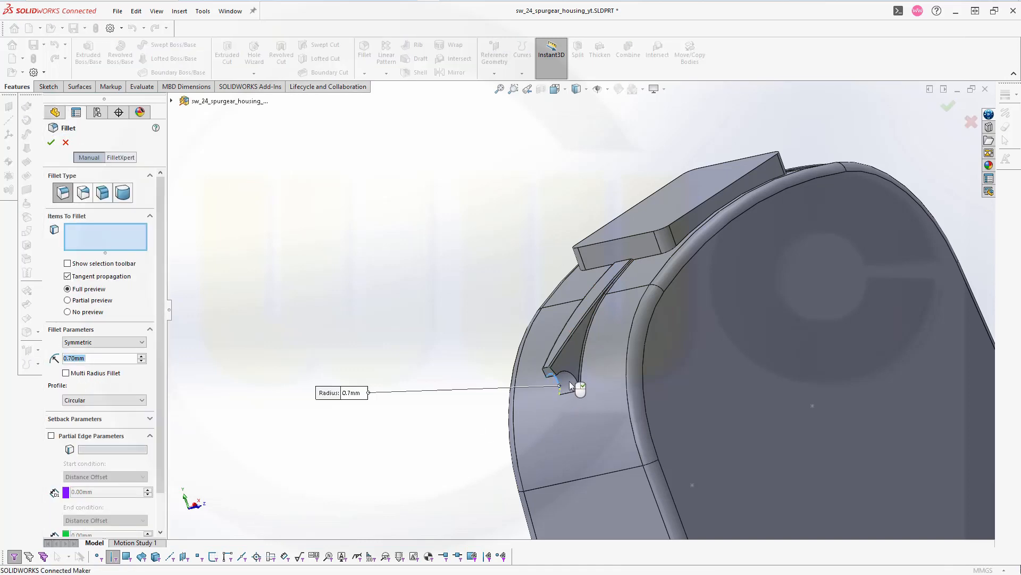
pyautogui.click(578, 380)
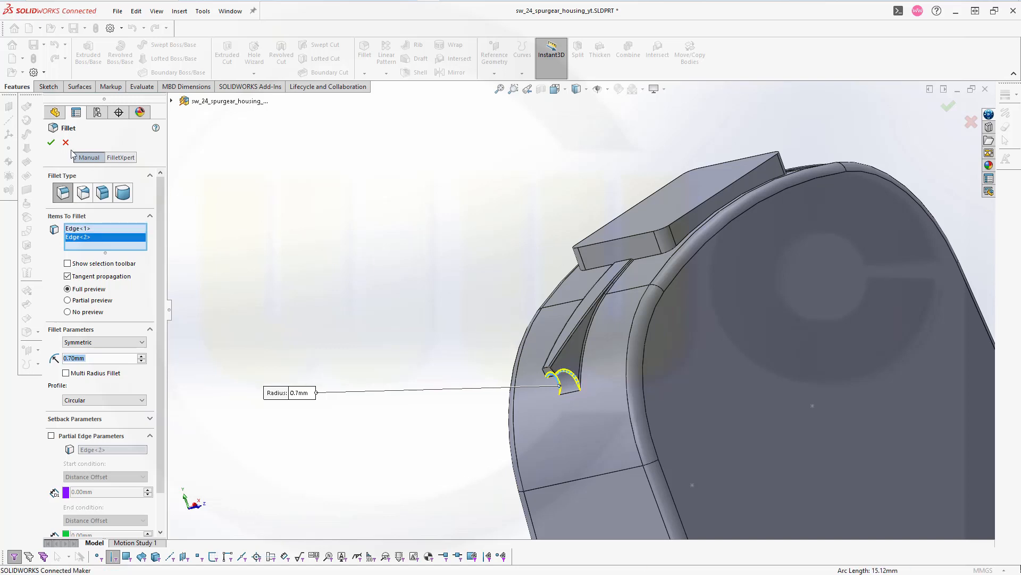
pyautogui.click(52, 142)
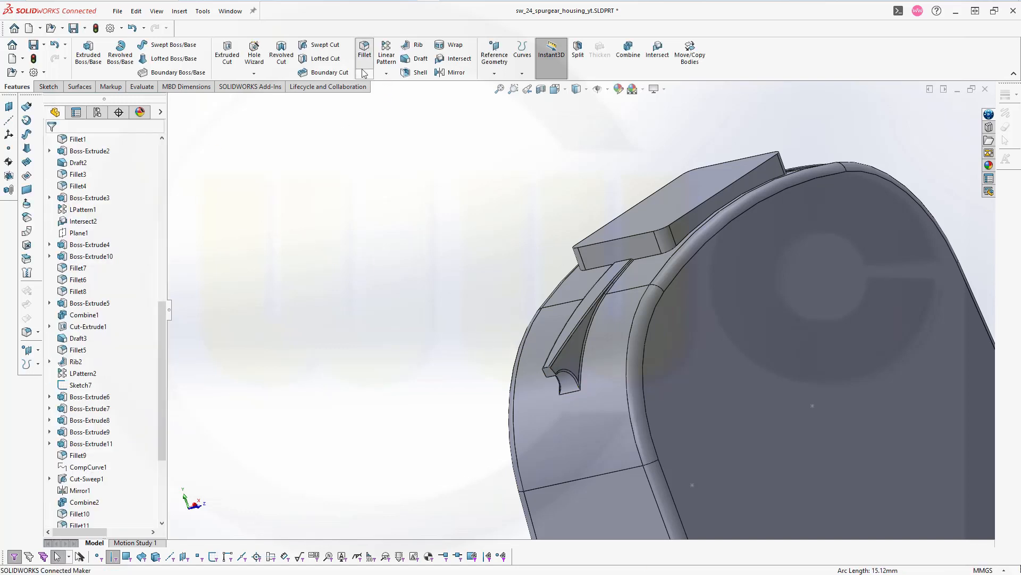
# Fillet the edge loop around the opposite rib's small end face with a 0.7 mm radius
pyautogui.press('Return')
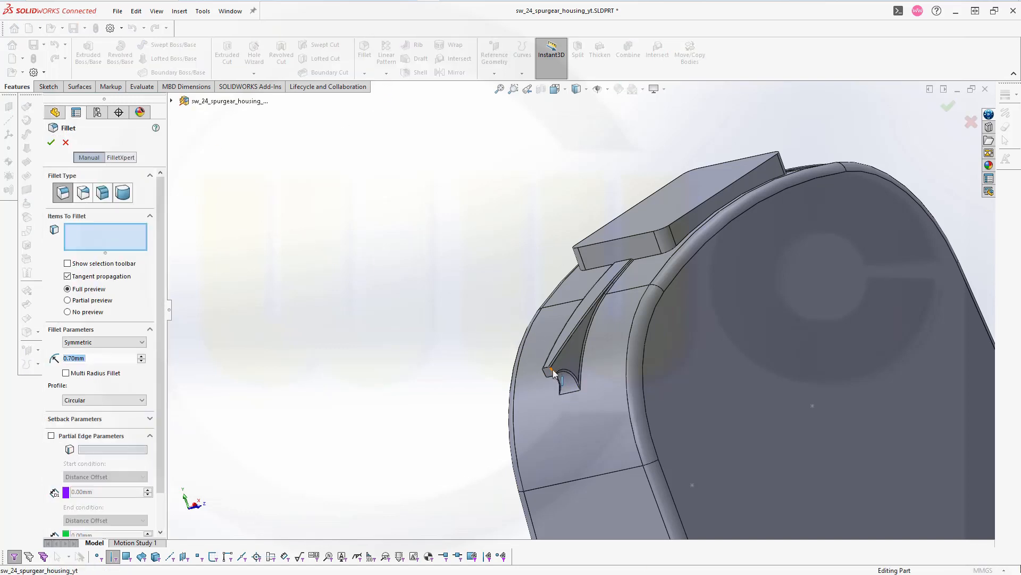
pyautogui.click(550, 371)
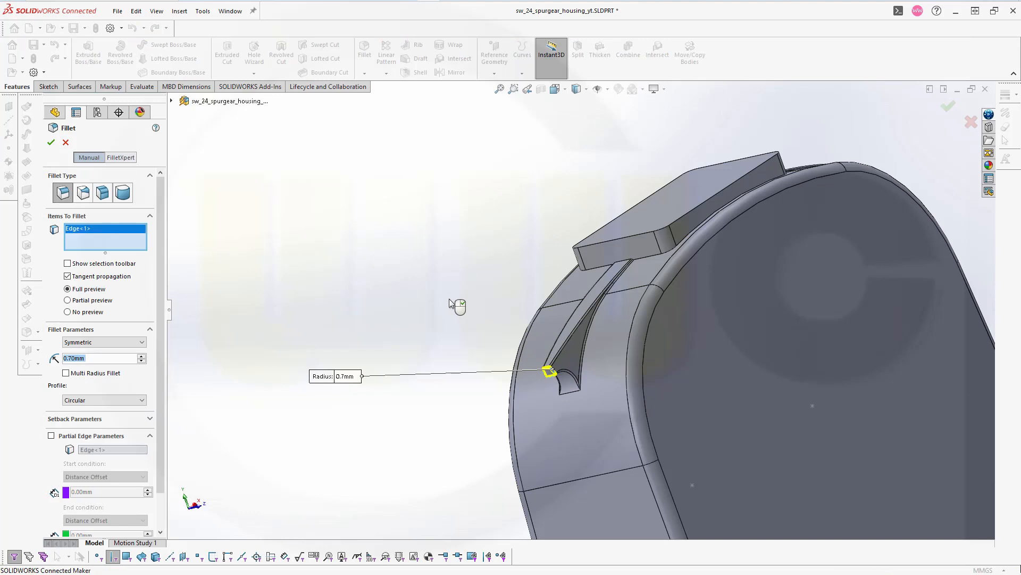
pyautogui.click(54, 145)
# Fillet the edge where the top block meets the curved housing with a 3 mm radius
pyautogui.moveTo(513, 279); pyautogui.dragTo(535, 256, button='middle')
pyautogui.scroll(-2, 452, 217)
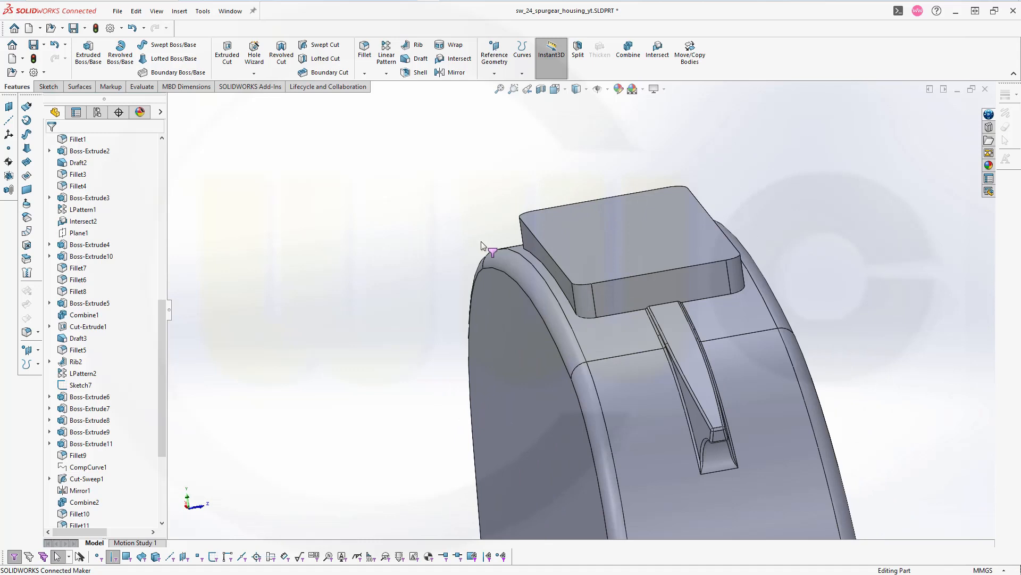
pyautogui.click(361, 48)
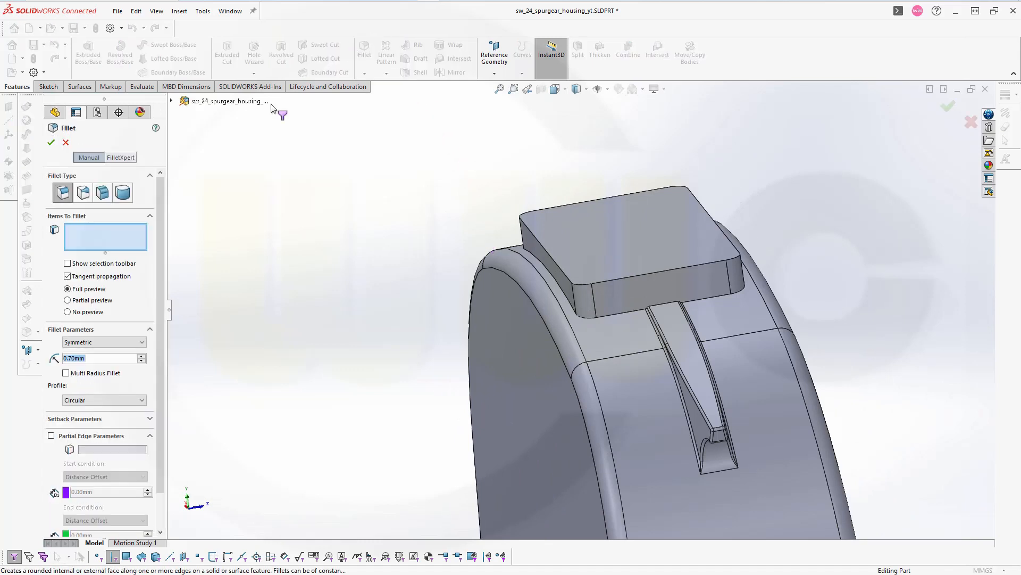
pyautogui.write('3')
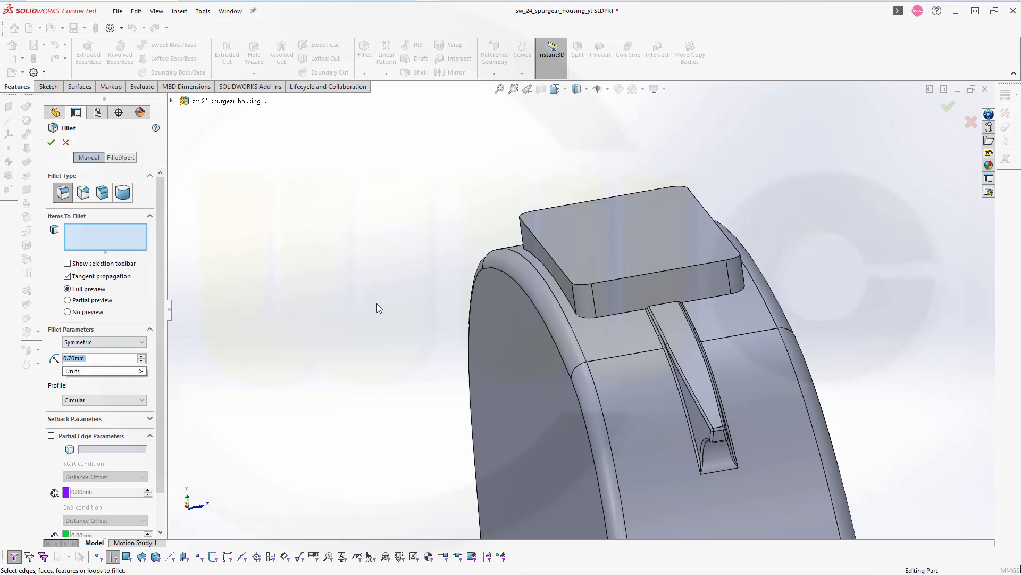
pyautogui.click(627, 314)
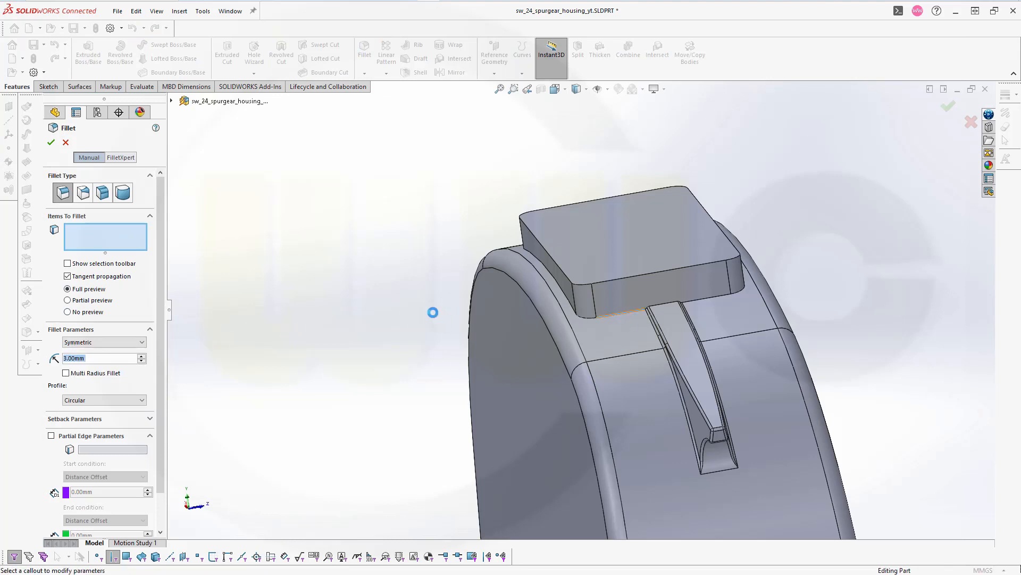
pyautogui.click(52, 143)
# Show the hidden Boss-Extrude4 body, the flat flange plate around the housing's mid-height
pyautogui.moveTo(388, 268); pyautogui.dragTo(447, 355, button='middle')
pyautogui.scroll(5, 468, 367)
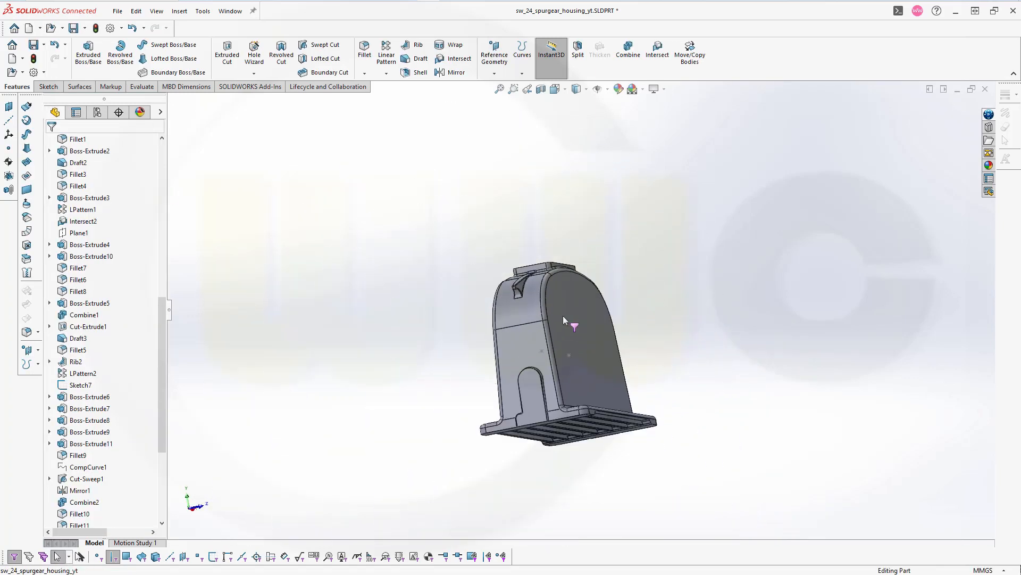
pyautogui.hotkey('ctrl', '1')
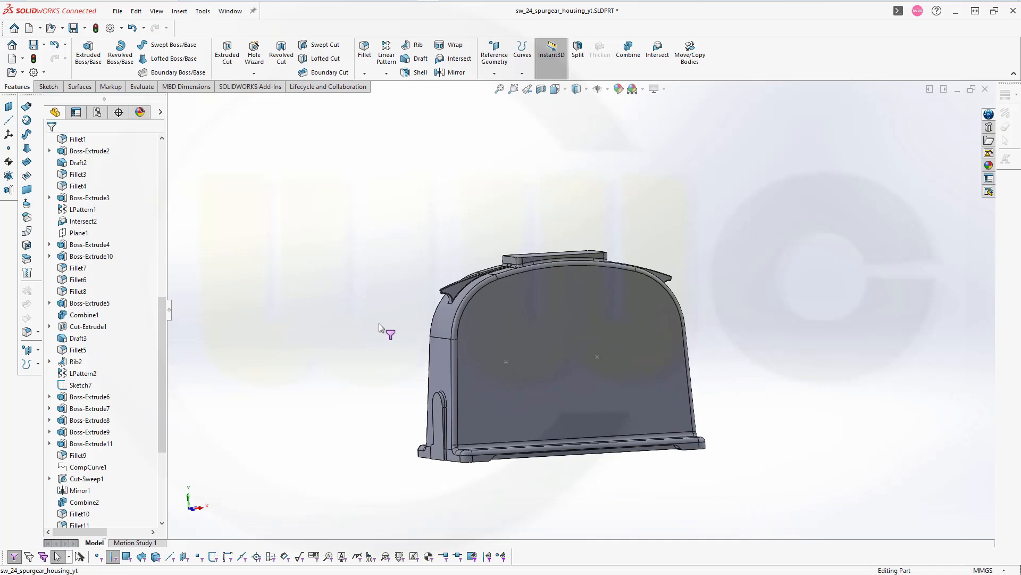
pyautogui.scroll(3, 117, 181)
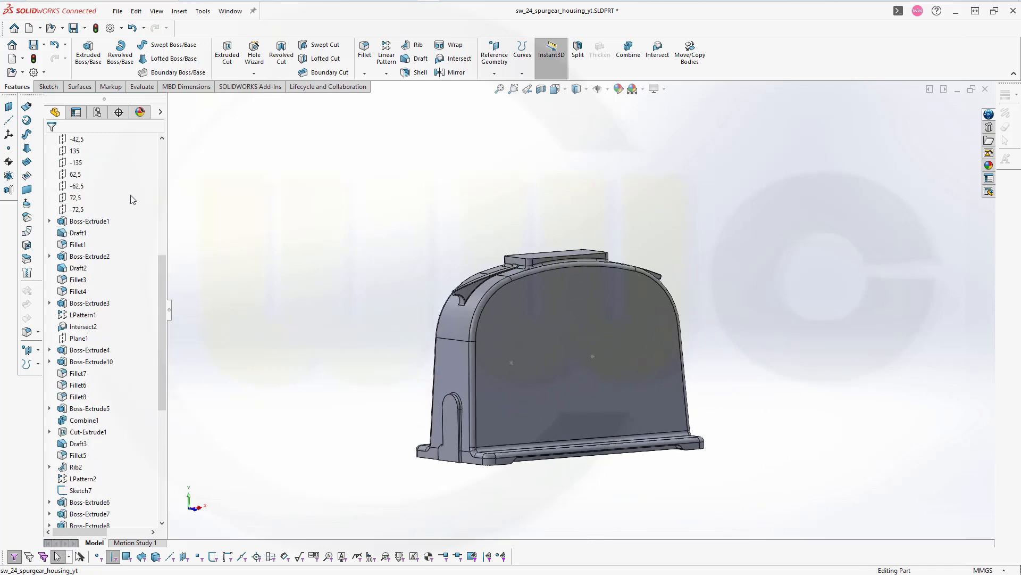
pyautogui.scroll(8, 134, 200)
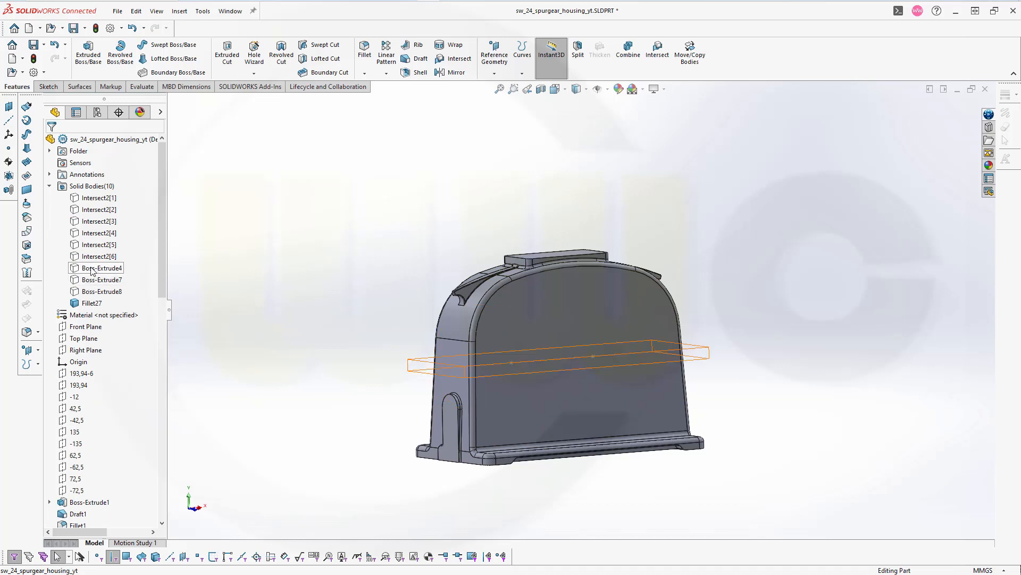
pyautogui.click(92, 271)
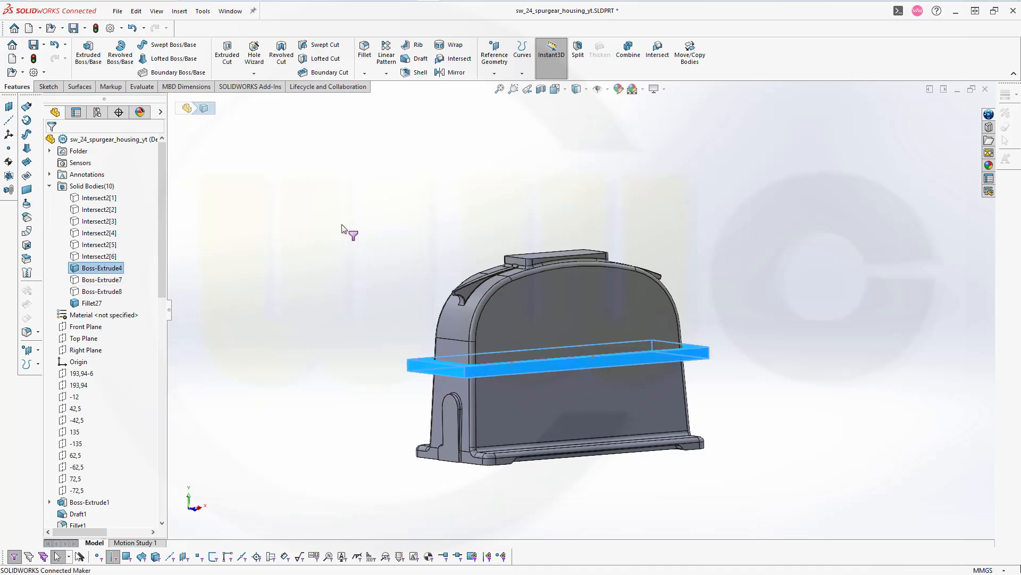
# Fillet the four vertical corner edges of the flange plate with a 20 mm radius
pyautogui.click(341, 210)
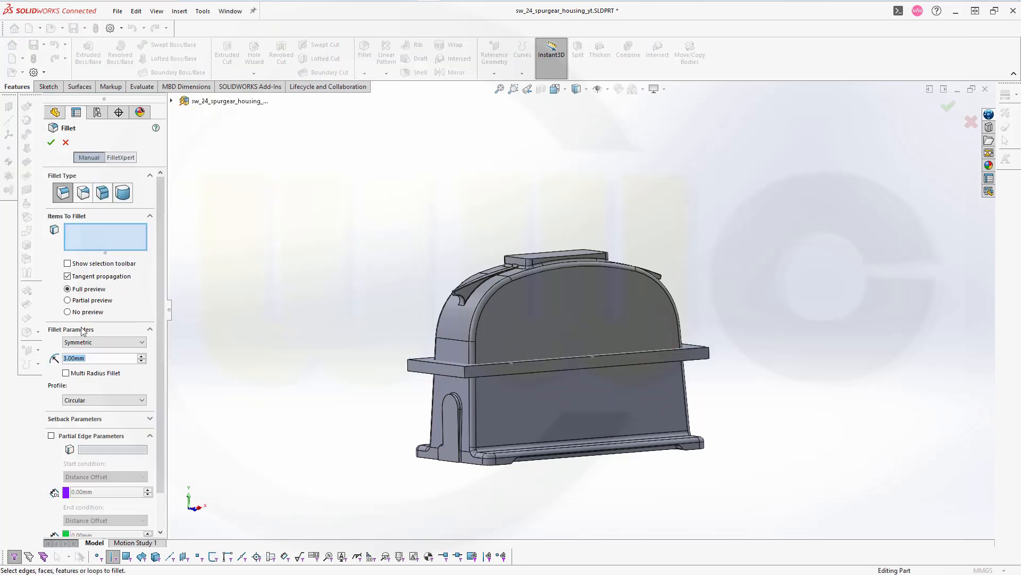
pyautogui.write('20')
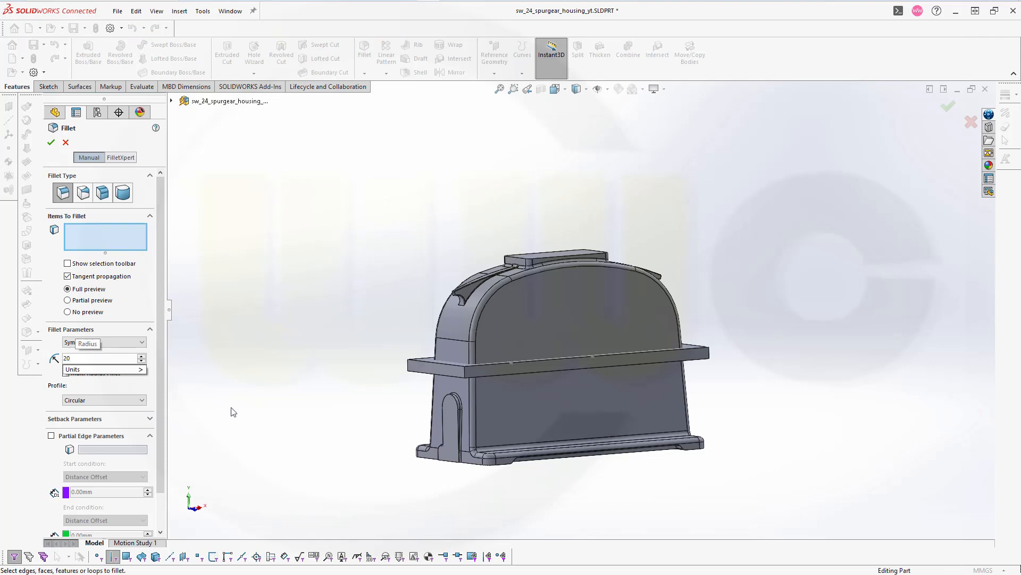
pyautogui.click(476, 375)
pyautogui.click(410, 365)
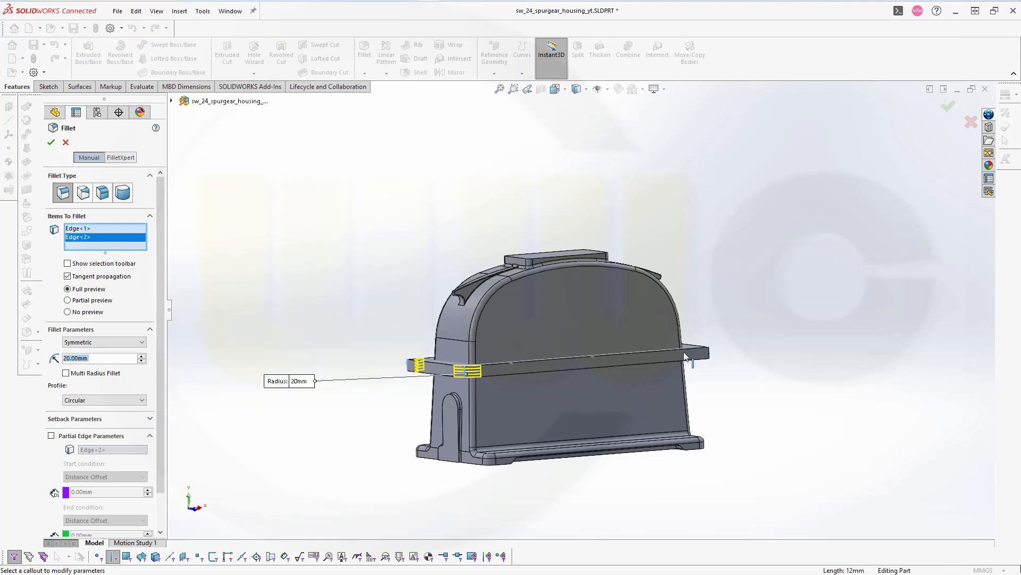
pyautogui.click(709, 354)
pyautogui.moveTo(766, 388); pyautogui.dragTo(679, 413, button='middle')
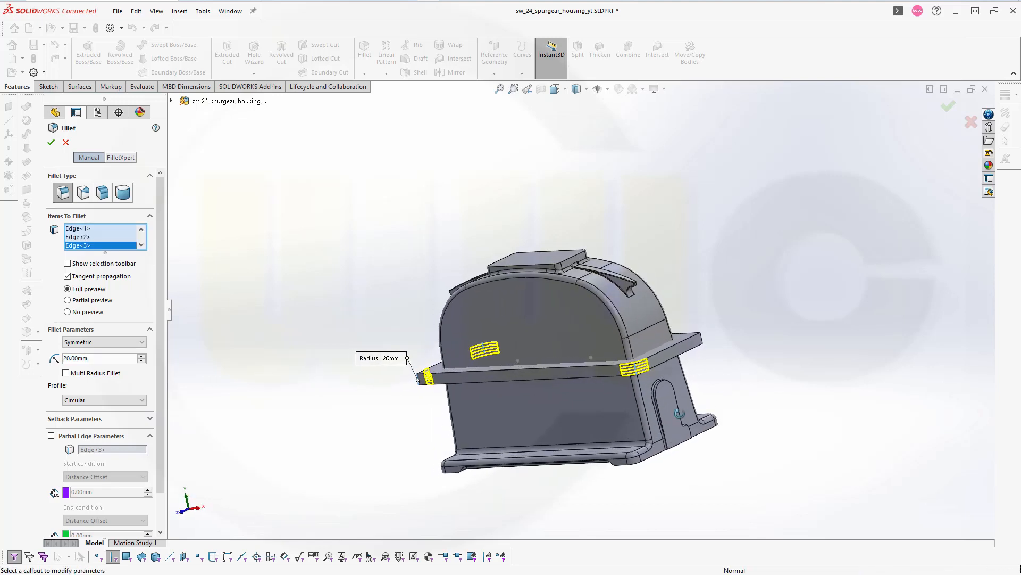
pyautogui.click(706, 343)
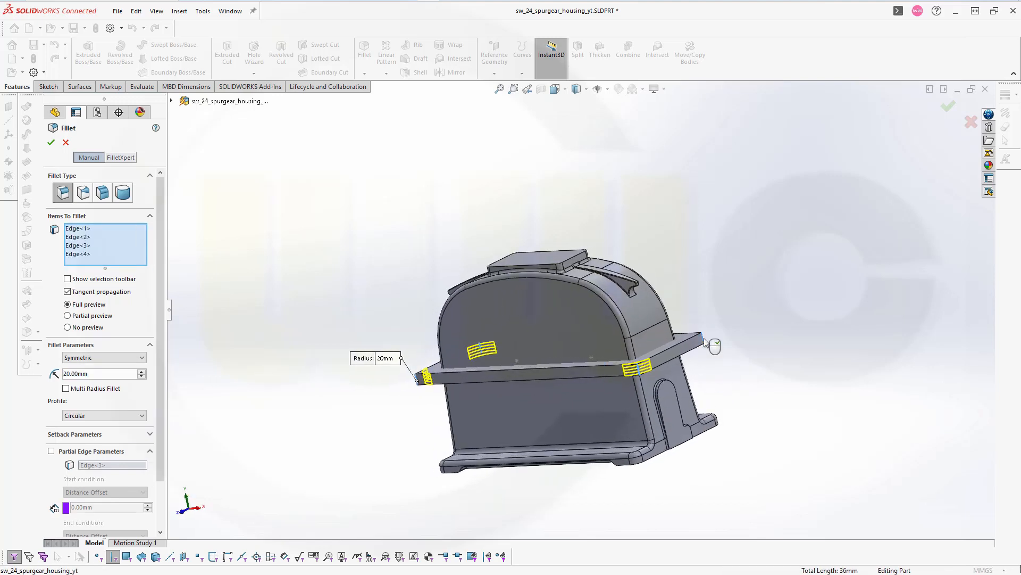
pyautogui.click(52, 142)
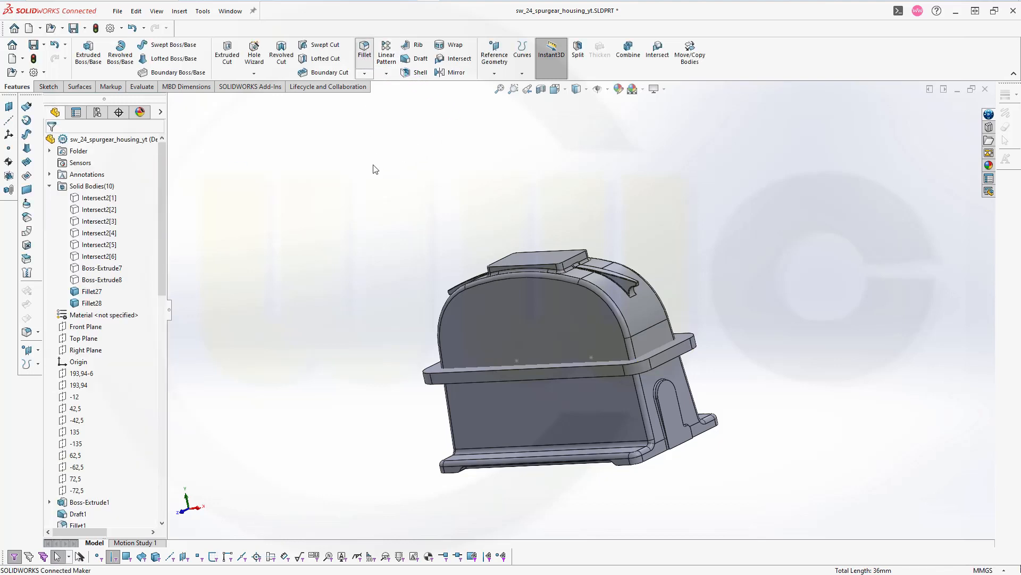
# Fillet the upper and lower outer edge loops of the flange plate with a 3 mm radius
pyautogui.press('Return')
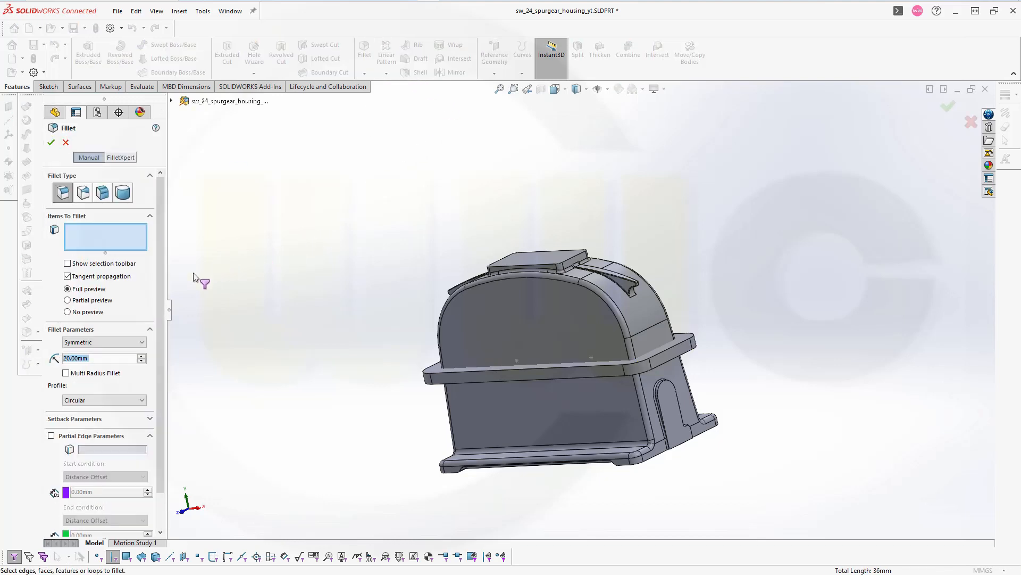
pyautogui.write('3')
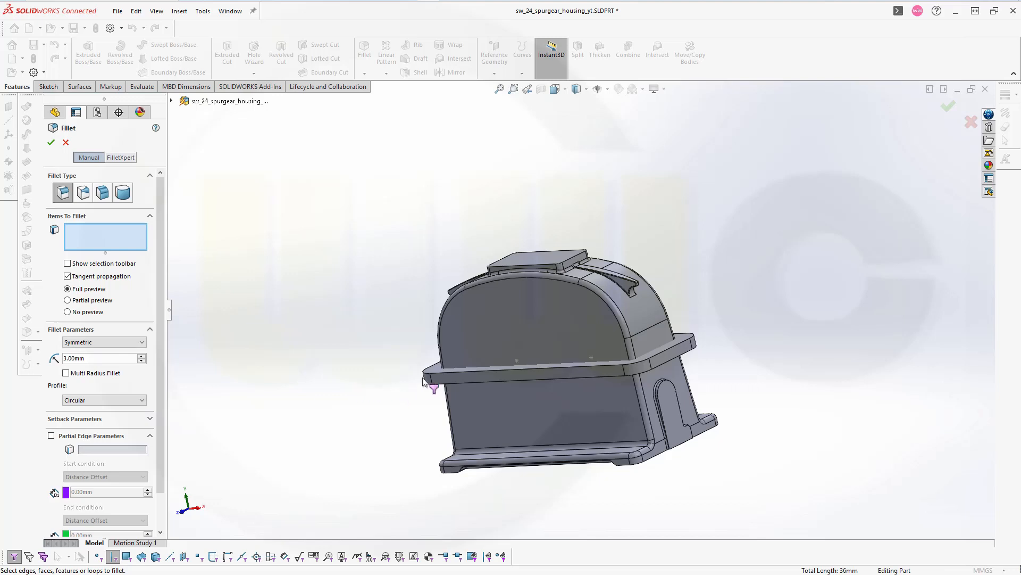
pyautogui.click(441, 379)
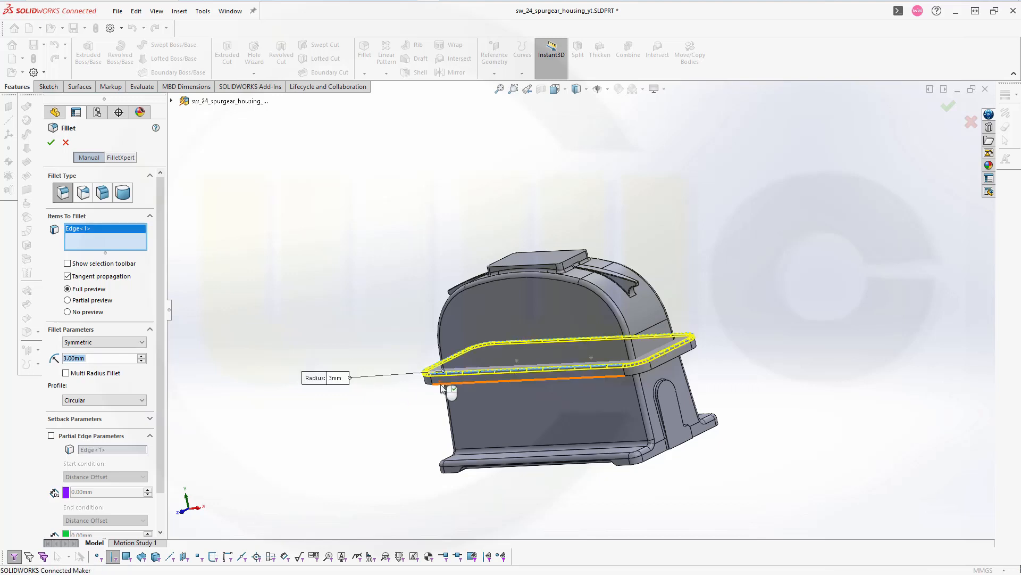
pyautogui.click(442, 385)
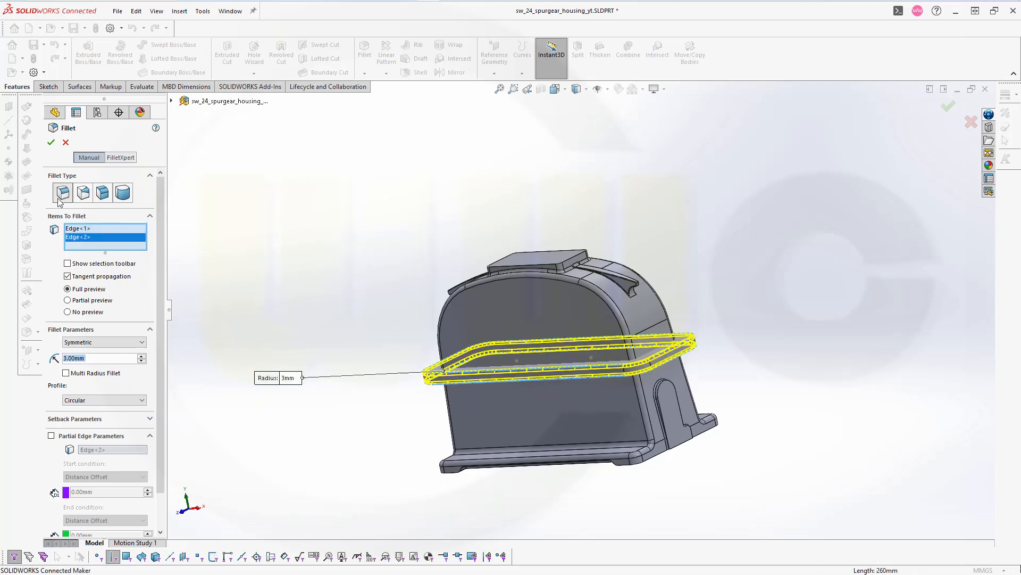
pyautogui.click(51, 142)
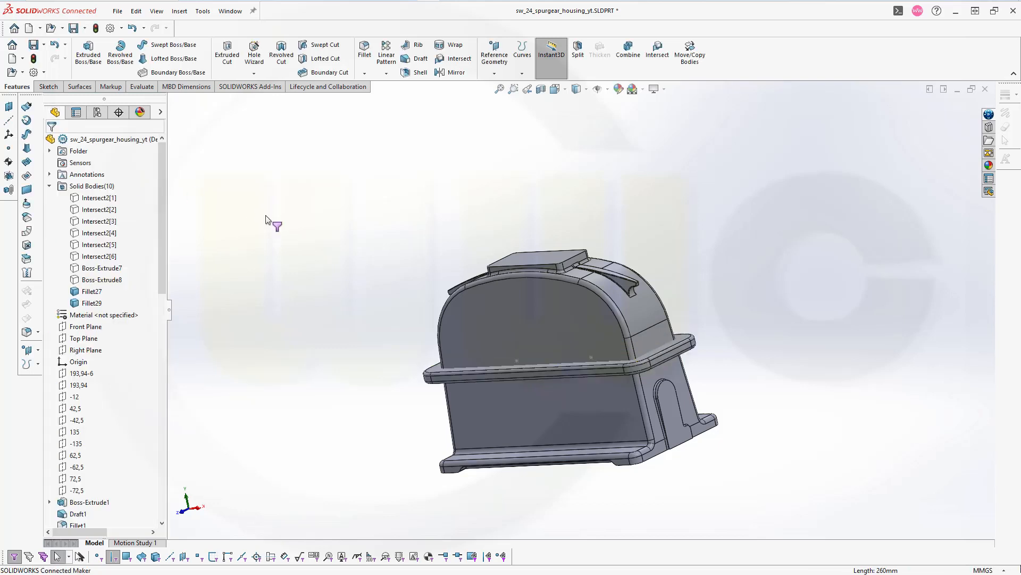
# Hide the housing and flange bodies and show the twin-cylinder Boss-Extrude7 body
pyautogui.moveTo(291, 272); pyautogui.dragTo(354, 253, button='middle')
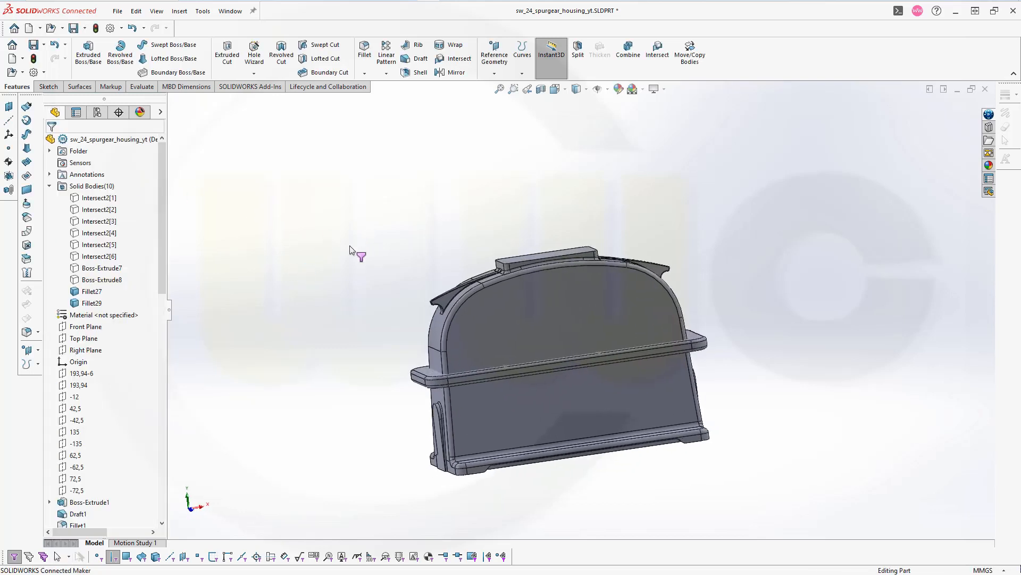
pyautogui.click(92, 291)
pyautogui.click(90, 276)
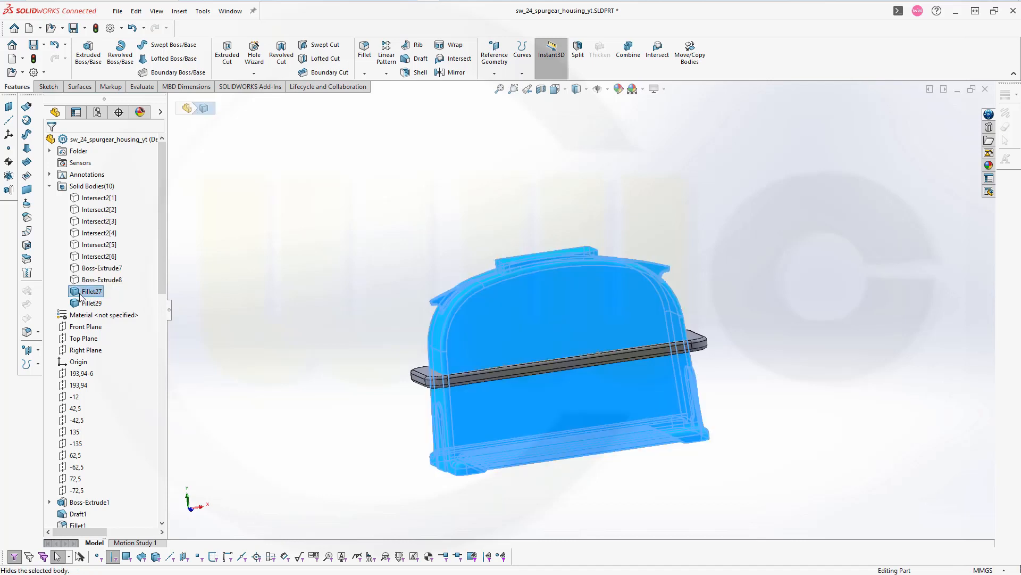
pyautogui.click(91, 301)
pyautogui.click(96, 287)
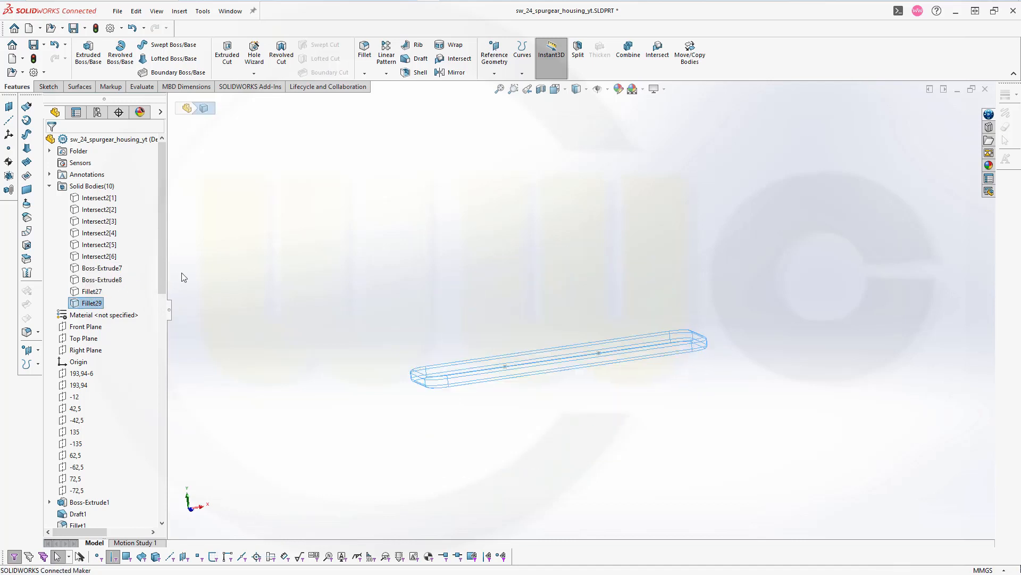
pyautogui.click(74, 271)
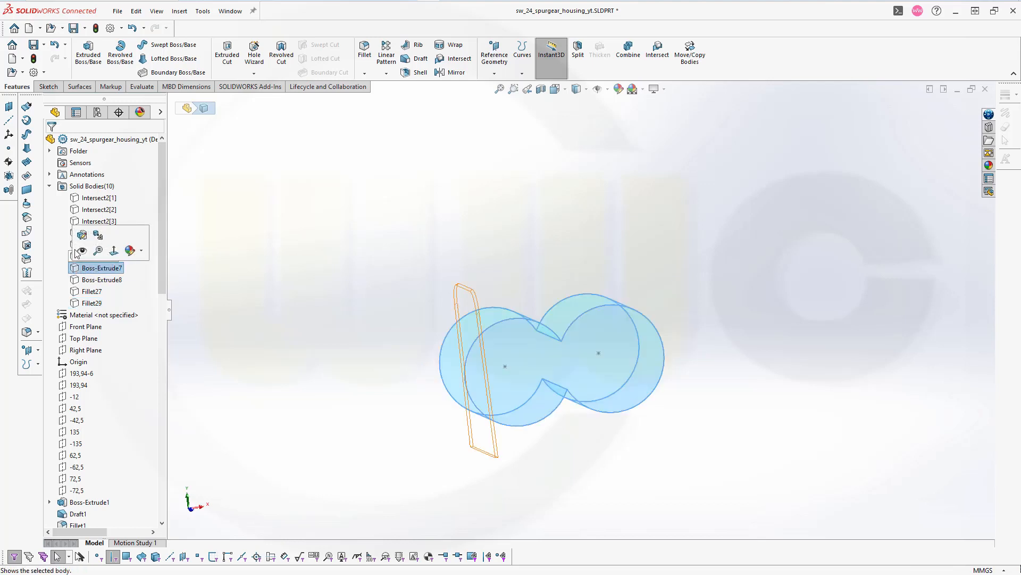
pyautogui.click(84, 251)
# Fillet the two inner edges where the twin cylinders meet with a 10 mm radius
pyautogui.click(461, 132)
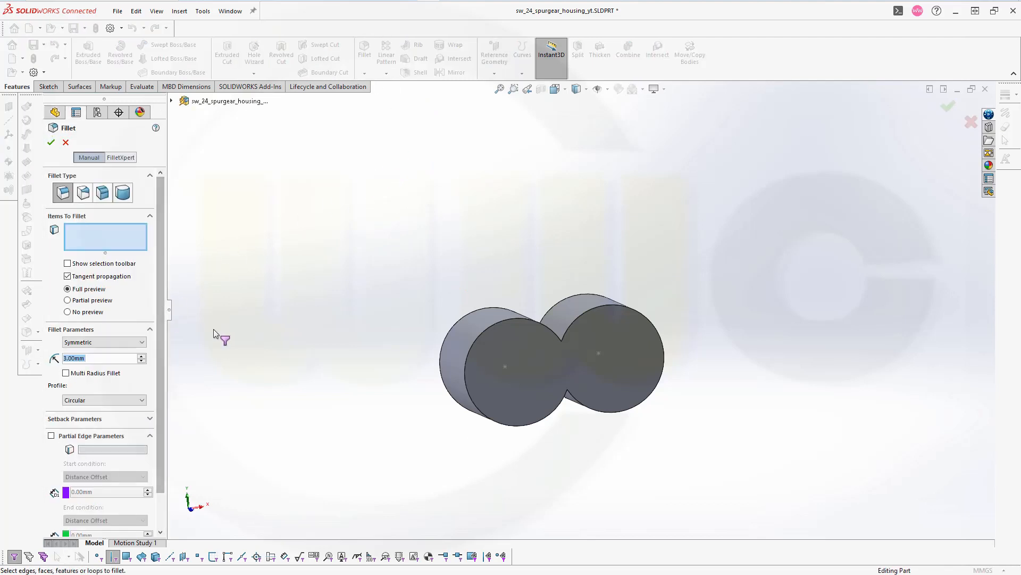
pyautogui.write('10')
pyautogui.press('Return')
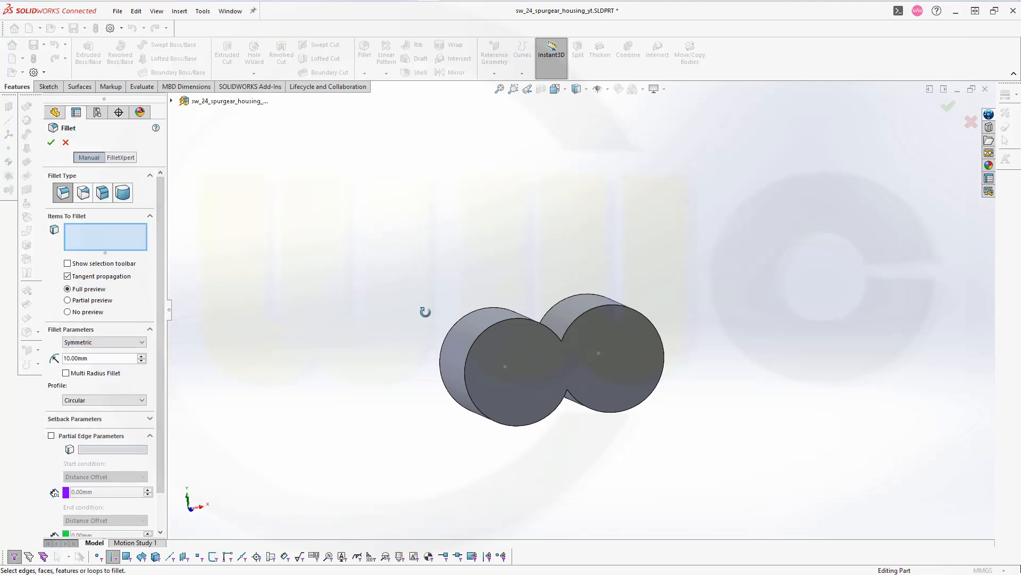
pyautogui.moveTo(425, 312); pyautogui.dragTo(447, 353, button='middle')
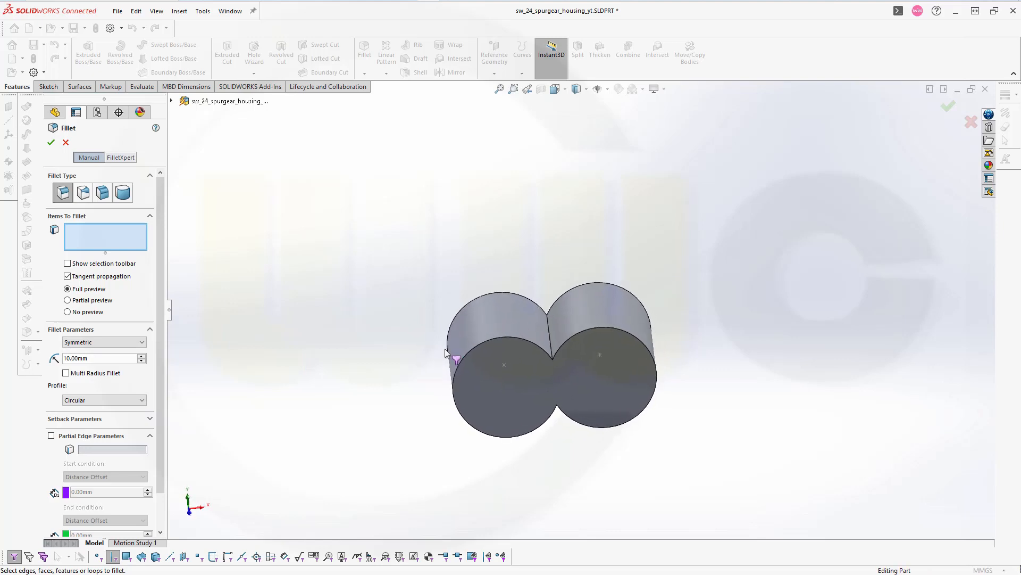
pyautogui.click(550, 344)
pyautogui.moveTo(550, 345); pyautogui.dragTo(558, 377, button='middle')
pyautogui.click(554, 382)
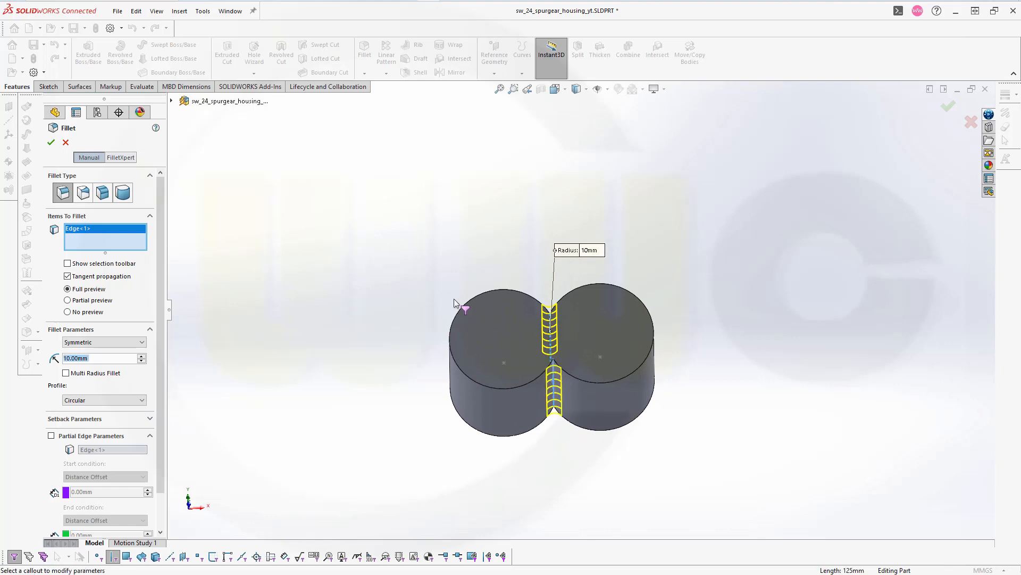
pyautogui.click(51, 143)
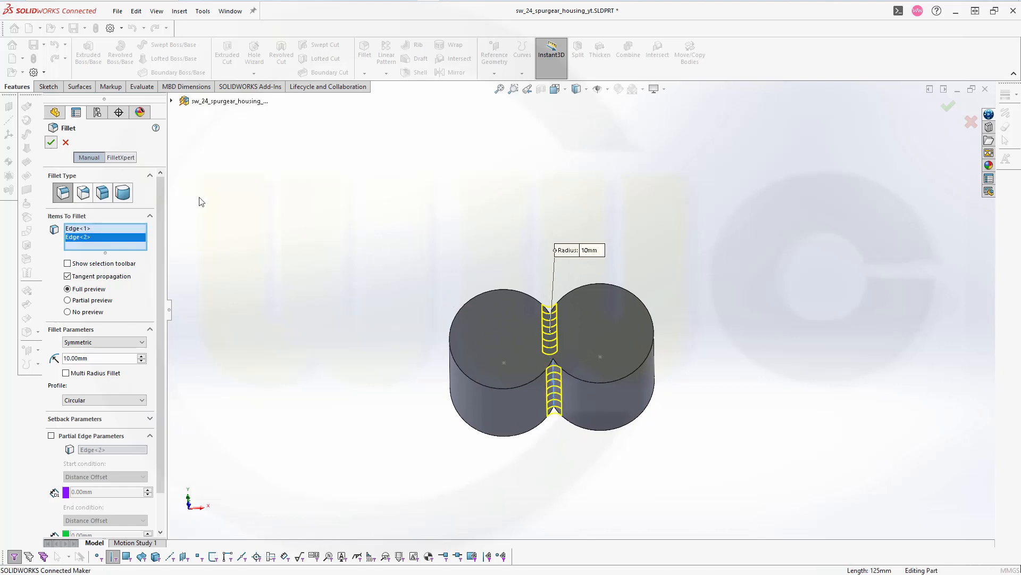
# Show the rectangular Boss-Extrude8 block body and hide the filleted twin-cylinder body
pyautogui.moveTo(330, 278); pyautogui.dragTo(201, 296, button='middle')
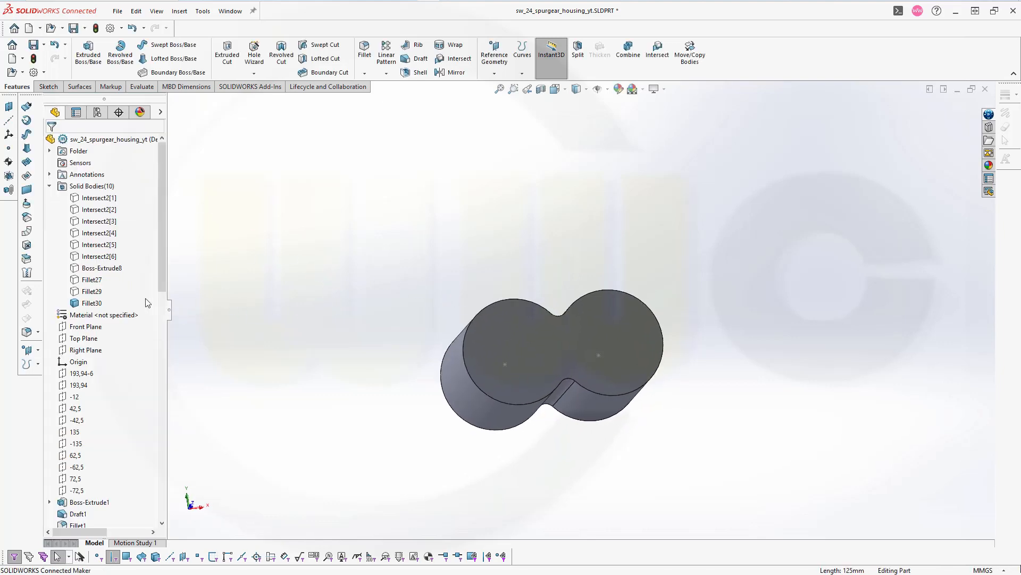
pyautogui.click(89, 267)
pyautogui.click(97, 248)
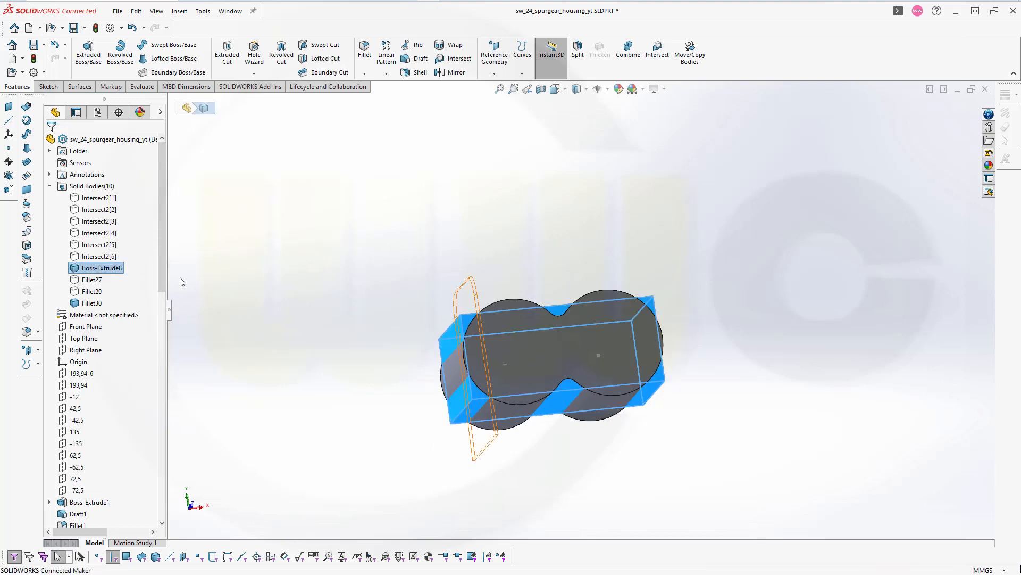
pyautogui.moveTo(321, 311); pyautogui.dragTo(472, 262, button='middle')
pyautogui.click(408, 264)
pyautogui.click(90, 303)
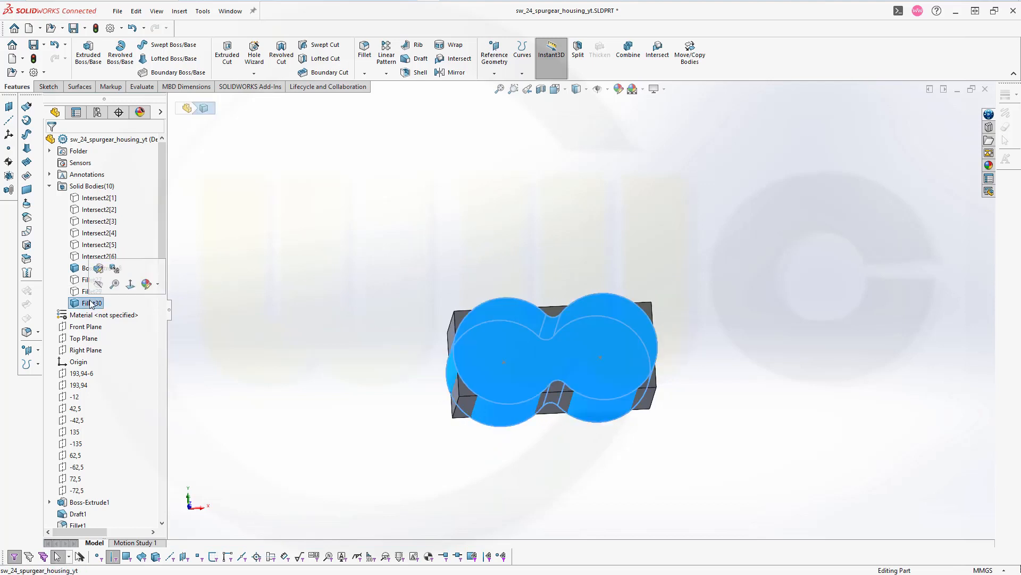
pyautogui.click(98, 285)
# Fillet the four 120 mm long corner edges of the rectangular block with a 5 mm radius
pyautogui.moveTo(303, 266); pyautogui.dragTo(463, 219, button='middle')
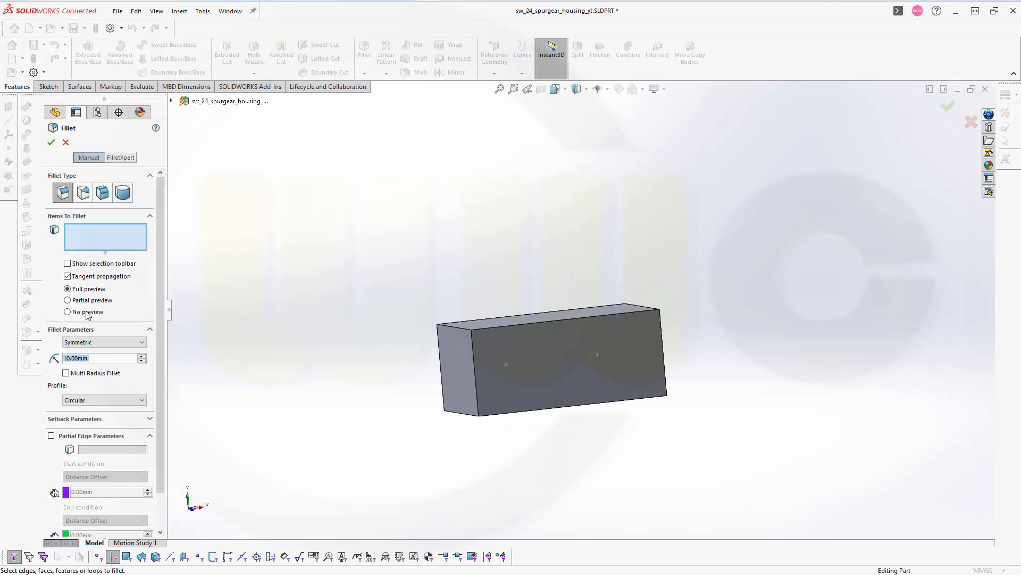
pyautogui.write('5')
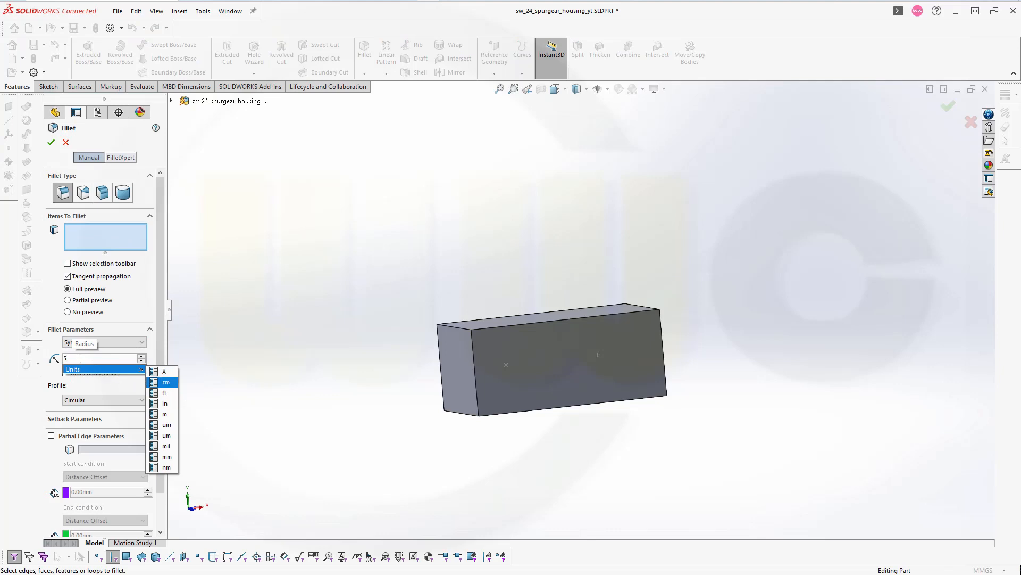
pyautogui.press('Return')
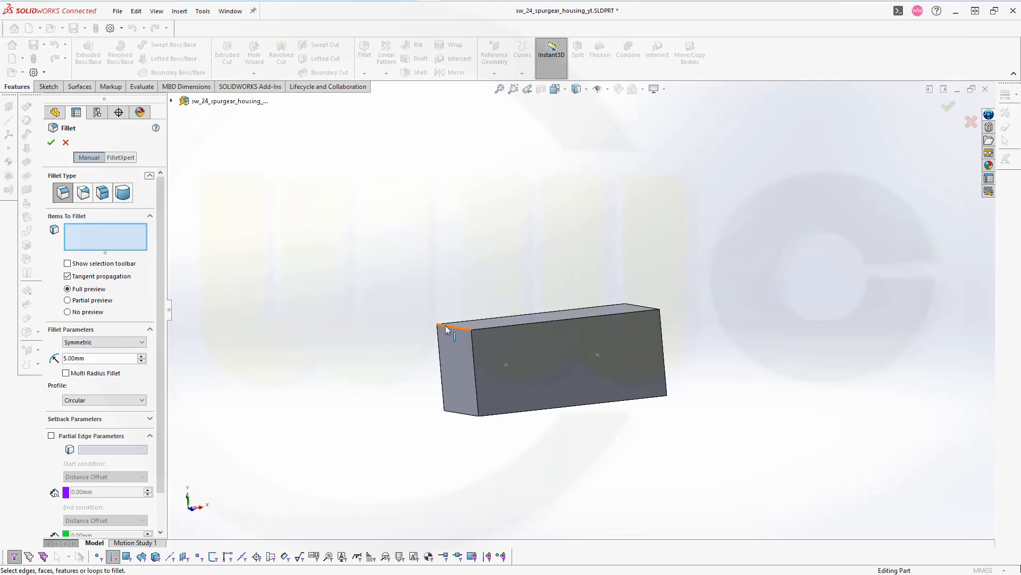
pyautogui.click(446, 327)
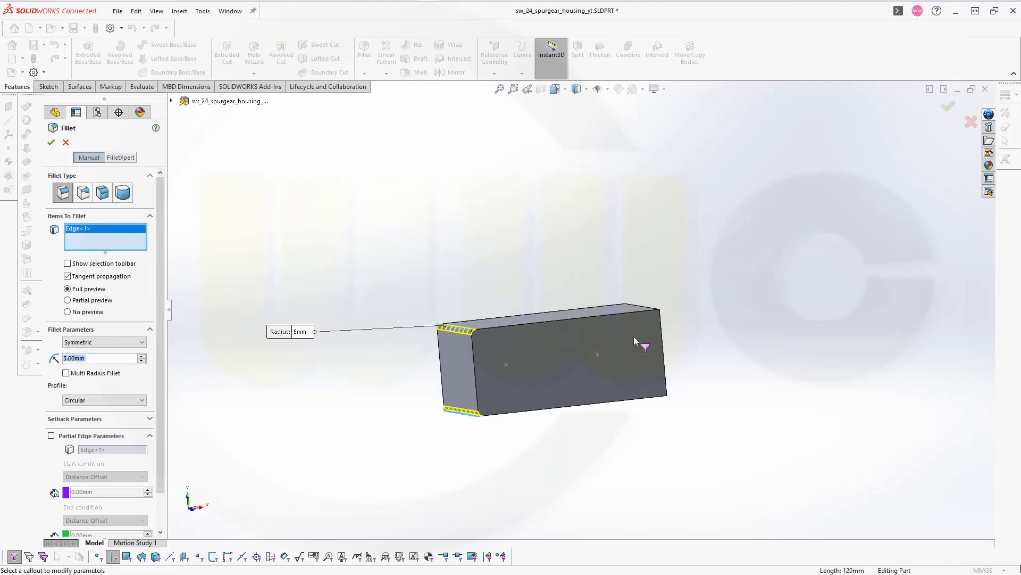
pyautogui.click(643, 307)
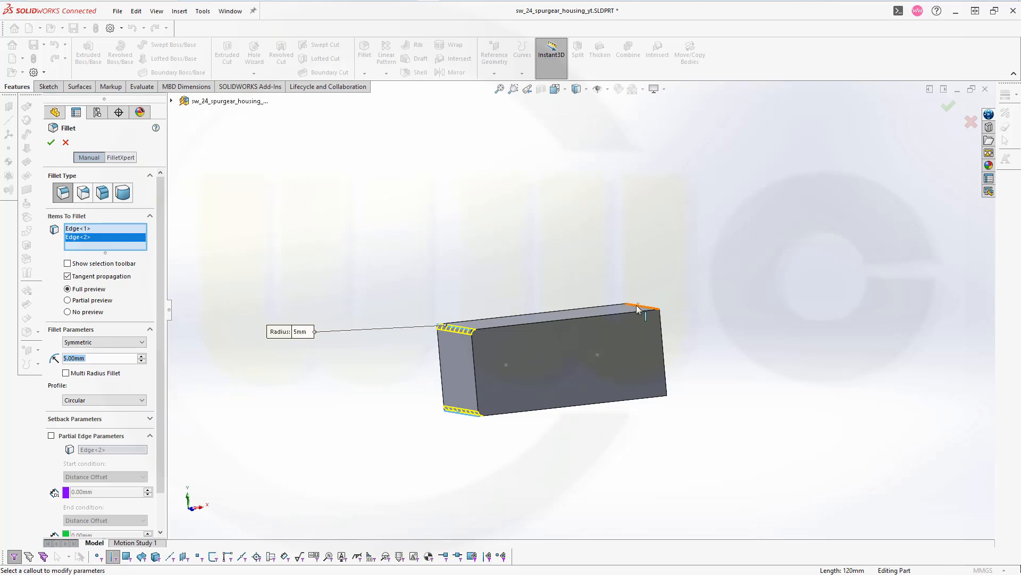
pyautogui.click(635, 310)
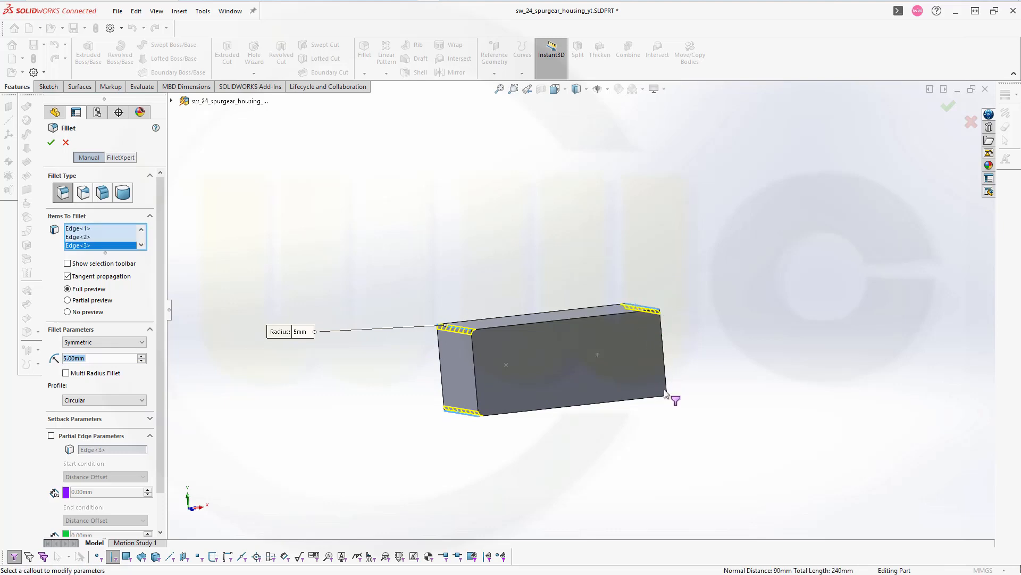
pyautogui.click(659, 395)
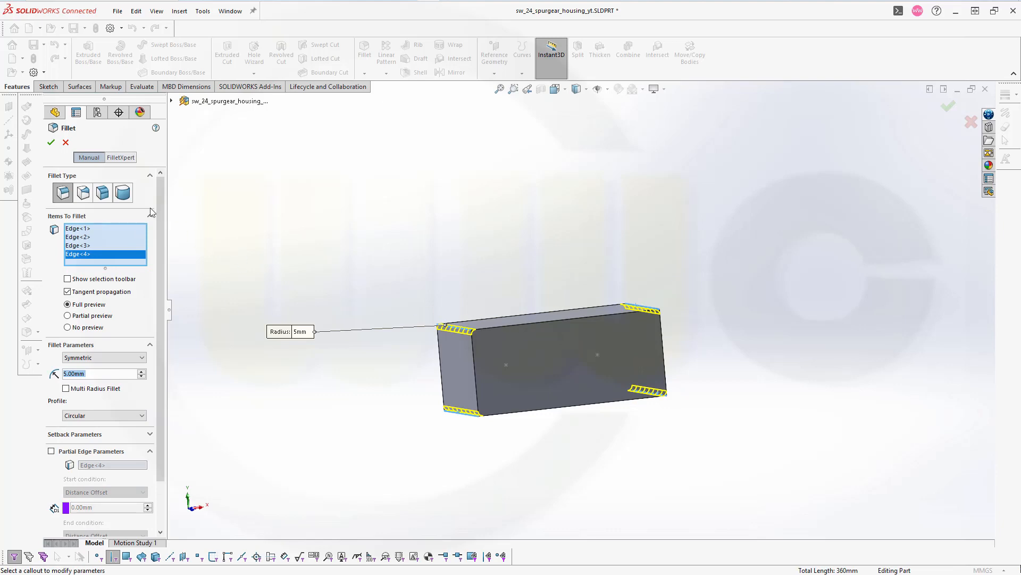
pyautogui.click(51, 144)
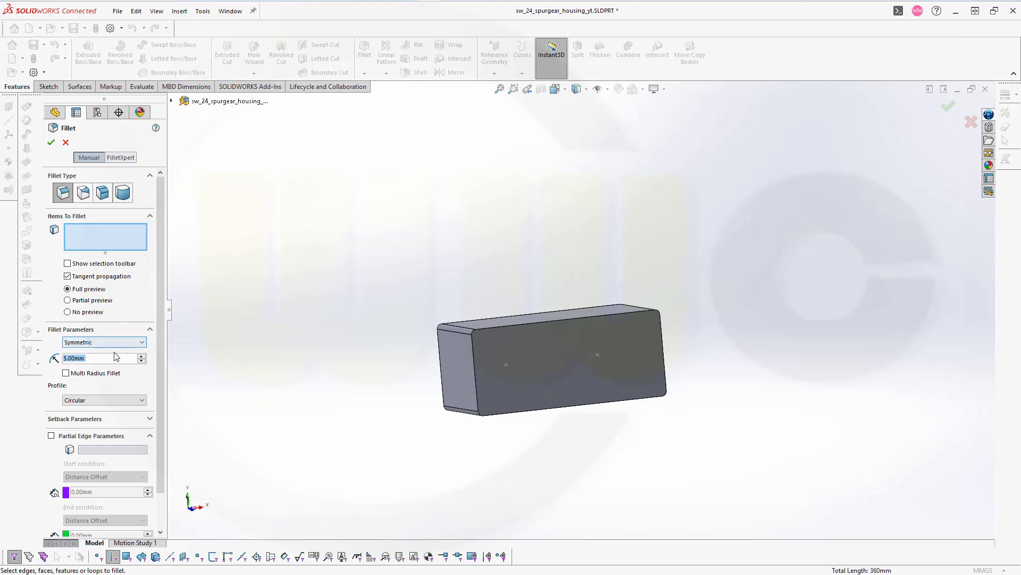
# Fillet the outer edge loops of the rectangular block's front and rear faces with a 1.5 mm radius
pyautogui.write('1')
pyautogui.write('.5')
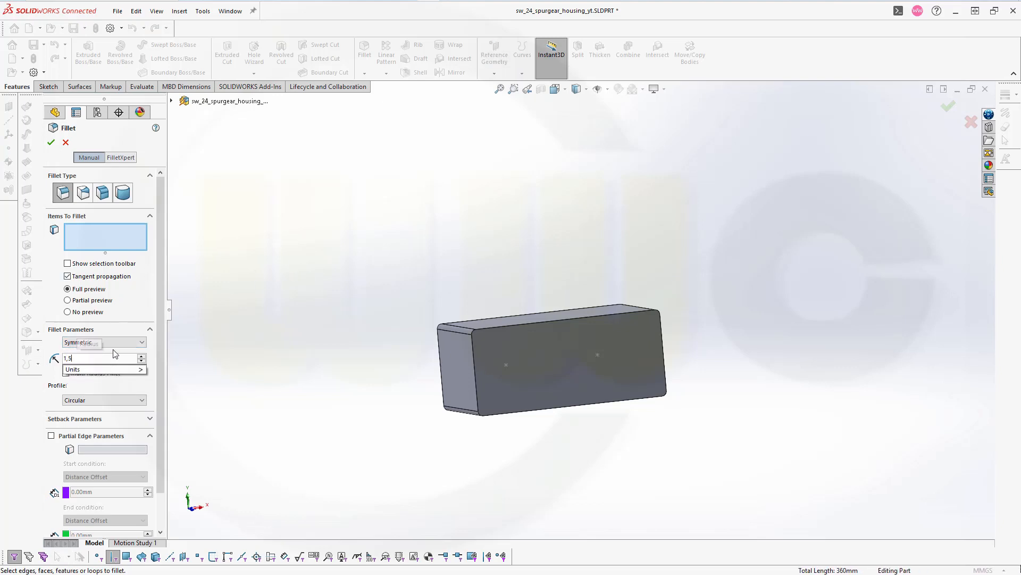
pyautogui.press('Return')
pyautogui.click(507, 330)
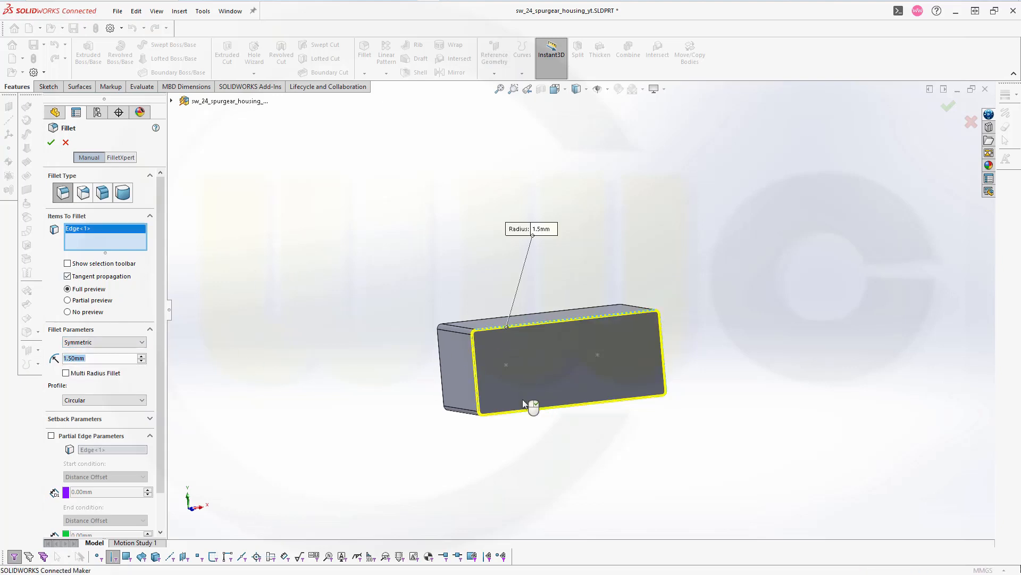
pyautogui.click(447, 321)
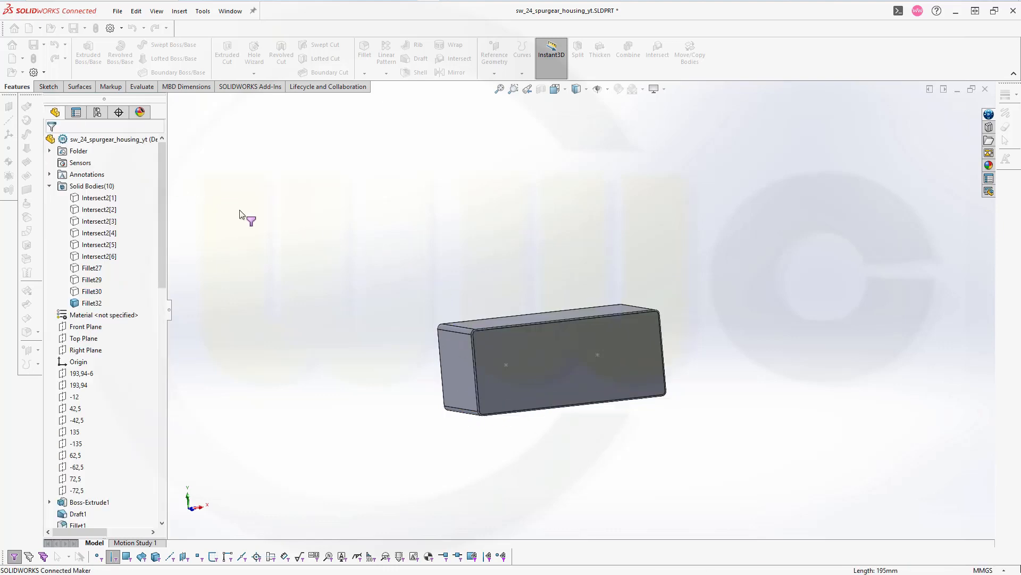
# Show the twin-cylinder body and combine it with the filleted block using the Add operation
pyautogui.click(85, 291)
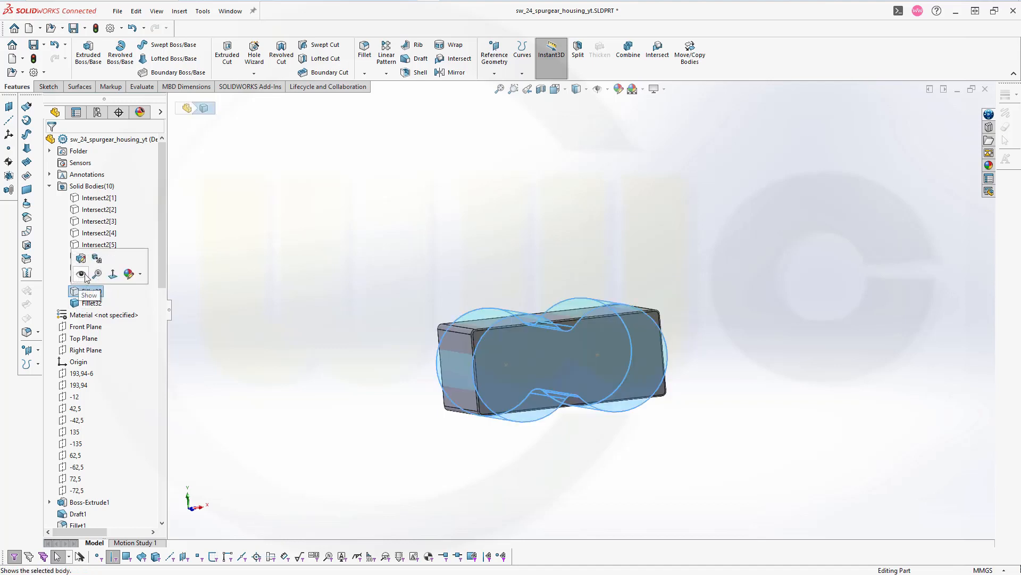
pyautogui.click(459, 228)
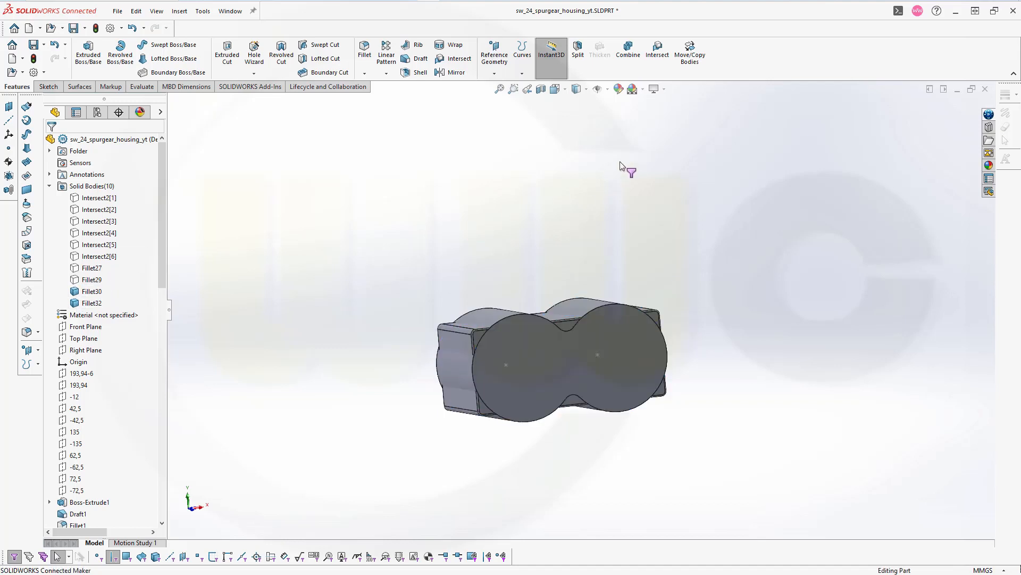
pyautogui.click(628, 51)
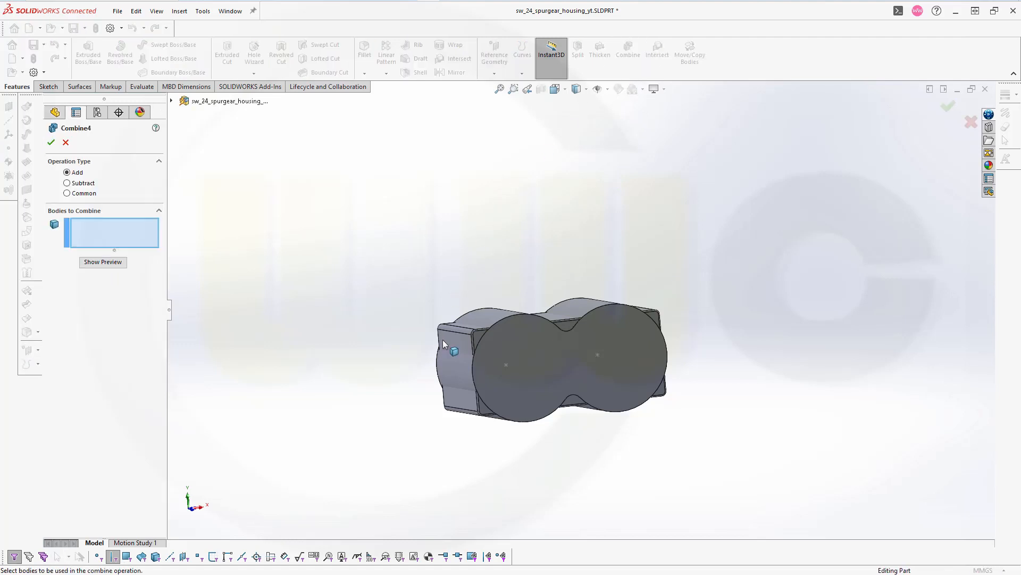
pyautogui.click(463, 343)
pyautogui.click(497, 346)
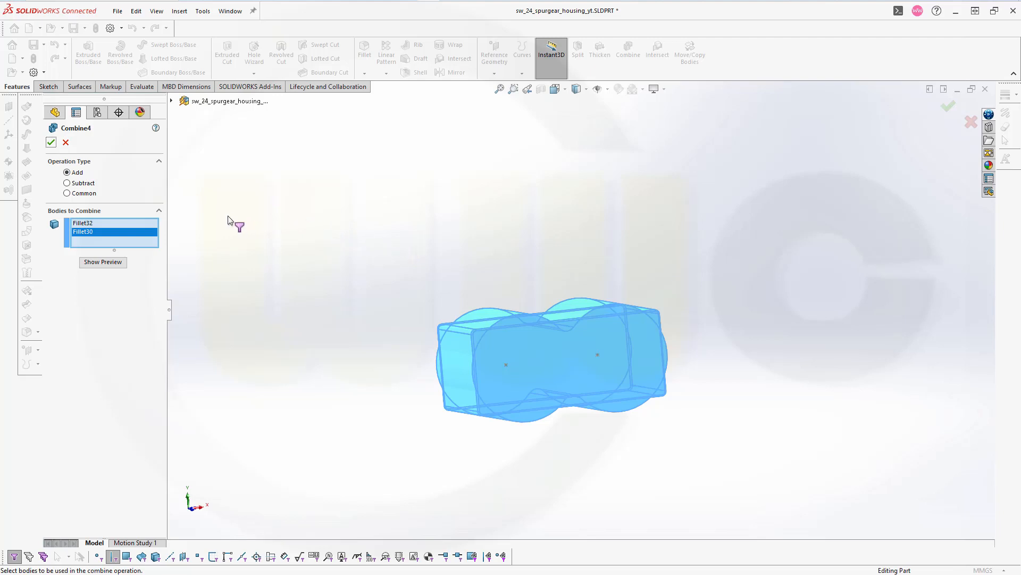
pyautogui.click(51, 142)
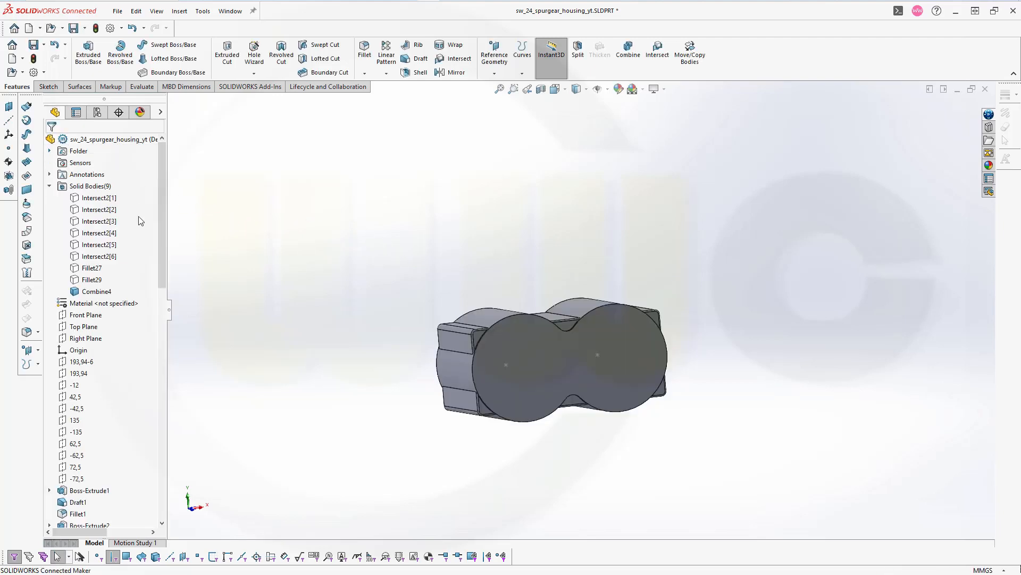
pyautogui.click(126, 543)
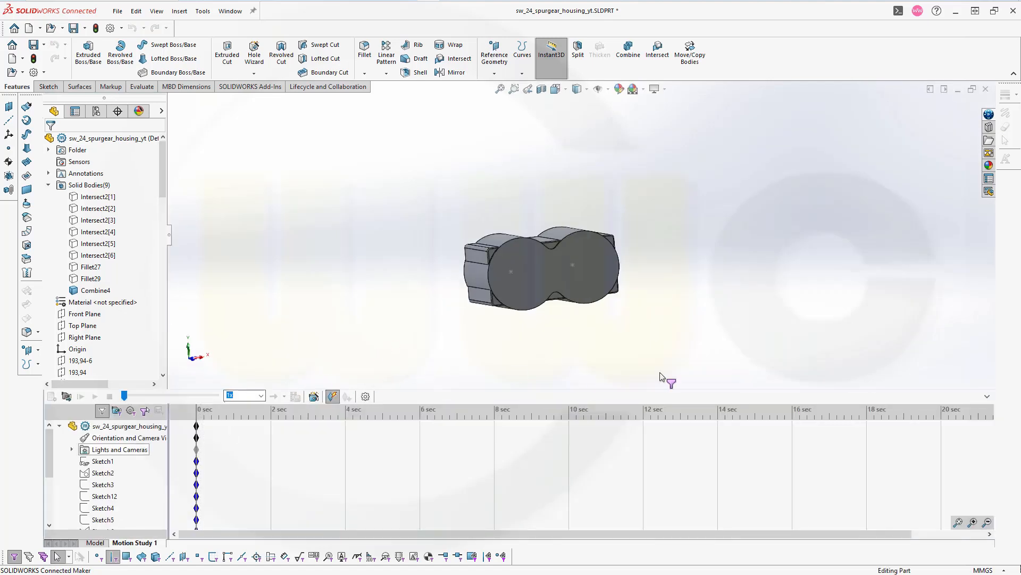
pyautogui.click(988, 397)
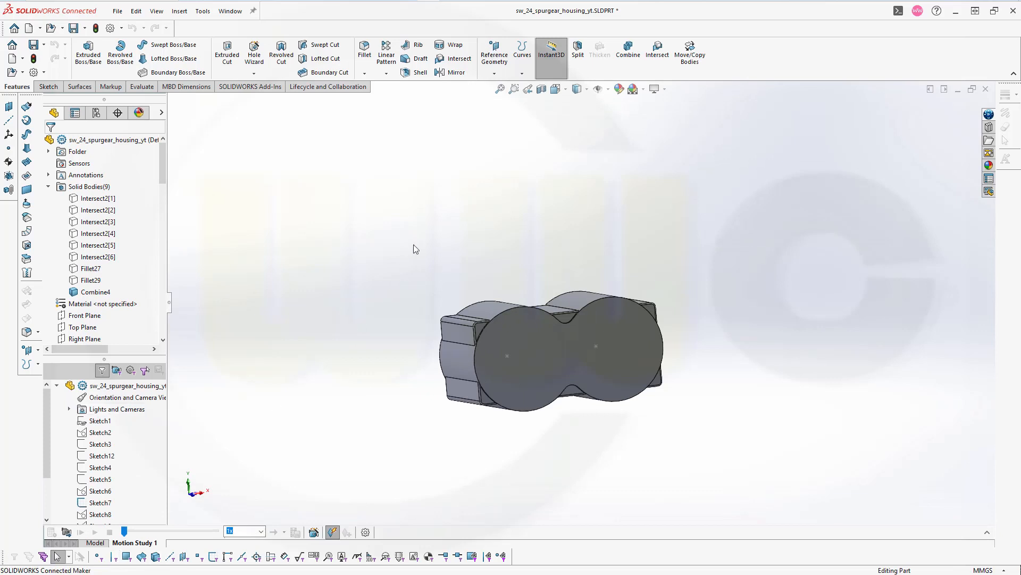
# Fillet the lengthwise edges where the block meets the twin cylinders, on all sides of the combined body, with a 1.5 mm radius
pyautogui.scroll(-2, 533, 196)
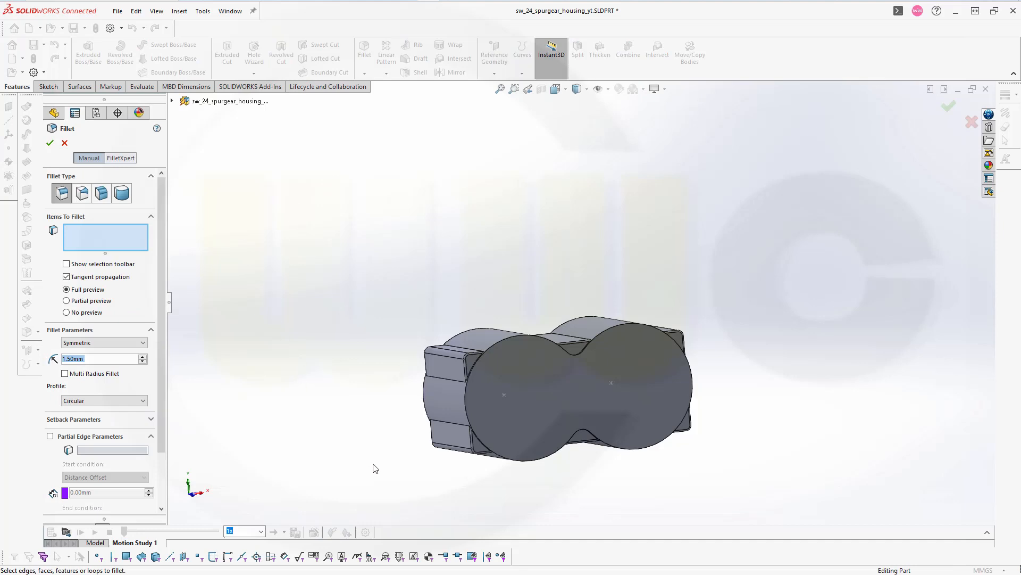
pyautogui.scroll(-1, 404, 475)
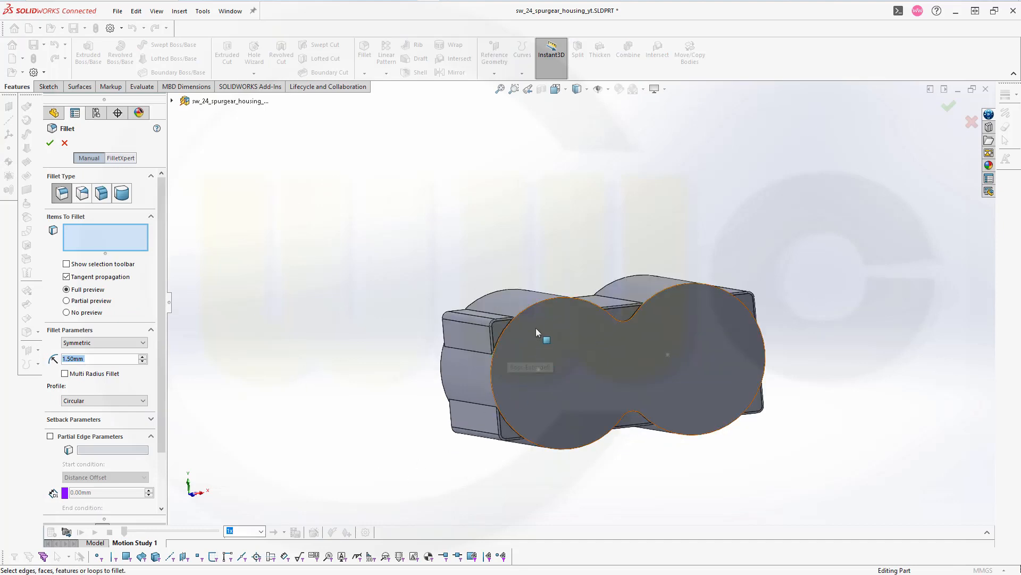
pyautogui.scroll(-2, 535, 333)
pyautogui.click(453, 346)
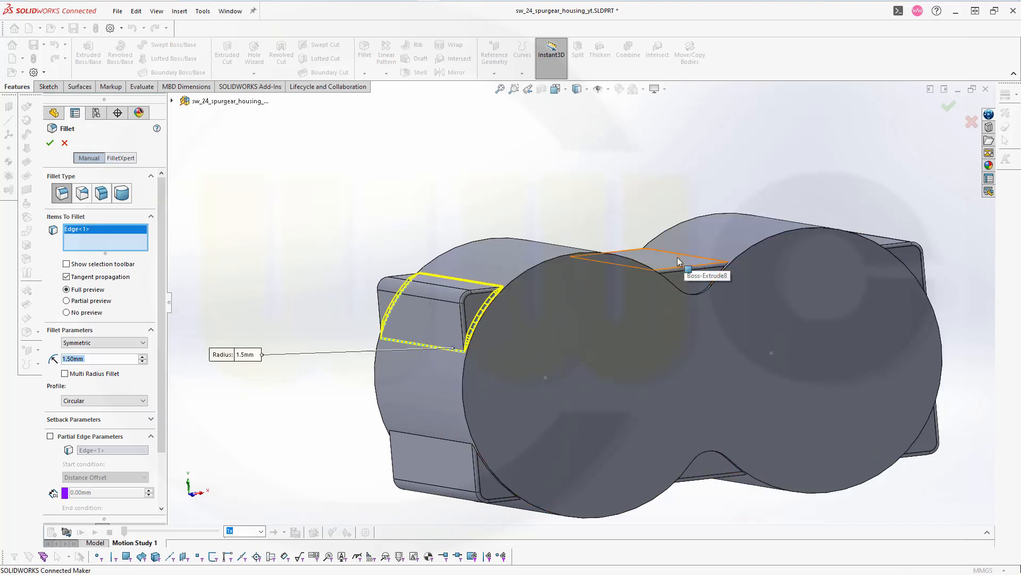
pyautogui.click(731, 262)
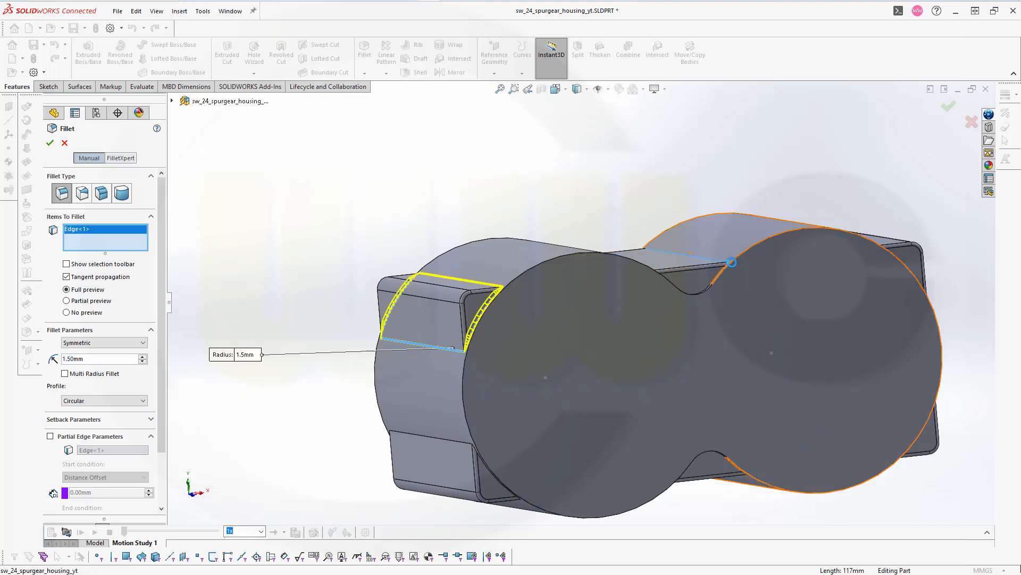
pyautogui.moveTo(787, 321); pyautogui.dragTo(792, 286, button='middle')
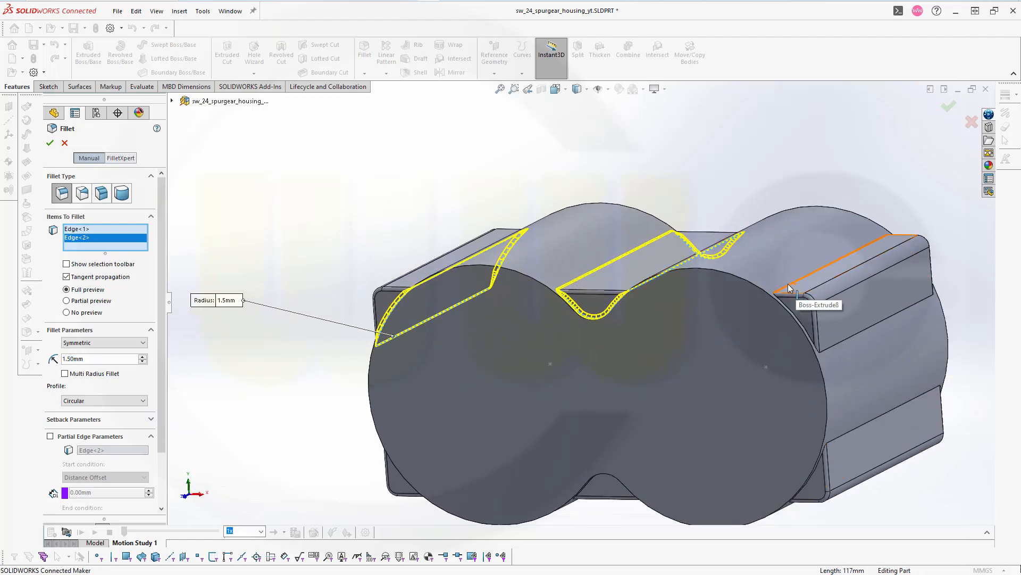
pyautogui.click(789, 288)
pyautogui.moveTo(752, 349); pyautogui.dragTo(789, 344, button='middle')
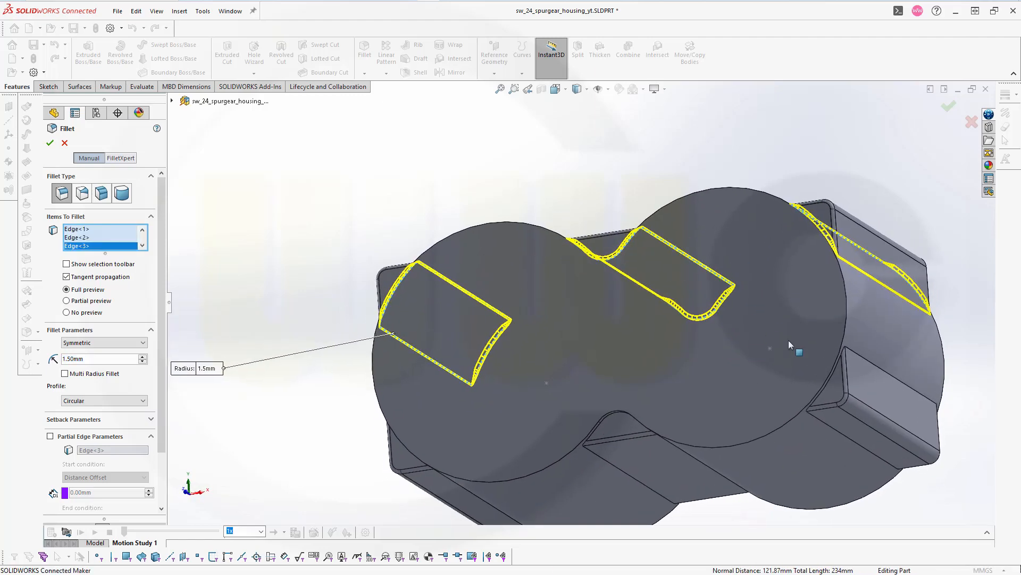
pyautogui.click(881, 372)
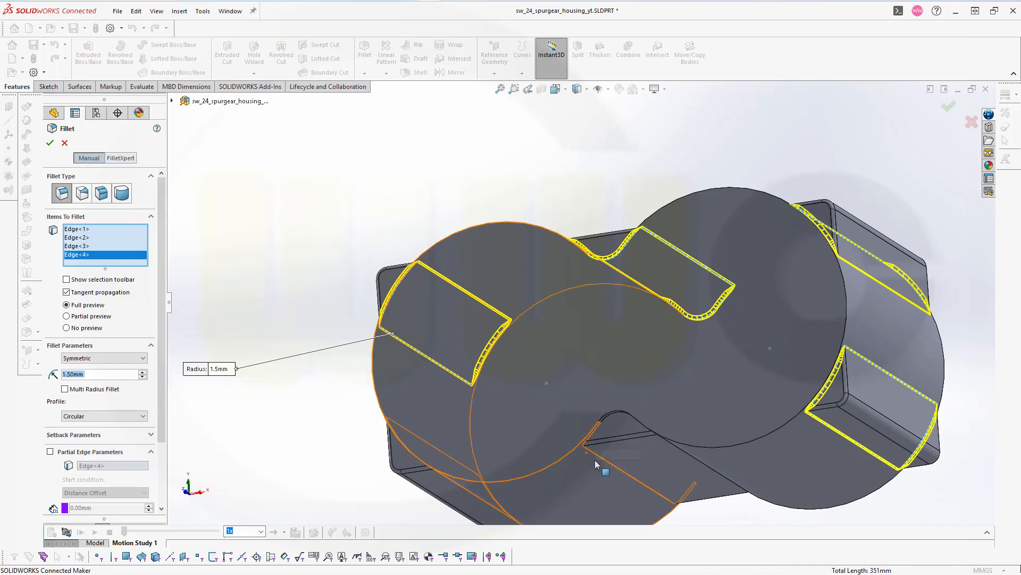
pyautogui.click(644, 486)
pyautogui.moveTo(644, 486); pyautogui.dragTo(574, 470, button='middle')
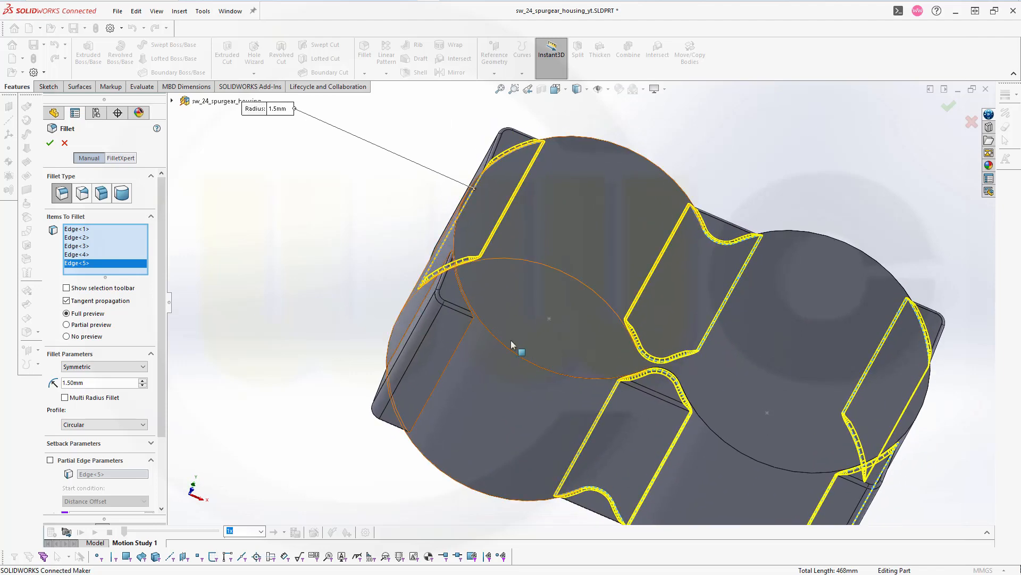
pyautogui.click(470, 334)
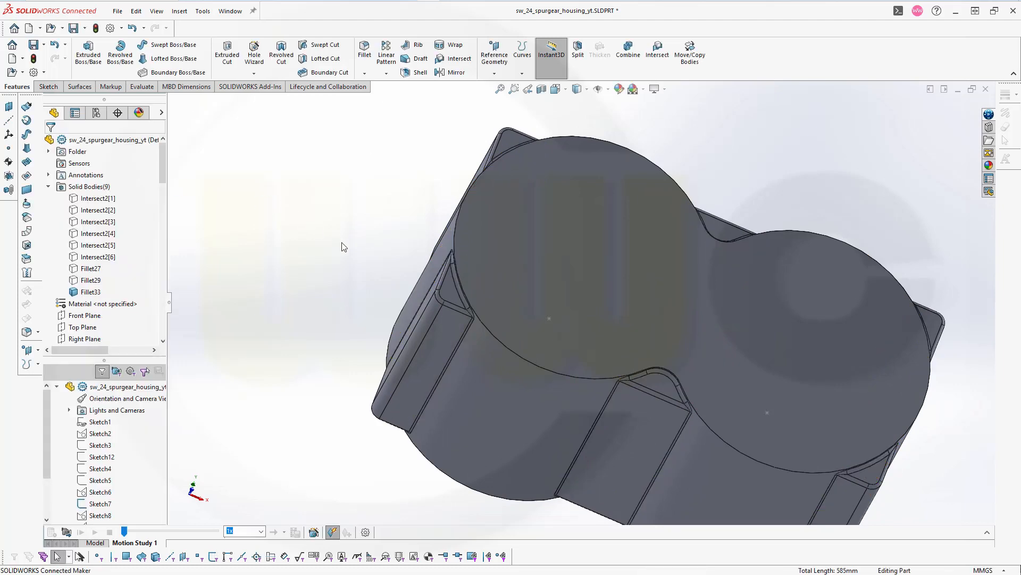
# Show the flange plate and main housing bodies, and hide the flange plate again, keeping the combined twin-cylinder body visible
pyautogui.moveTo(343, 246); pyautogui.dragTo(351, 341, button='middle')
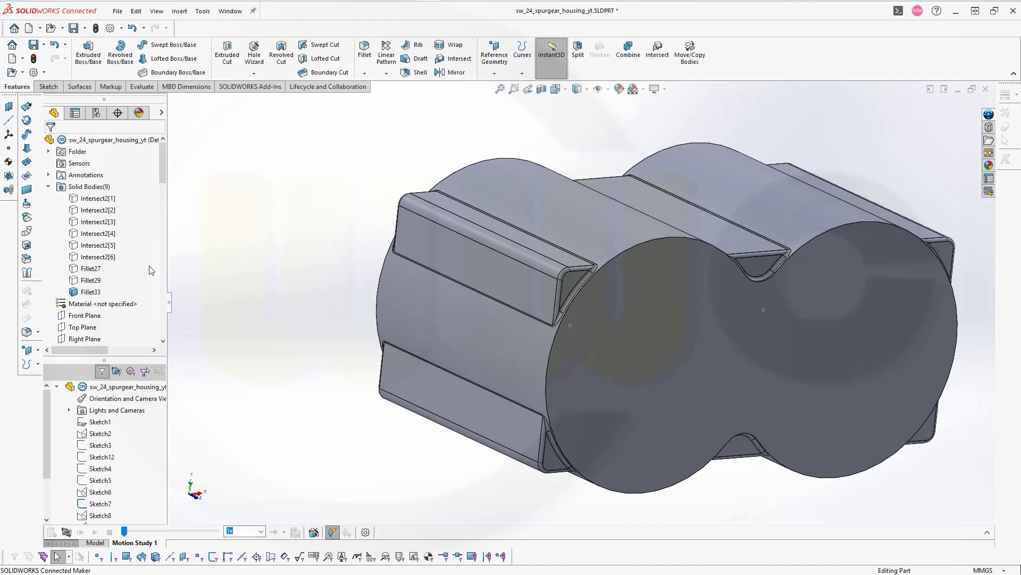
pyautogui.click(76, 280)
pyautogui.click(84, 264)
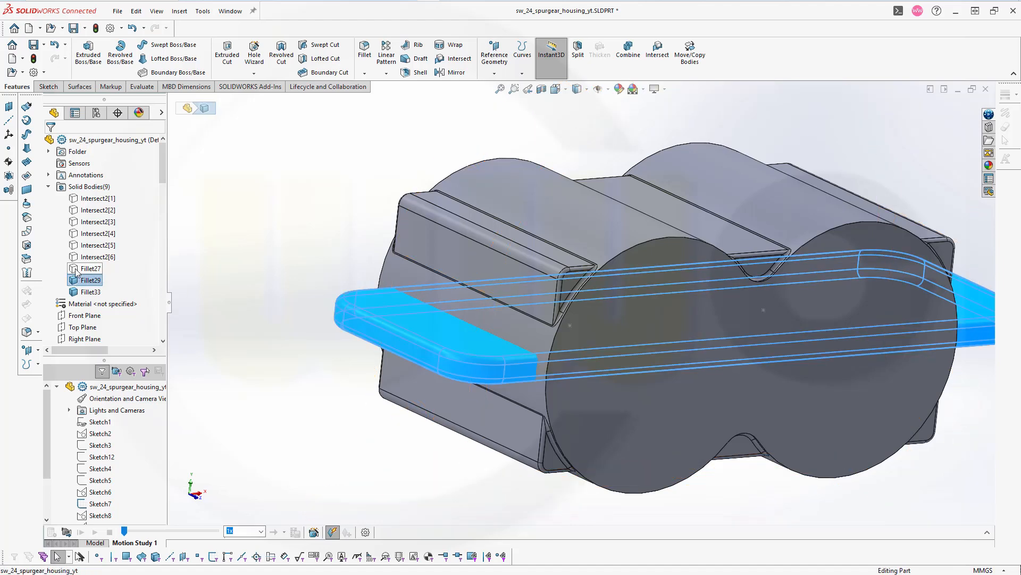
pyautogui.click(77, 269)
pyautogui.click(86, 253)
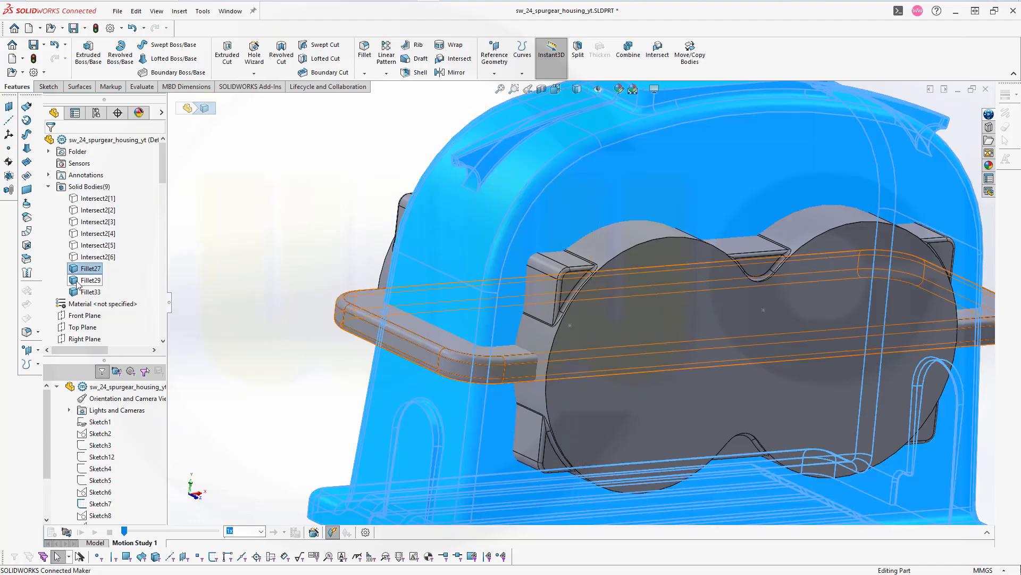
pyautogui.click(77, 282)
pyautogui.click(85, 266)
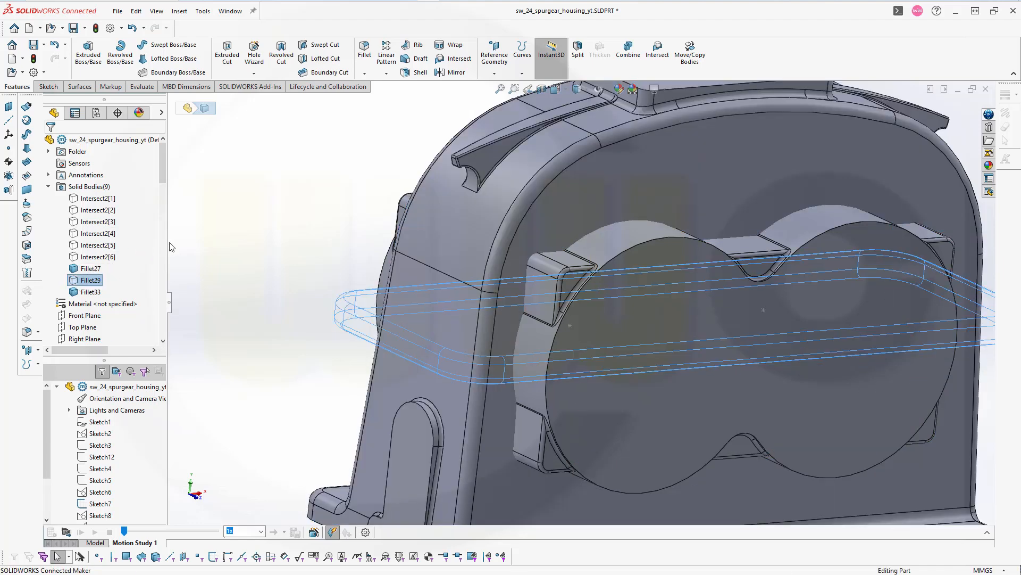
pyautogui.click(342, 205)
pyautogui.moveTo(346, 229); pyautogui.dragTo(355, 217, button='middle')
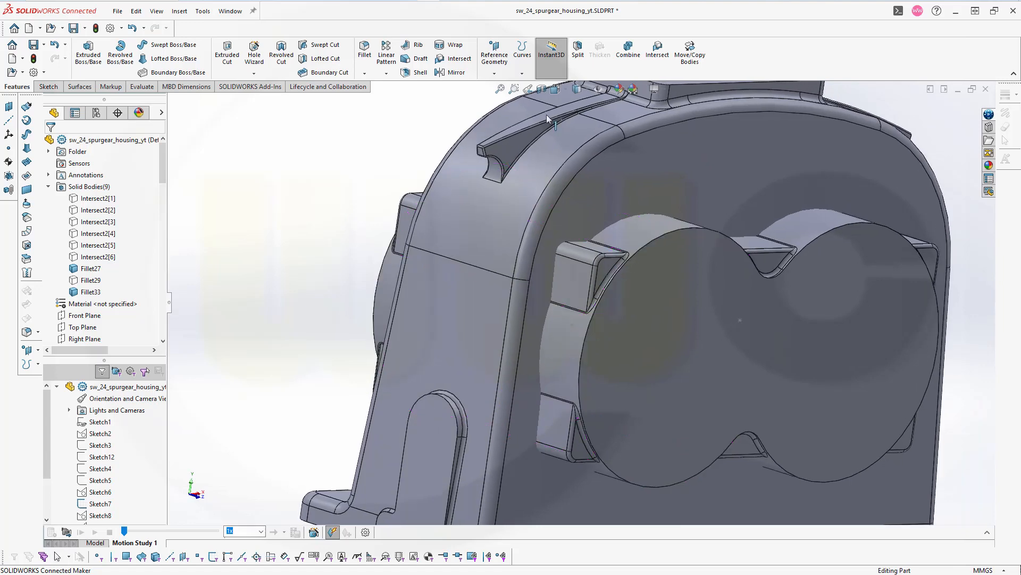
# Combine the main housing body with the twin-cylinder body using the Add operation
pyautogui.click(629, 52)
pyautogui.click(456, 245)
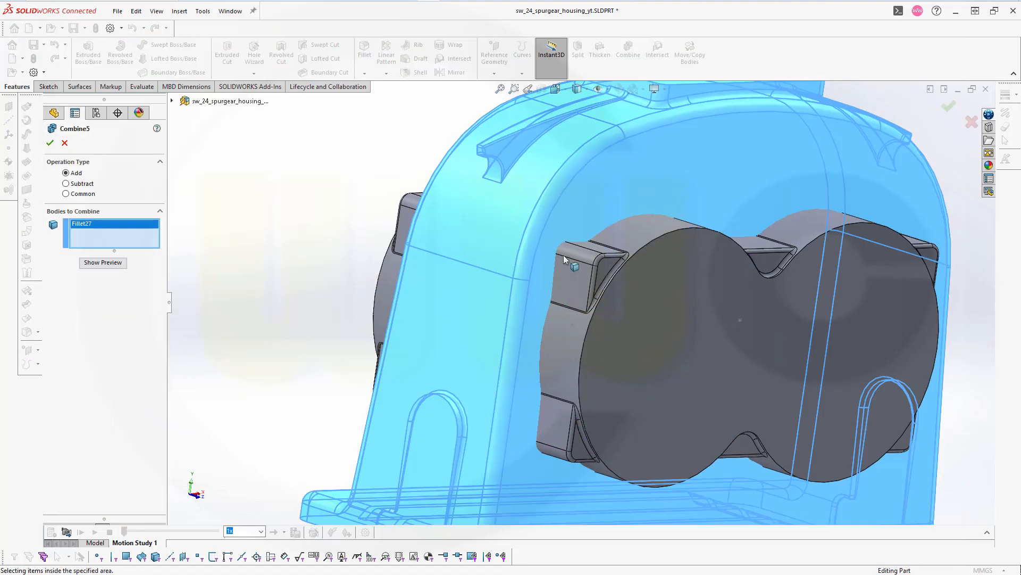
pyautogui.click(643, 296)
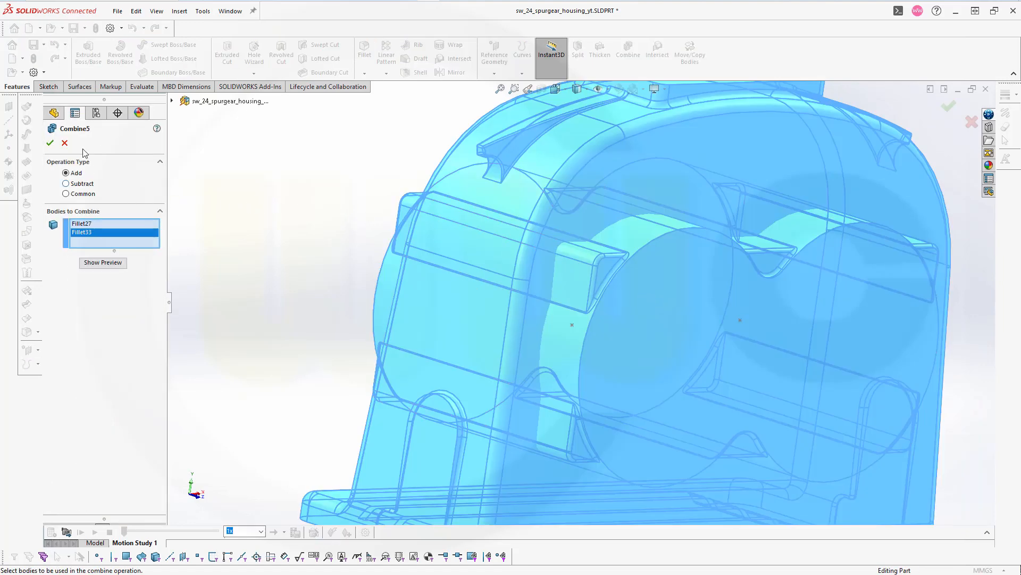
pyautogui.click(49, 144)
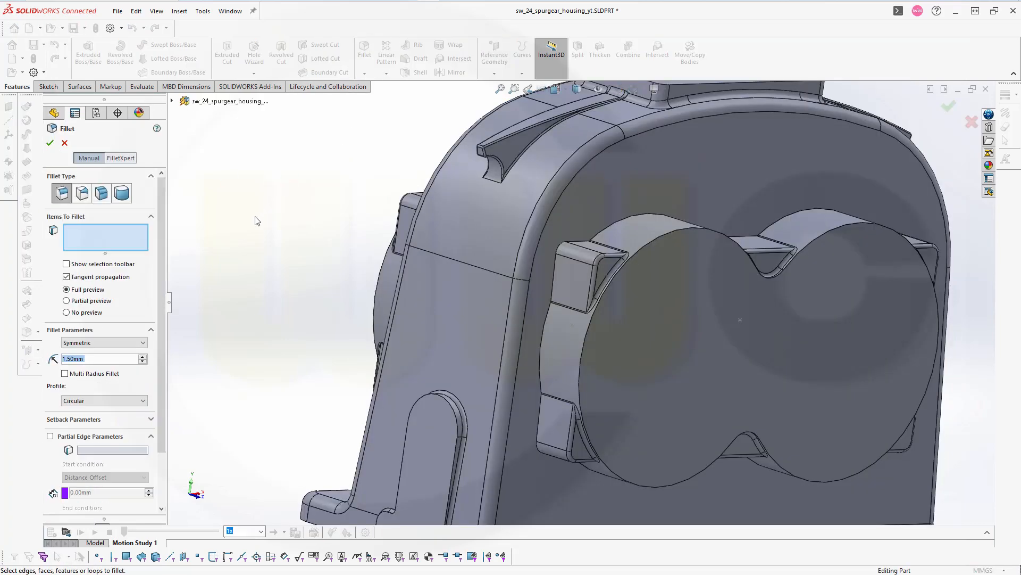
# Fillet the junction edges where the twin-cylinder body meets the housing, on both the front and rear sides, with a 5 mm radius
pyautogui.write('5')
pyautogui.press('Tab')
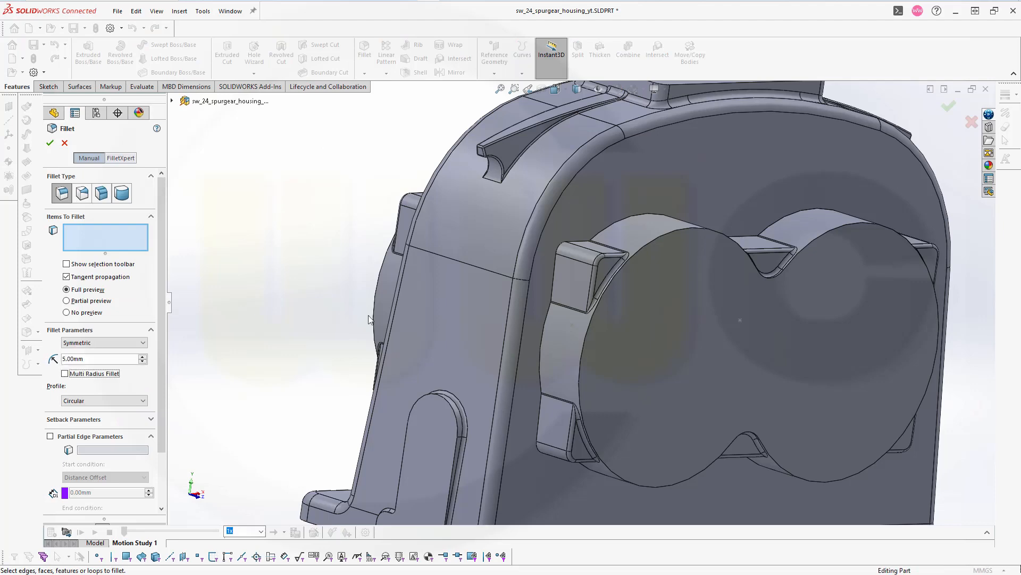
pyautogui.click(548, 314)
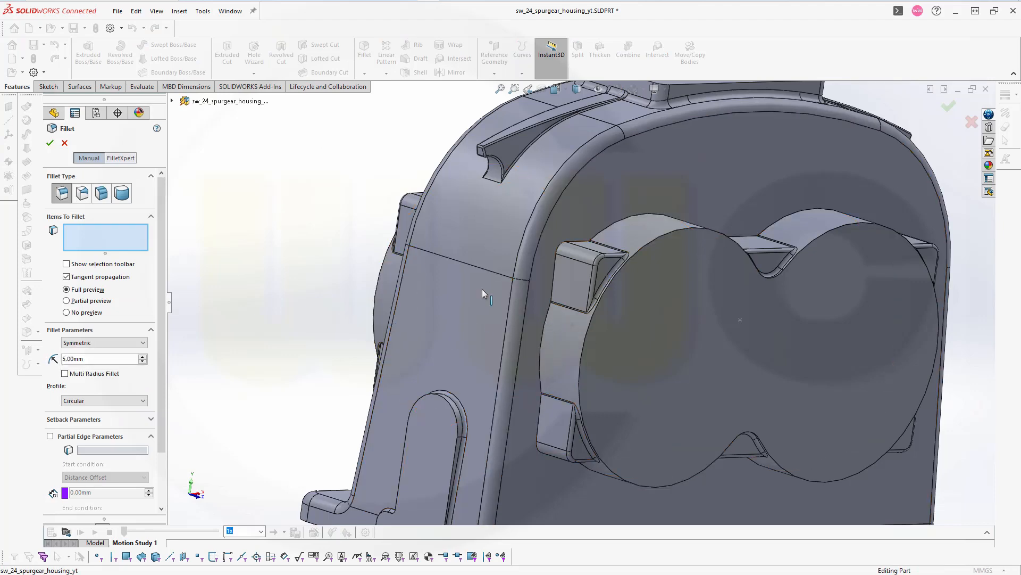
pyautogui.moveTo(309, 243); pyautogui.dragTo(378, 245, button='middle')
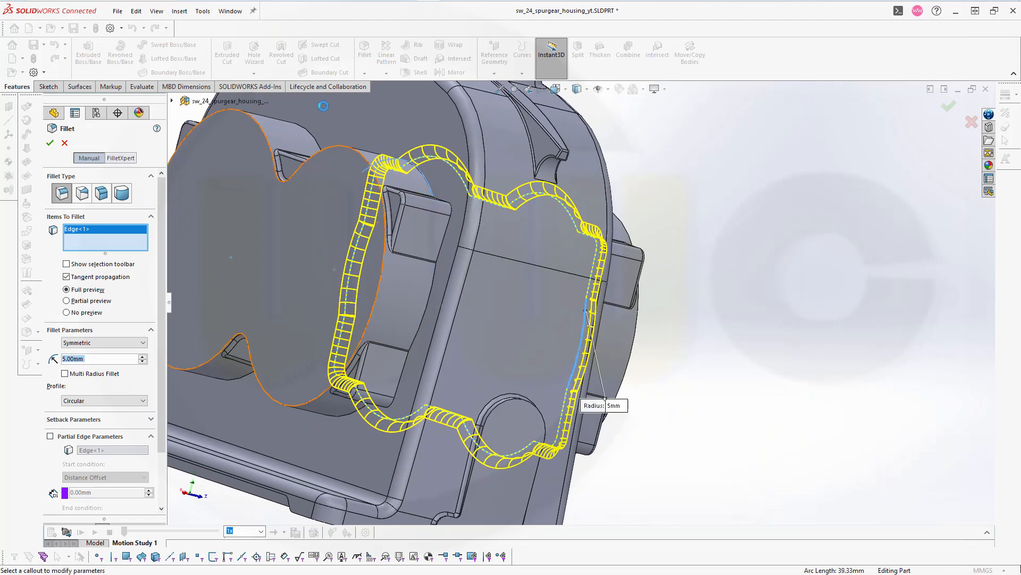
pyautogui.click(430, 190)
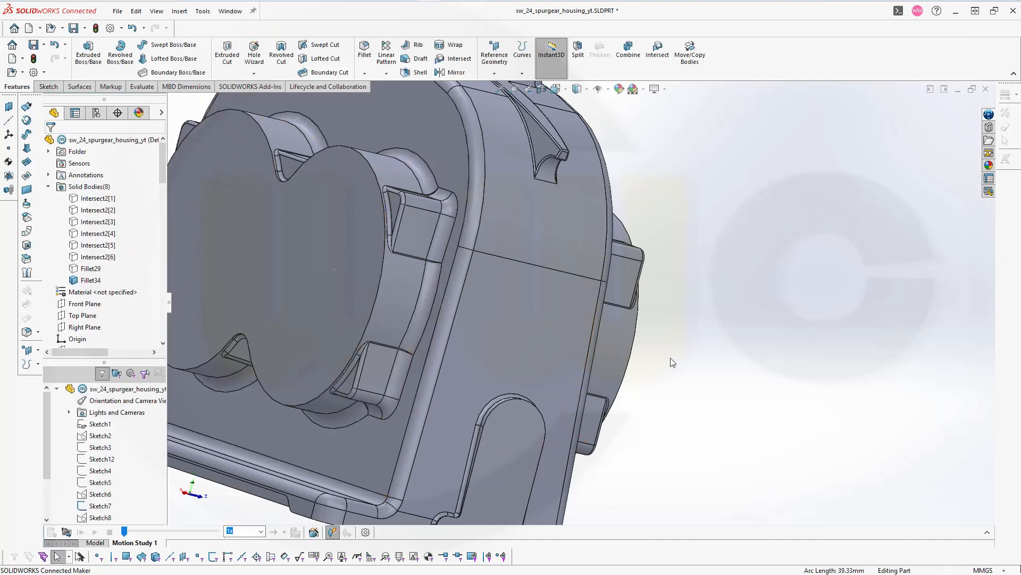
# Show the flange plate body and combine it with the housing using the Add operation
pyautogui.moveTo(670, 360); pyautogui.dragTo(622, 332, button='middle')
pyautogui.scroll(-1, 948, 353)
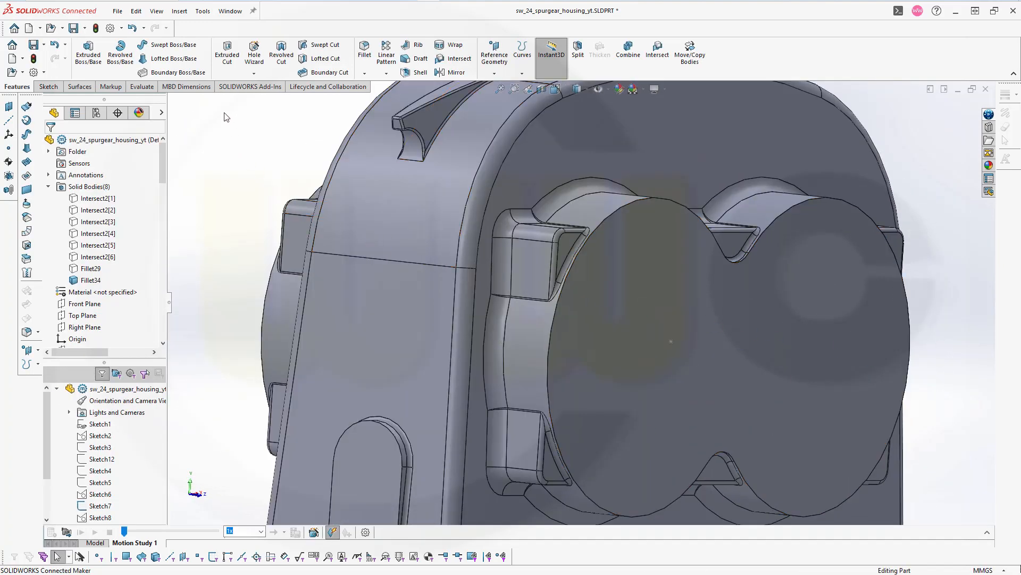
pyautogui.click(75, 273)
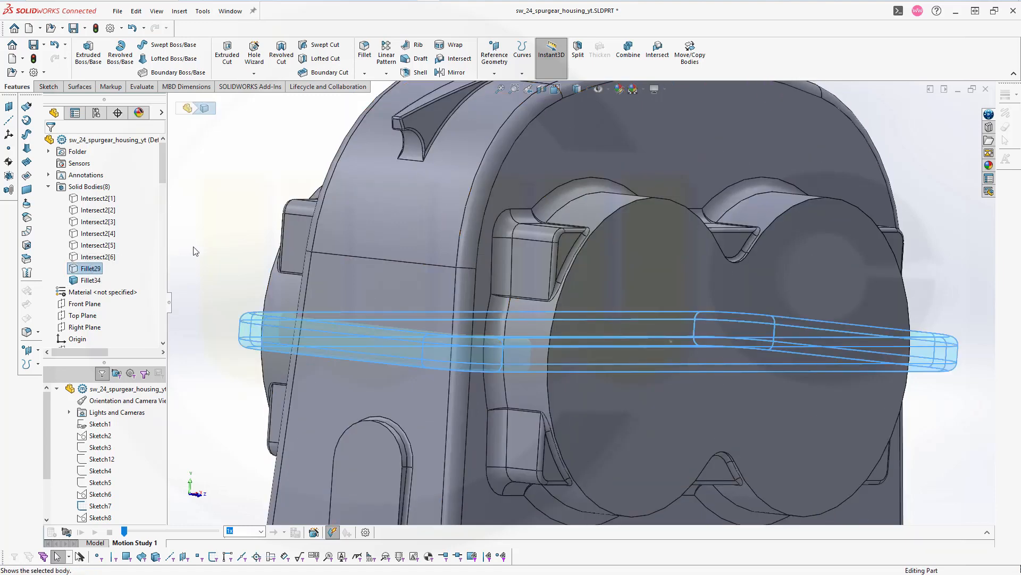
pyautogui.click(291, 203)
pyautogui.moveTo(290, 201); pyautogui.dragTo(270, 232, button='middle')
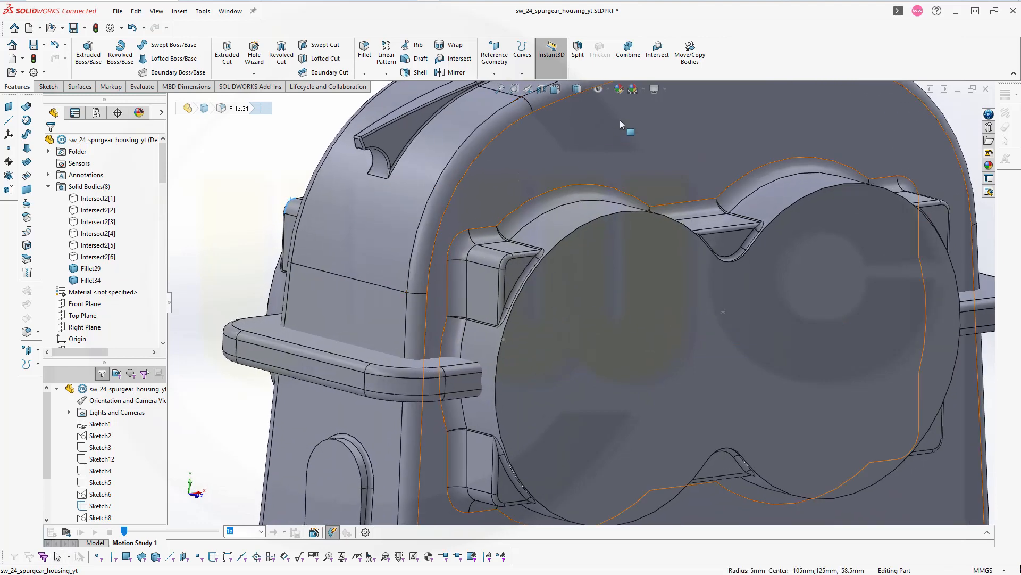
pyautogui.click(629, 53)
pyautogui.click(557, 154)
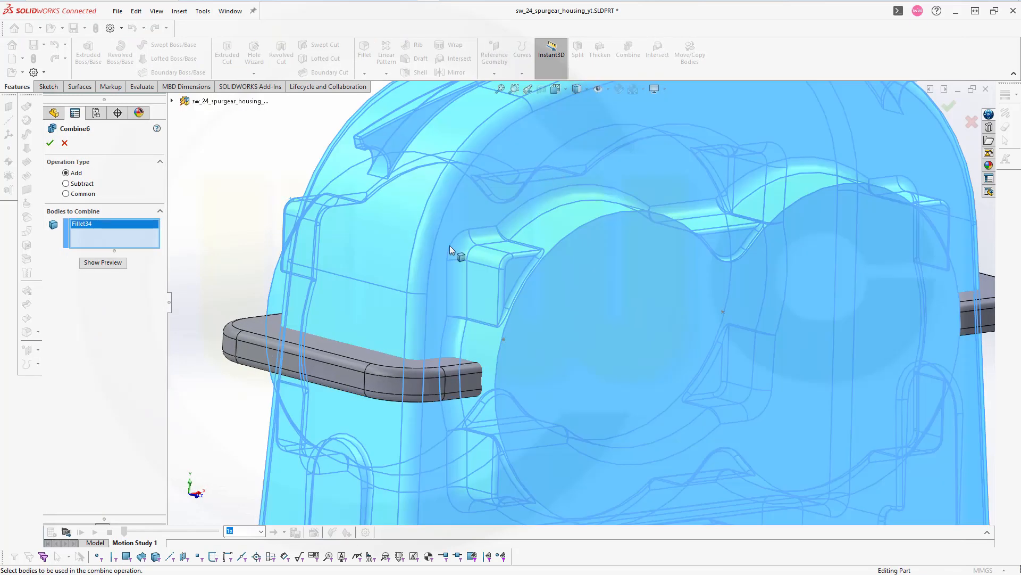
pyautogui.click(339, 372)
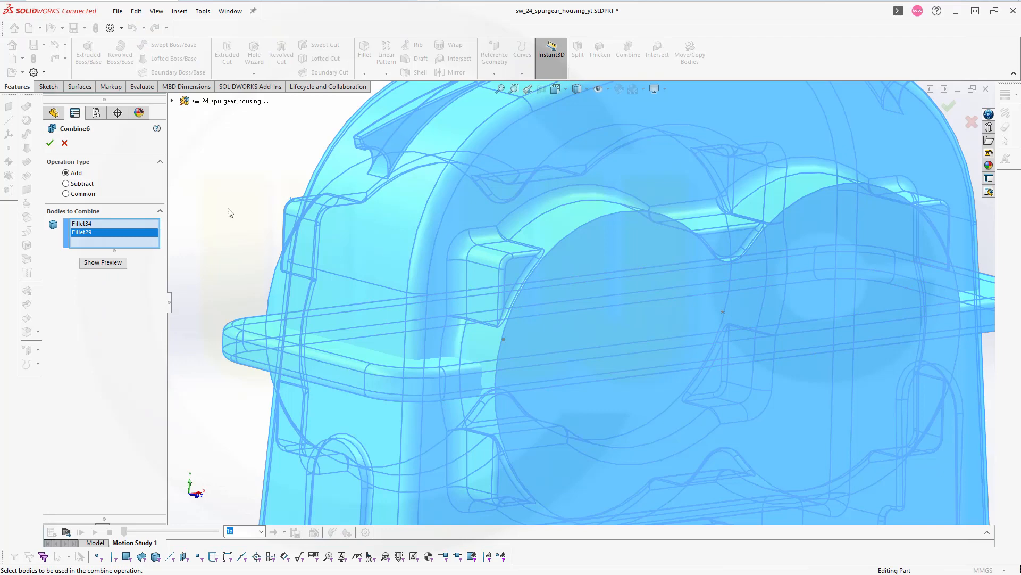
pyautogui.click(50, 143)
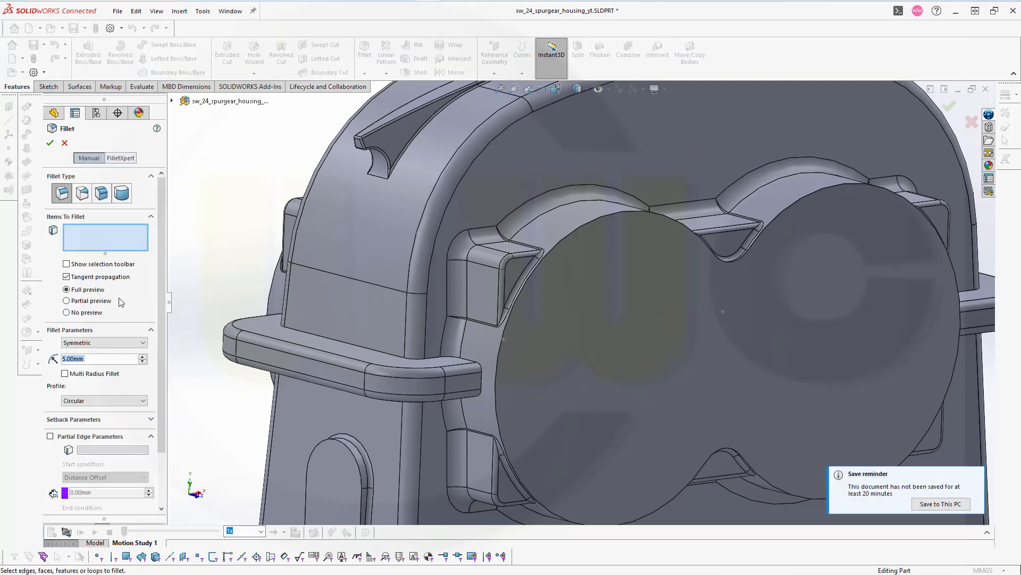
# Fillet the edges where the flange meets the housing, at both ends of the housing, with a 5 mm radius
pyautogui.click(323, 342)
pyautogui.moveTo(734, 301); pyautogui.dragTo(881, 345, button='middle')
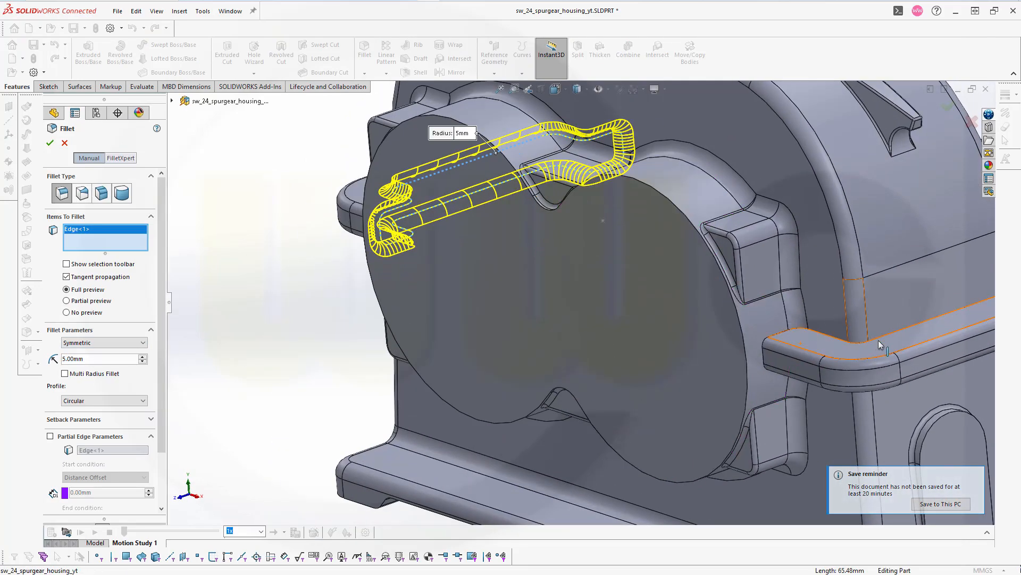
pyautogui.click(881, 344)
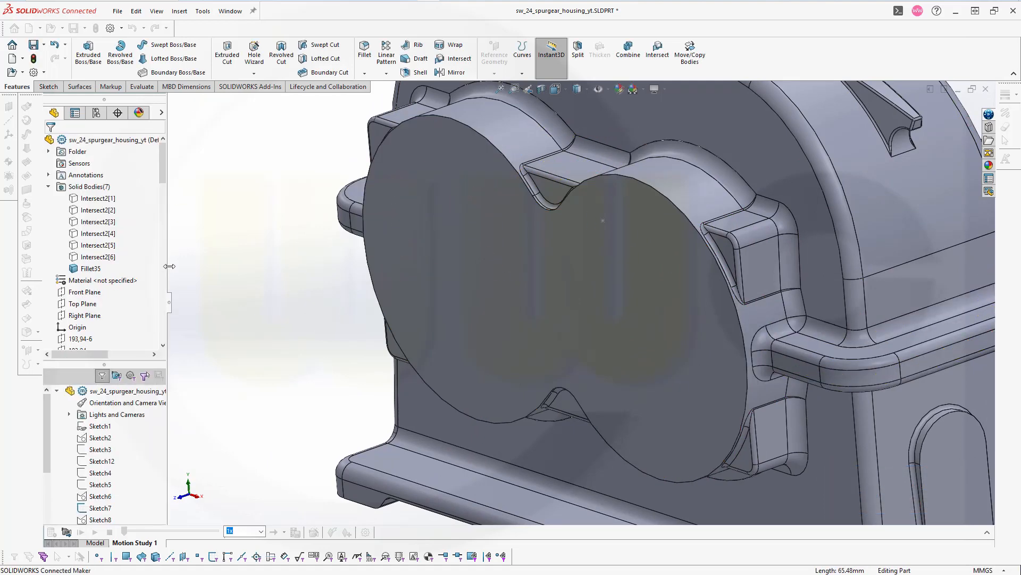
# Hide the combined housing body and show the six thin rib plate bodies, Intersect2[1] through Intersect2[6]
pyautogui.moveTo(272, 299); pyautogui.dragTo(325, 267, button='middle')
pyautogui.scroll(3, 325, 267)
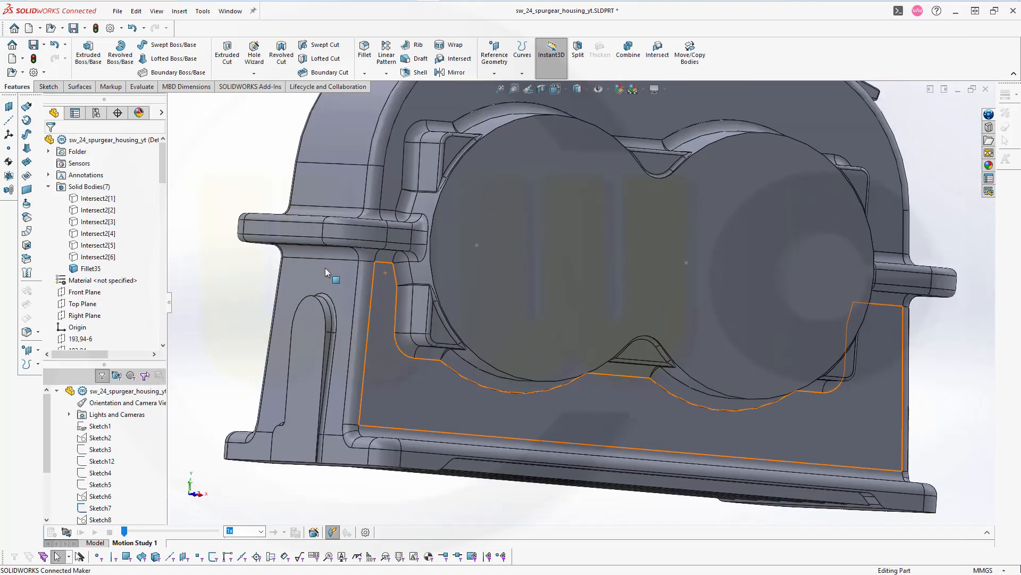
pyautogui.click(89, 269)
pyautogui.click(87, 252)
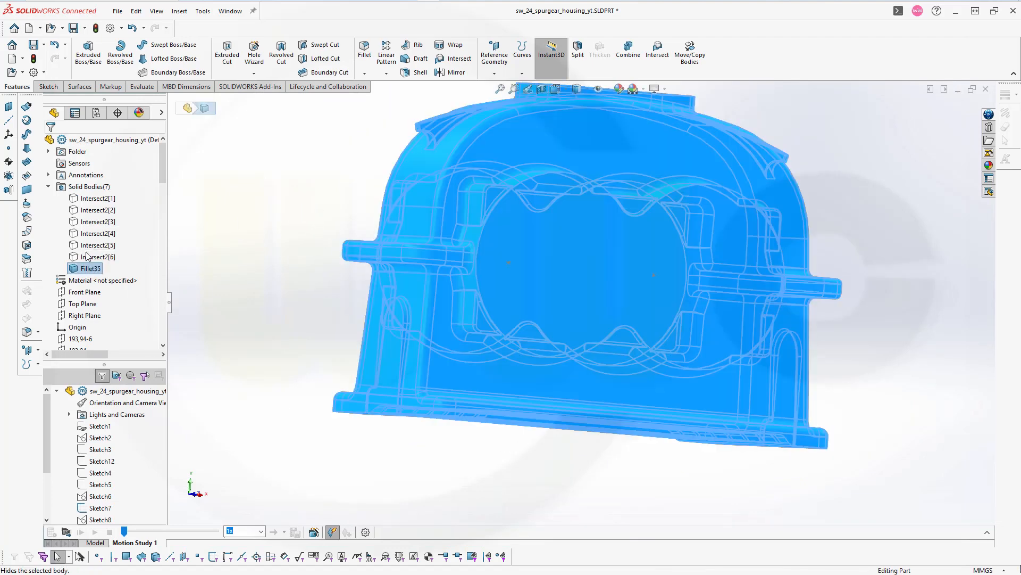
pyautogui.click(98, 198)
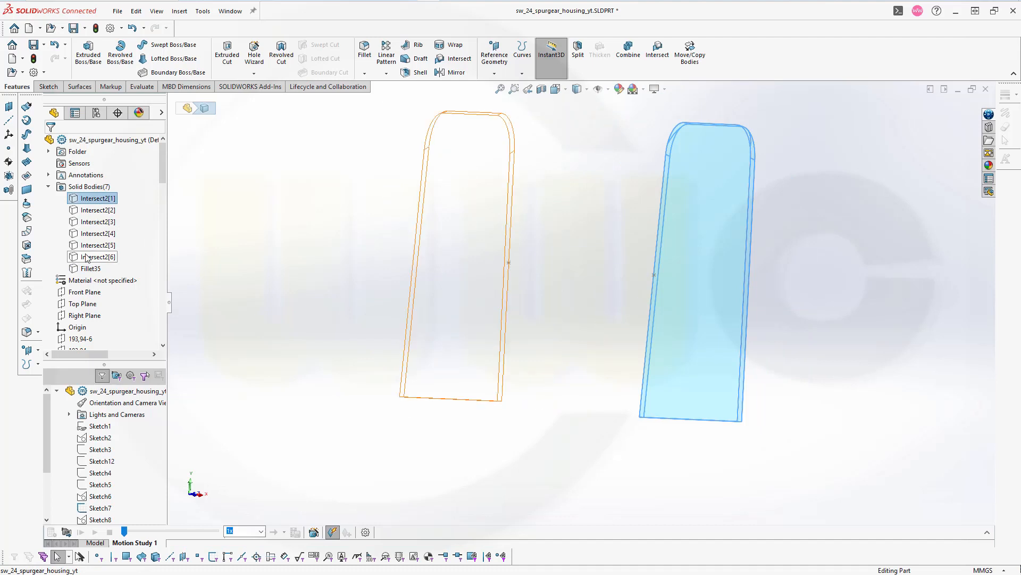
pyautogui.keyDown('shift'); pyautogui.click(87, 256); pyautogui.keyUp('shift')
pyautogui.click(96, 238)
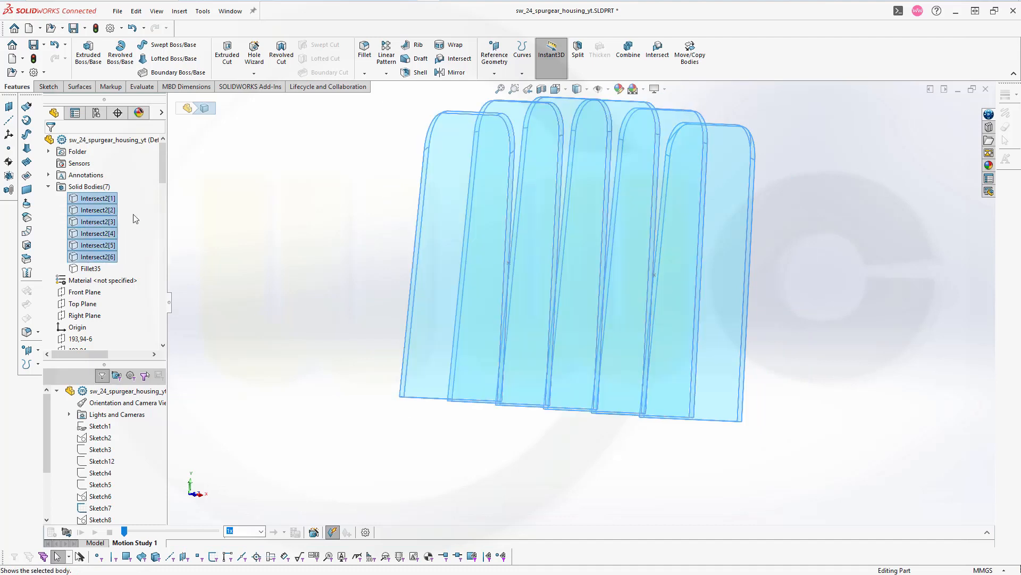
pyautogui.click(269, 182)
# Fillet both outer edge chains of the leftmost rib plate, along its sides and rounded top, with a 1 mm radius
pyautogui.moveTo(269, 183); pyautogui.dragTo(300, 207, button='middle')
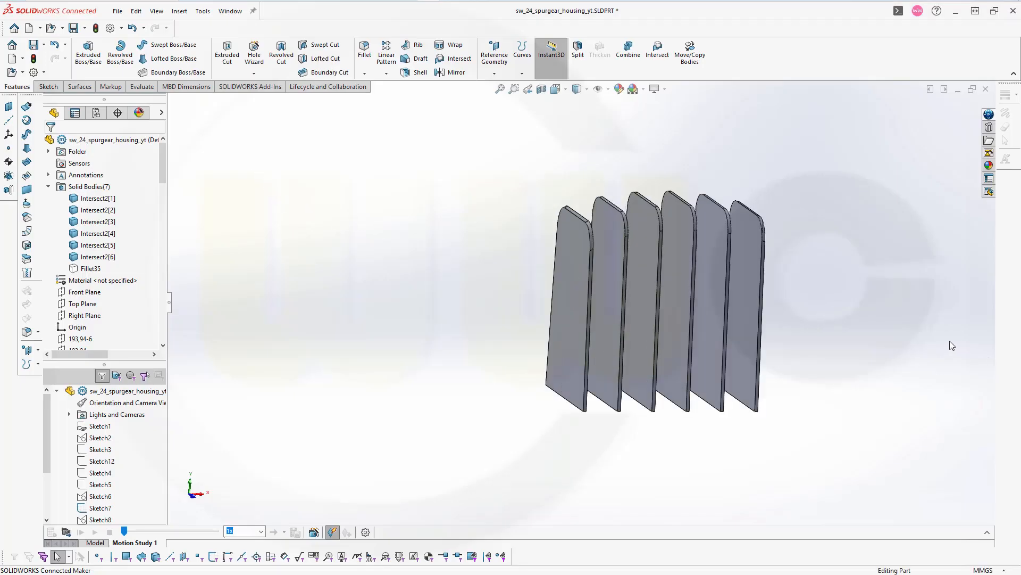
pyautogui.scroll(-2, 950, 341)
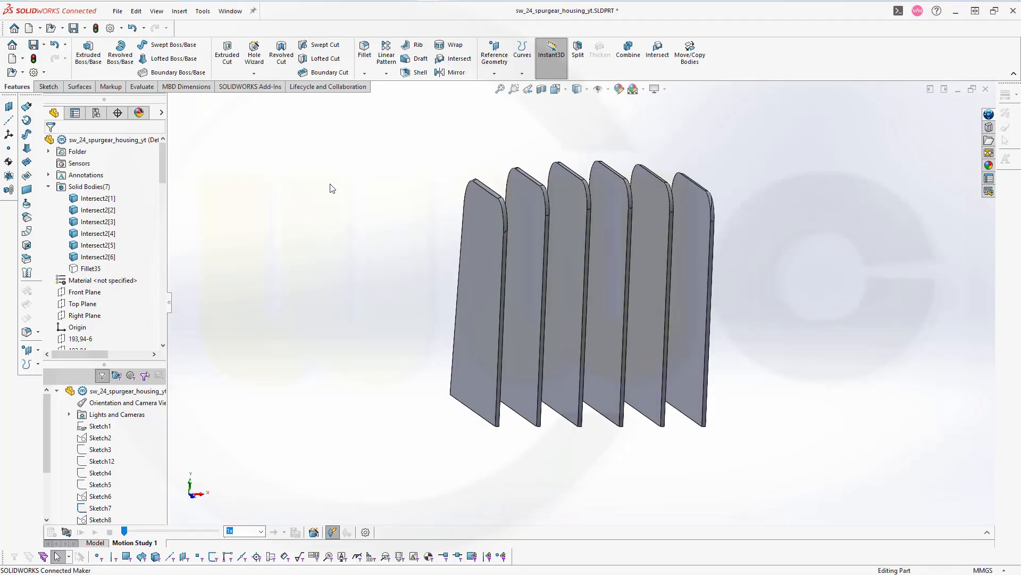
pyautogui.click(364, 52)
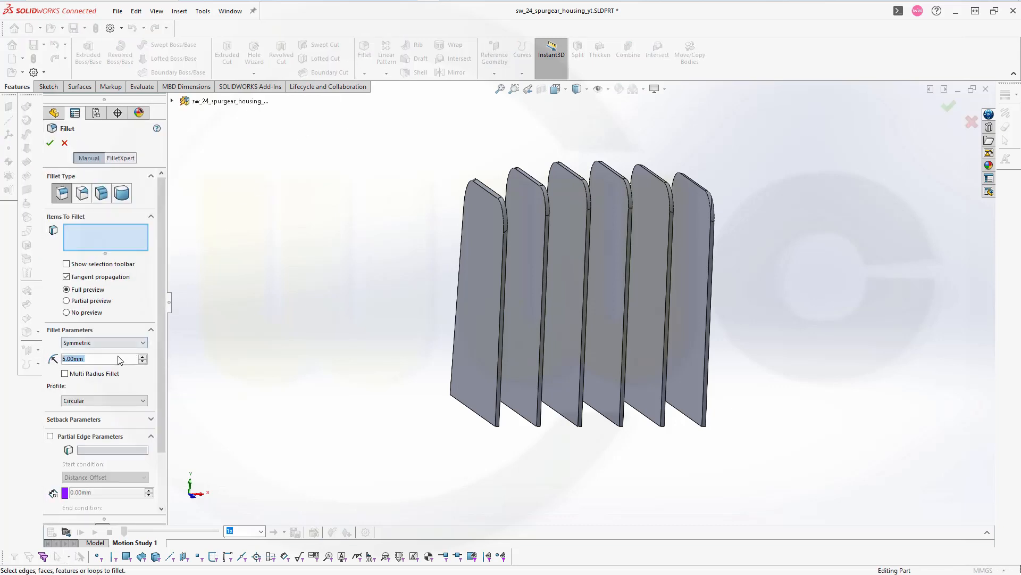
pyautogui.write('1')
pyautogui.press('Return')
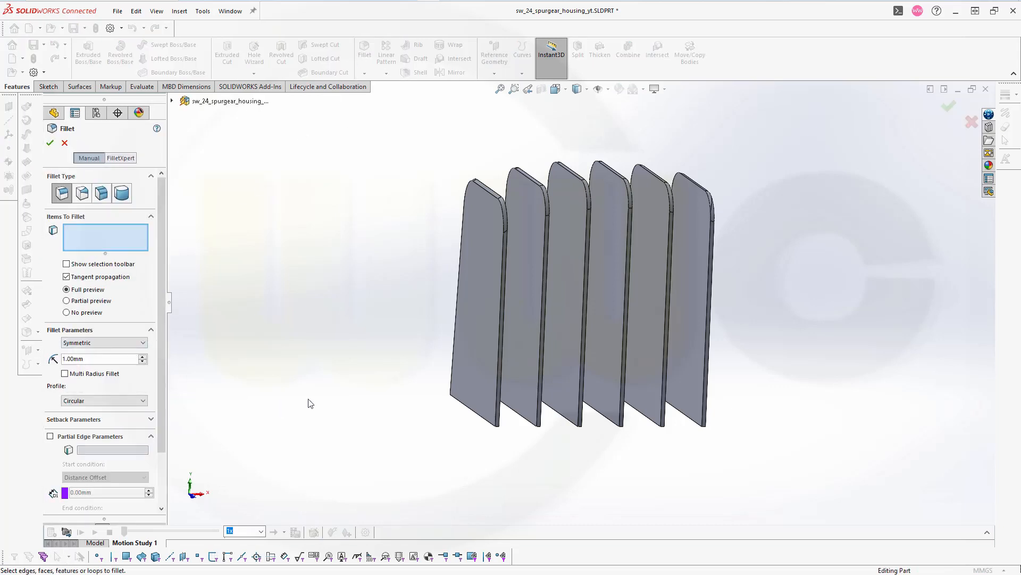
pyautogui.click(499, 318)
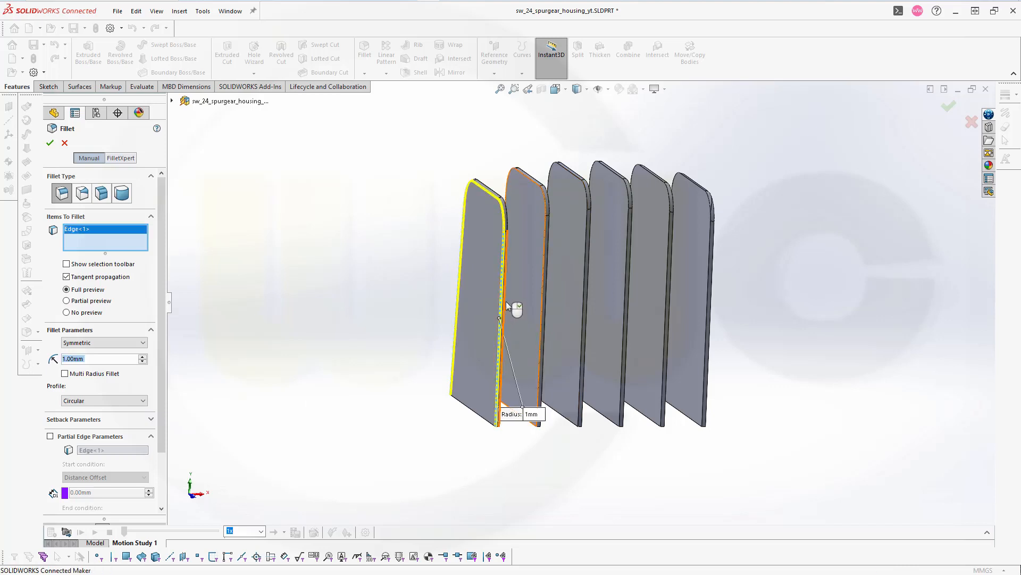
pyautogui.click(507, 303)
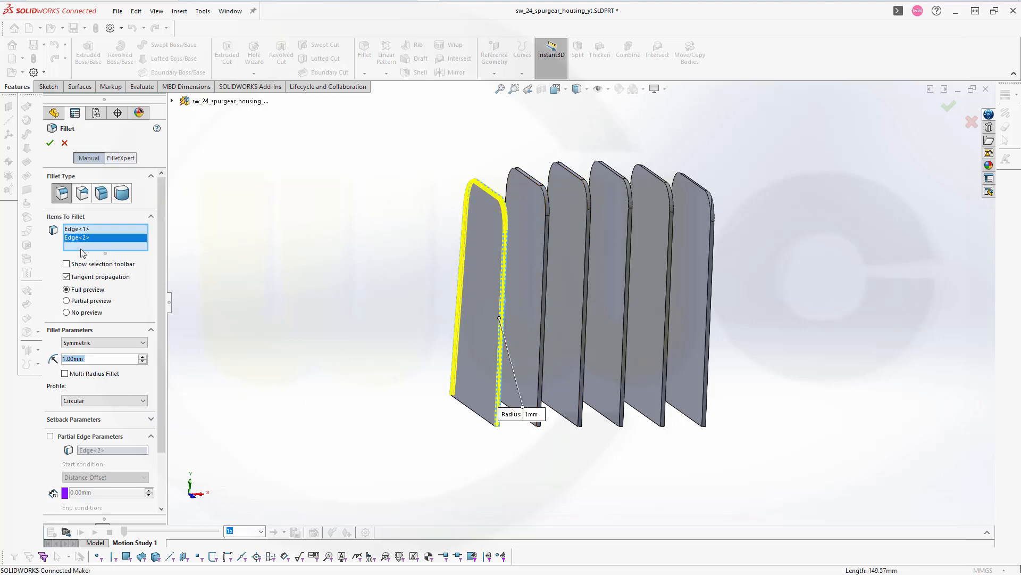
pyautogui.click(50, 143)
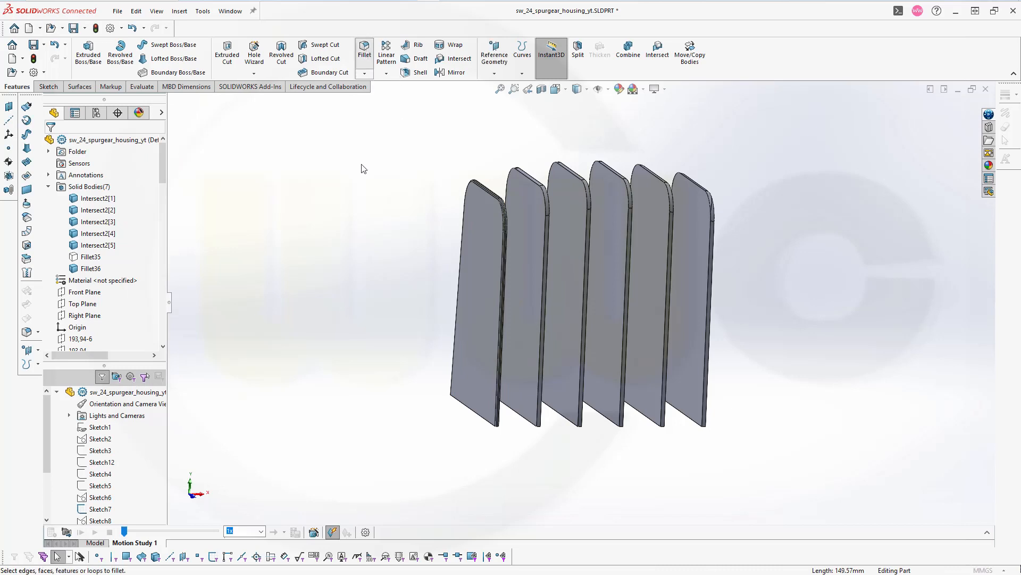
# Fillet both outer edge chains of the second rib plate from the left with a 1 mm radius
pyautogui.press('Return')
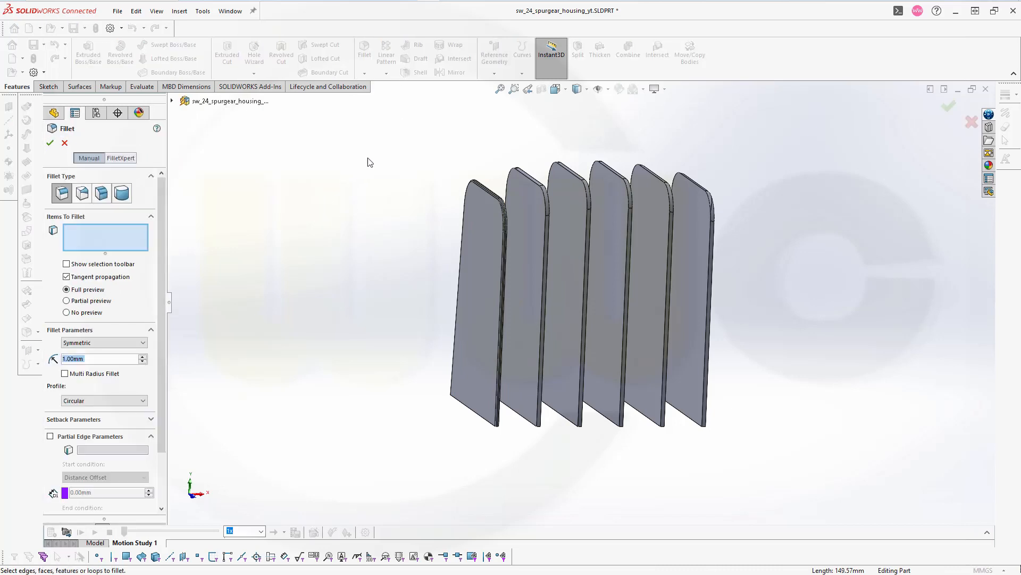
pyautogui.click(543, 201)
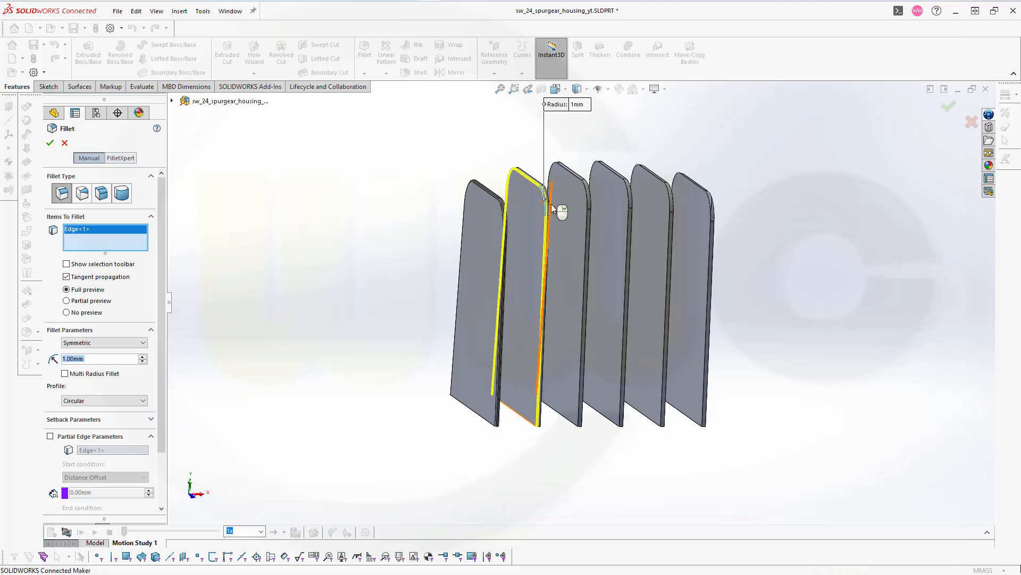
pyautogui.click(548, 203)
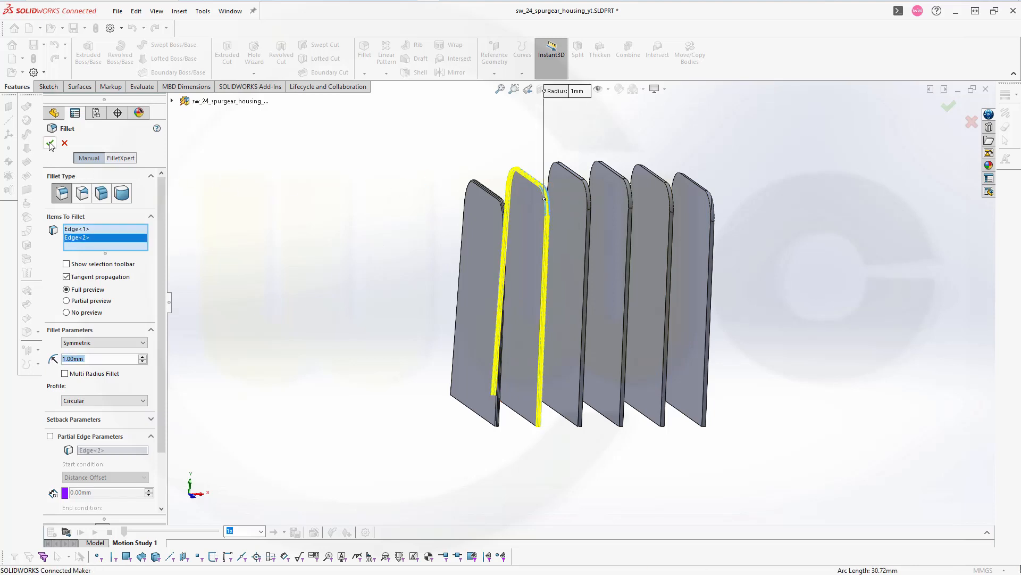
pyautogui.press('Return')
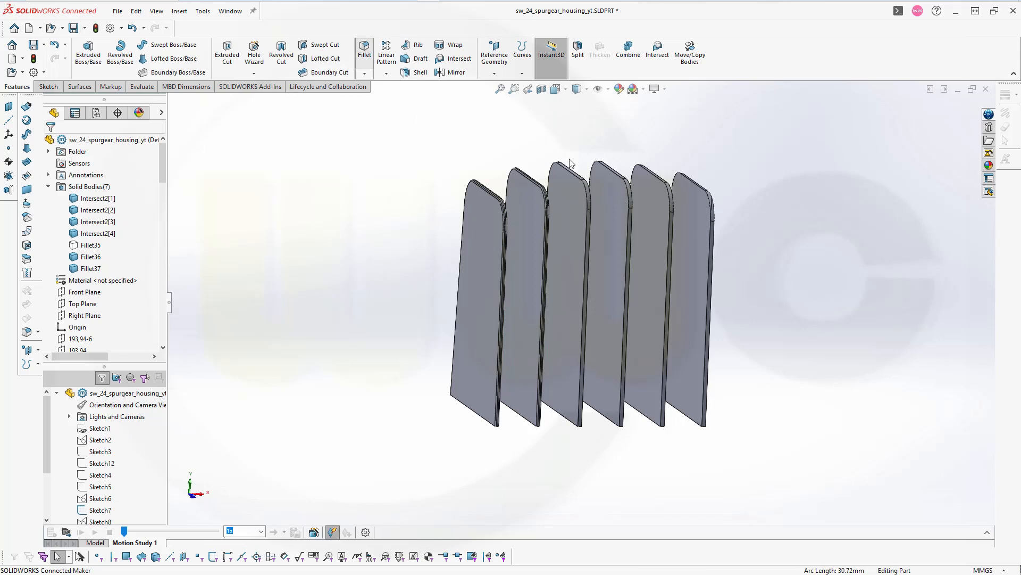
# Fillet both outer edge chains of the third rib plate from the left with a 1 mm radius
pyautogui.press('Return')
pyautogui.click(587, 197)
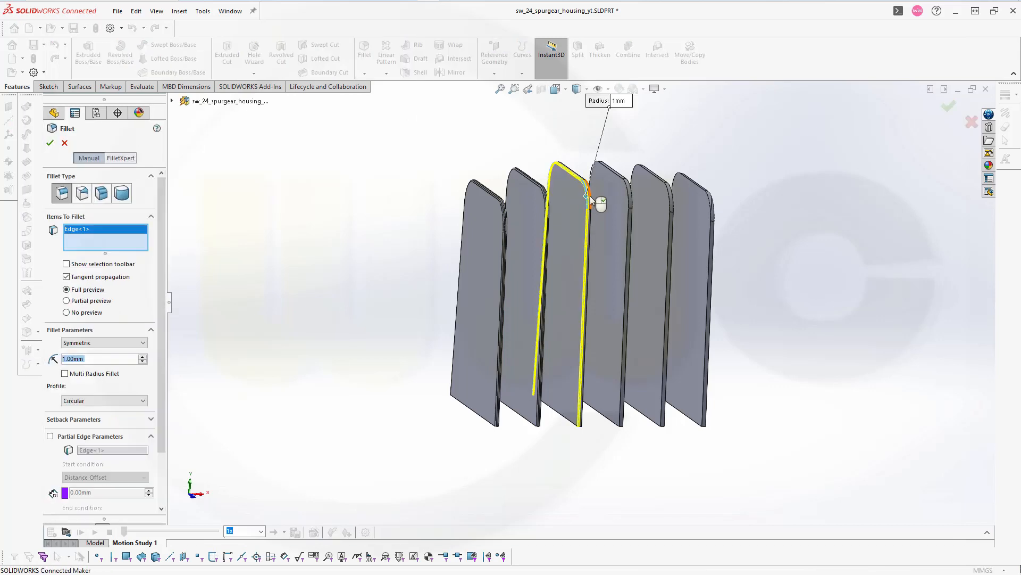
pyautogui.click(592, 200)
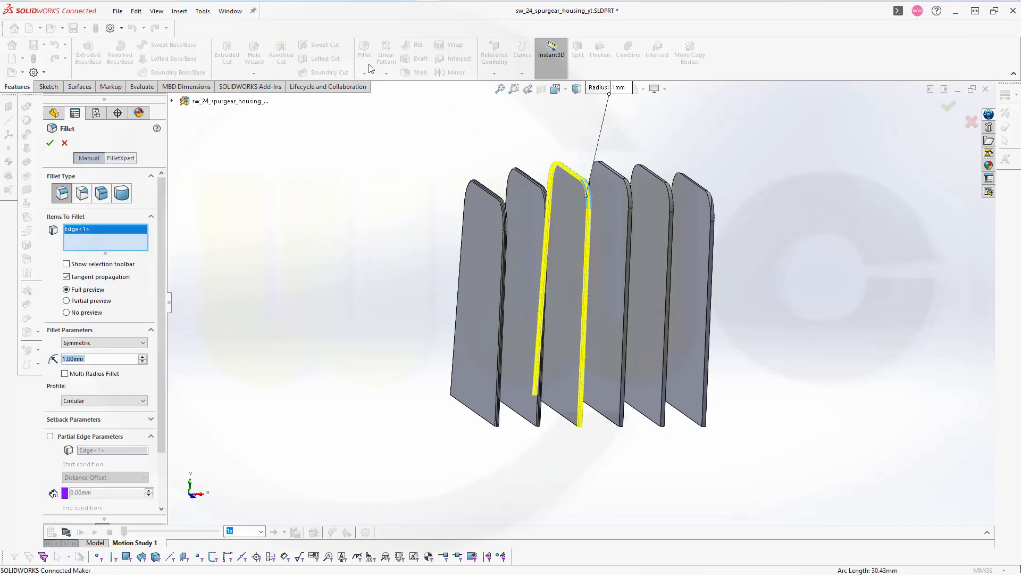
pyautogui.click(48, 144)
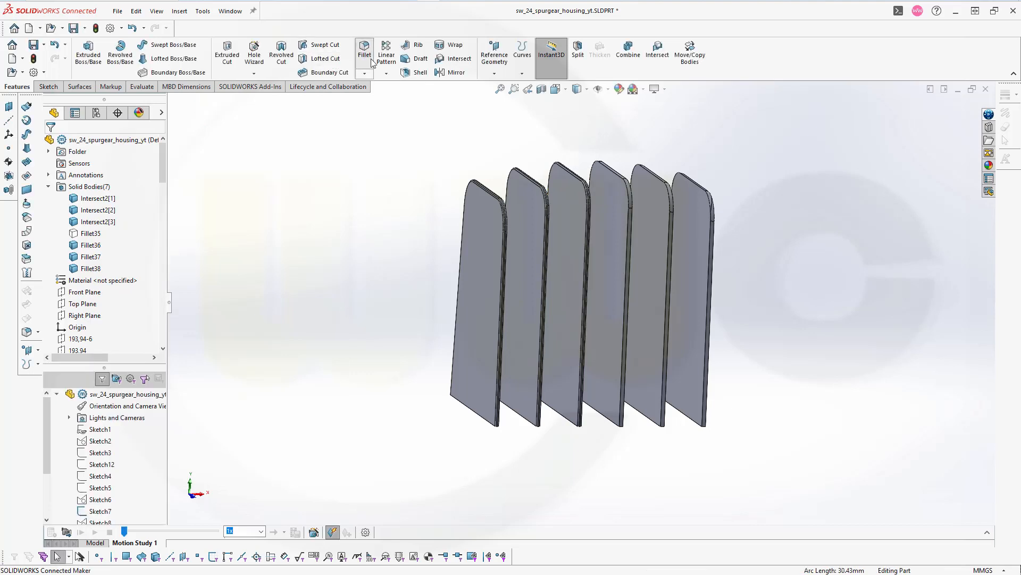
# Fillet both outer edge chains of the fourth rib plate from the left with a 1 mm radius
pyautogui.press('Return')
pyautogui.click(627, 247)
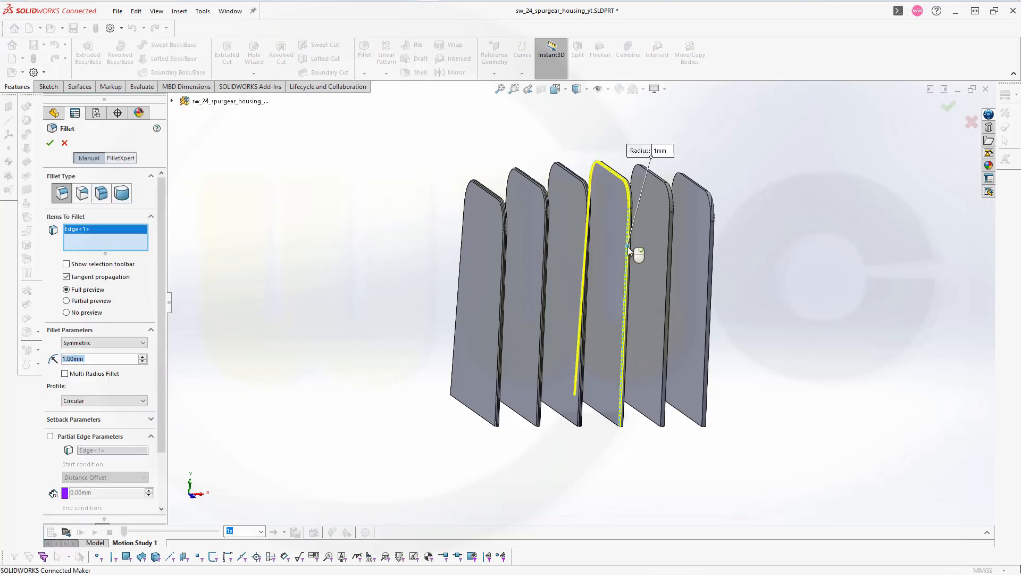
pyautogui.click(632, 250)
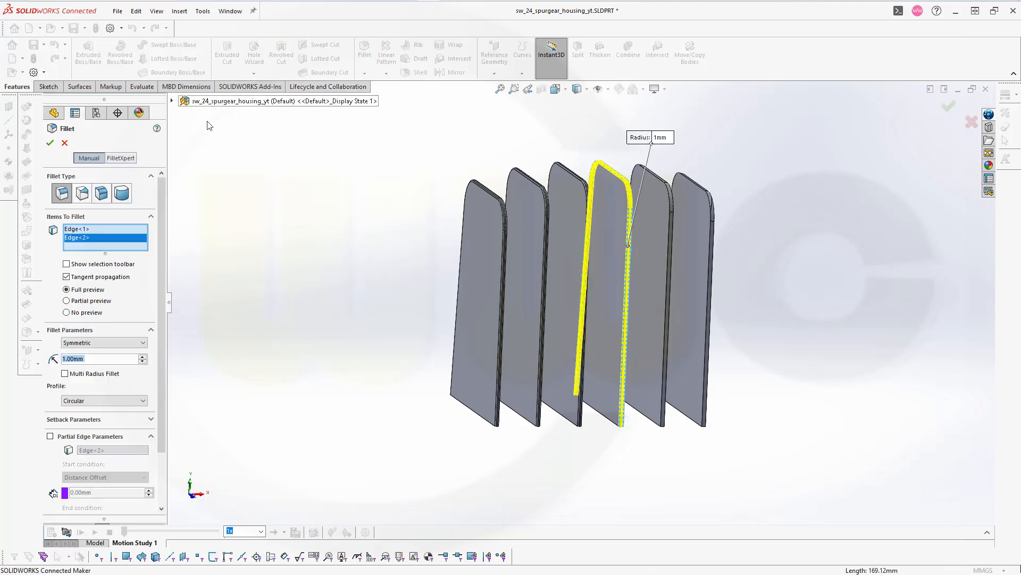
pyautogui.press('Return')
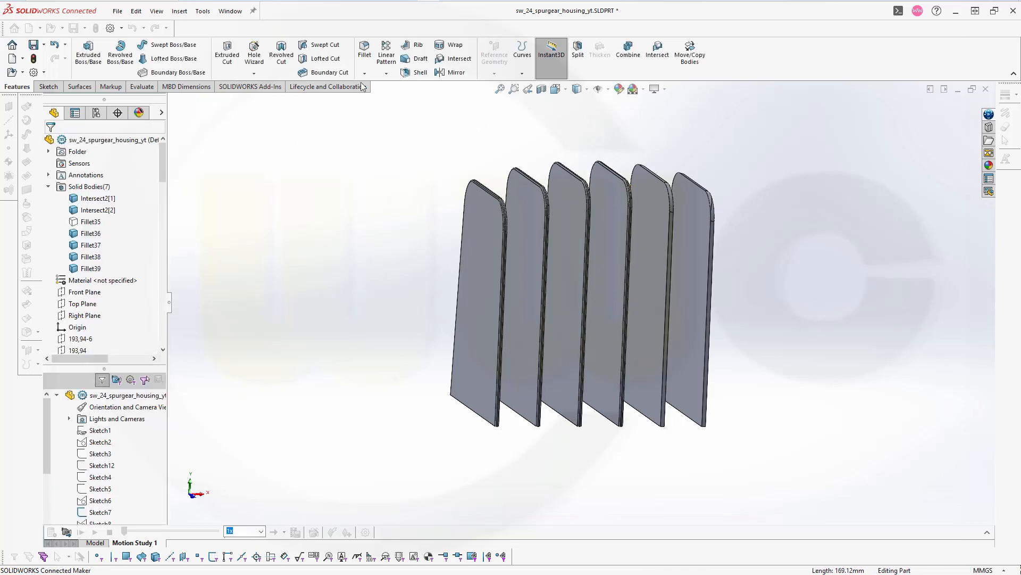
# Fillet both outer edge chains of the fifth rib plate from the left with a 1 mm radius
pyautogui.press('Return')
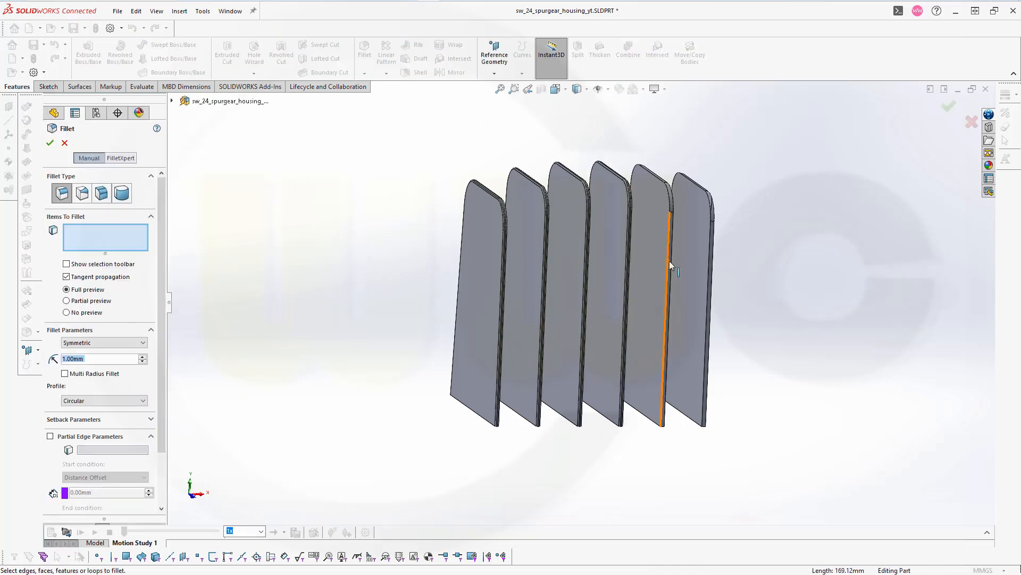
pyautogui.click(669, 260)
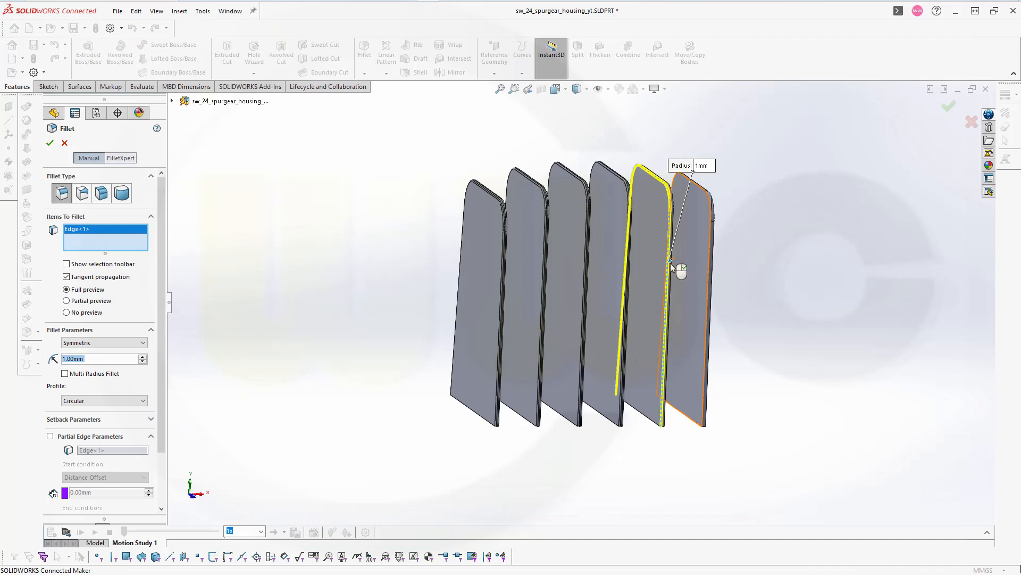
pyautogui.click(667, 222)
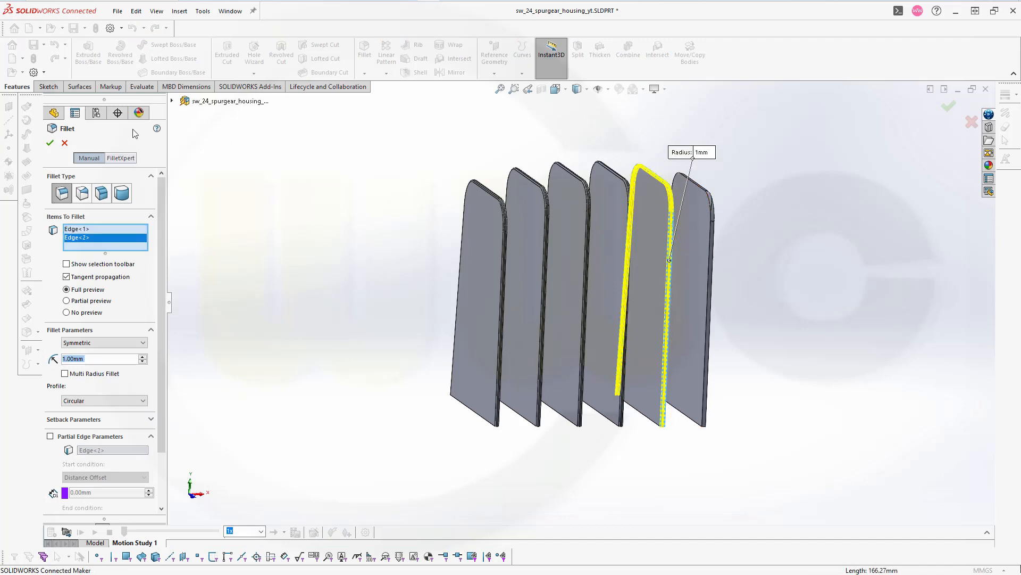
pyautogui.click(50, 143)
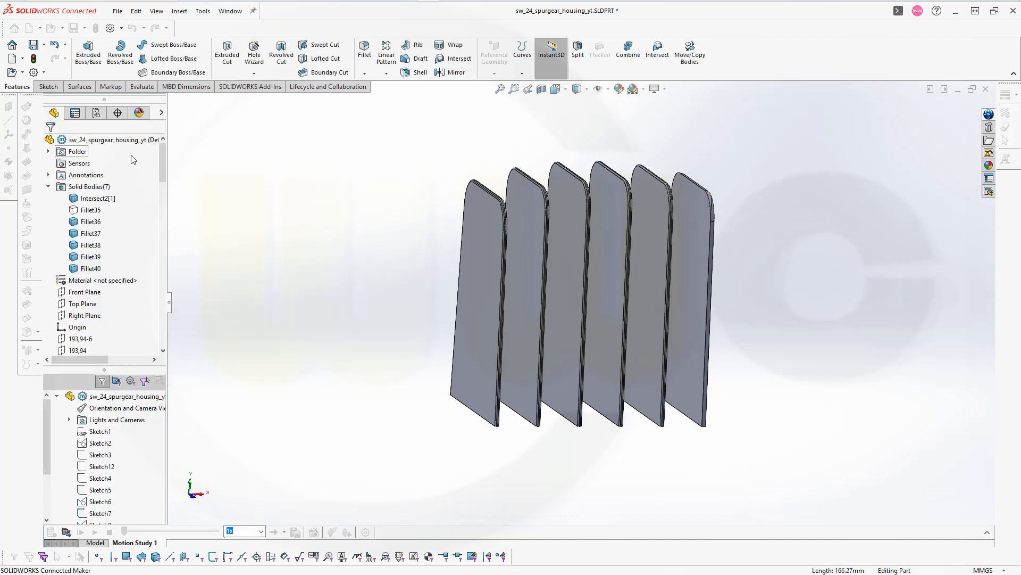
# Fillet both outer edge chains of the rightmost rib plate with a 1 mm radius, leaving its flat face out of the selection
pyautogui.click(365, 56)
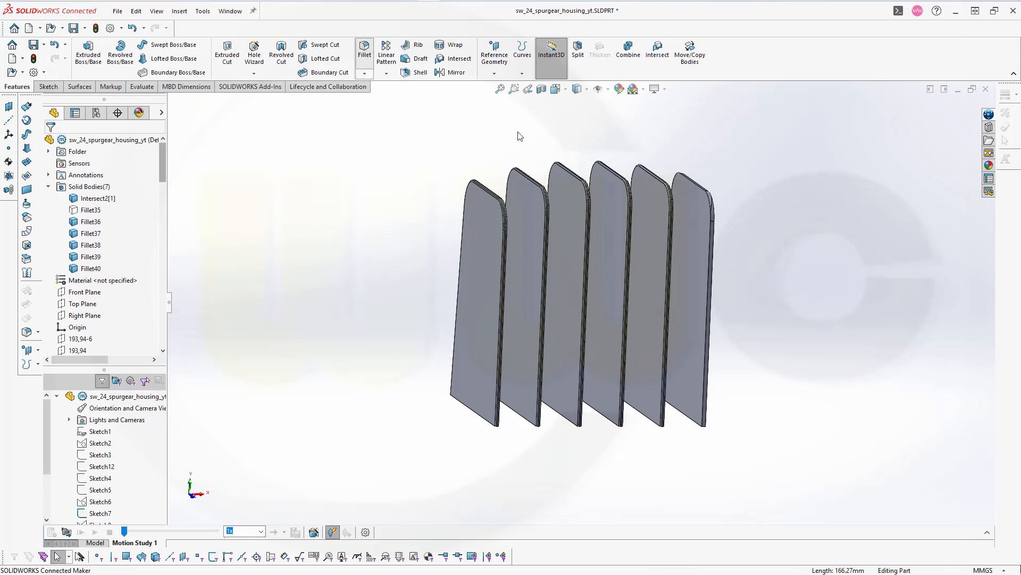
pyautogui.click(705, 314)
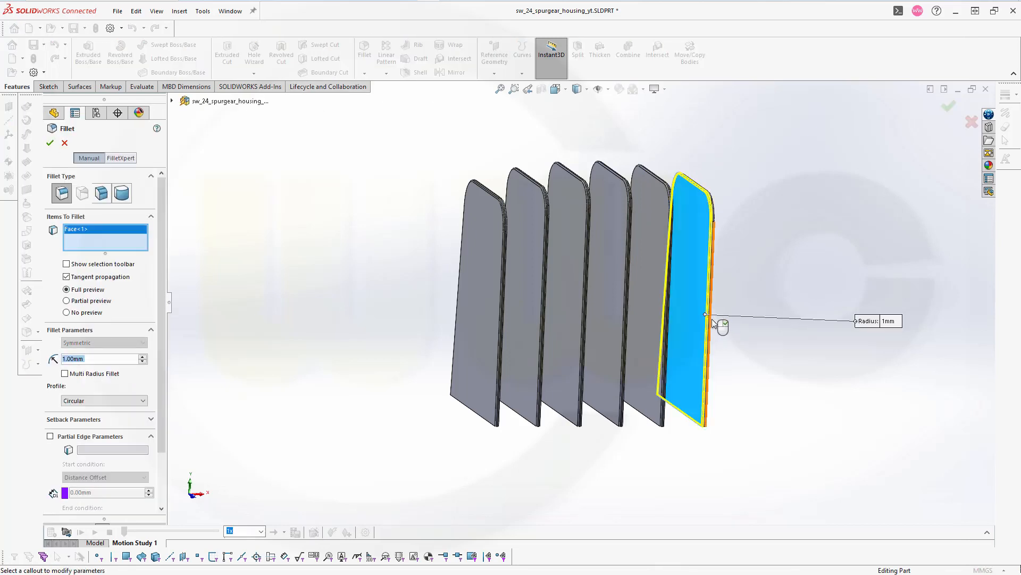
pyautogui.click(713, 314)
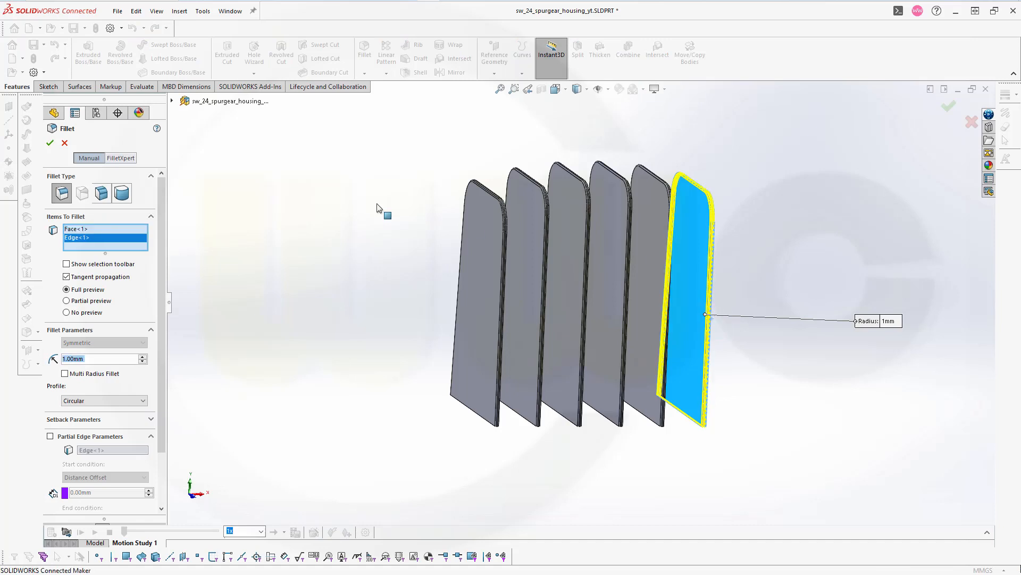
pyautogui.rightClick(87, 228)
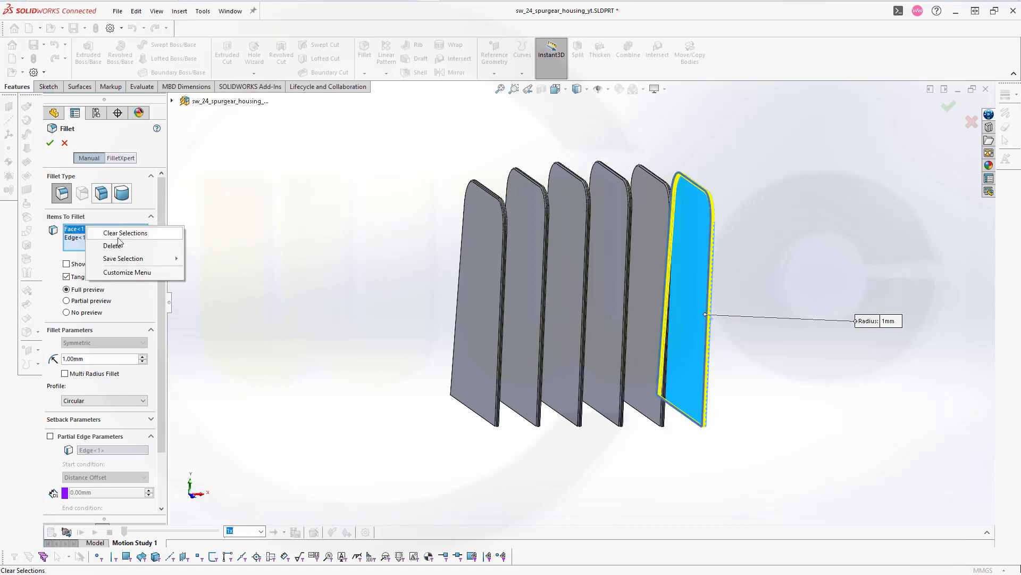
pyautogui.click(116, 245)
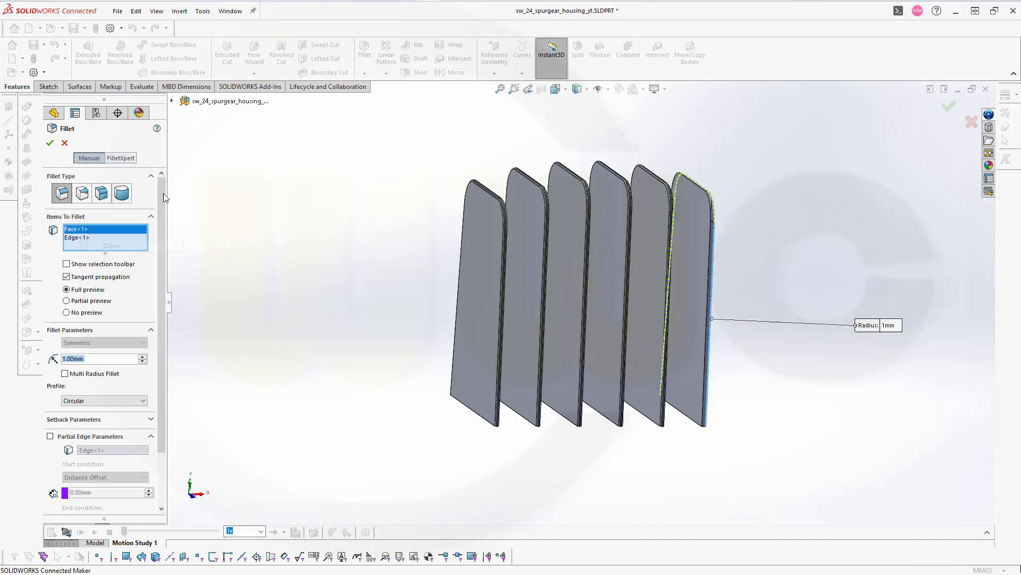
pyautogui.click(708, 313)
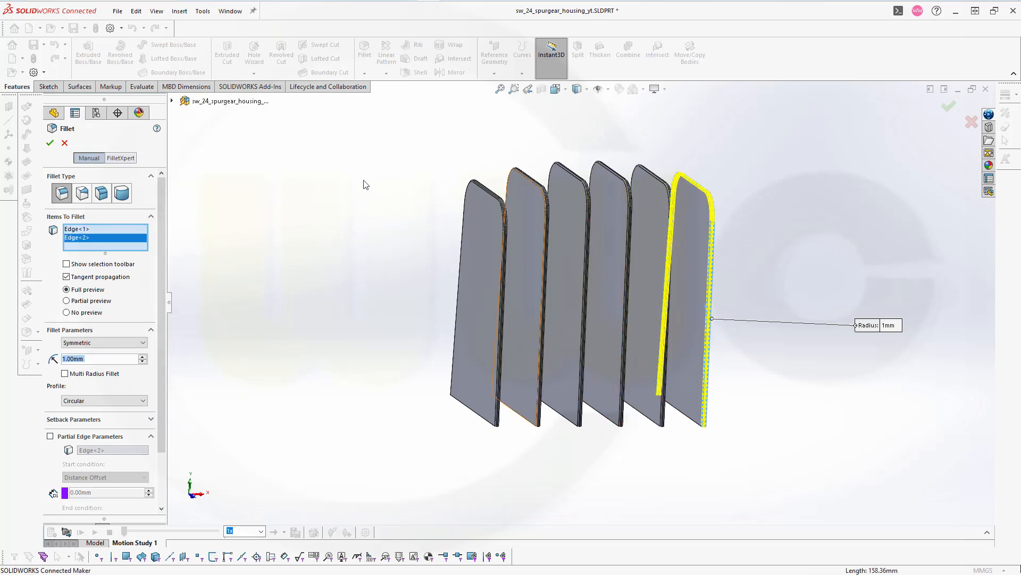
pyautogui.click(50, 143)
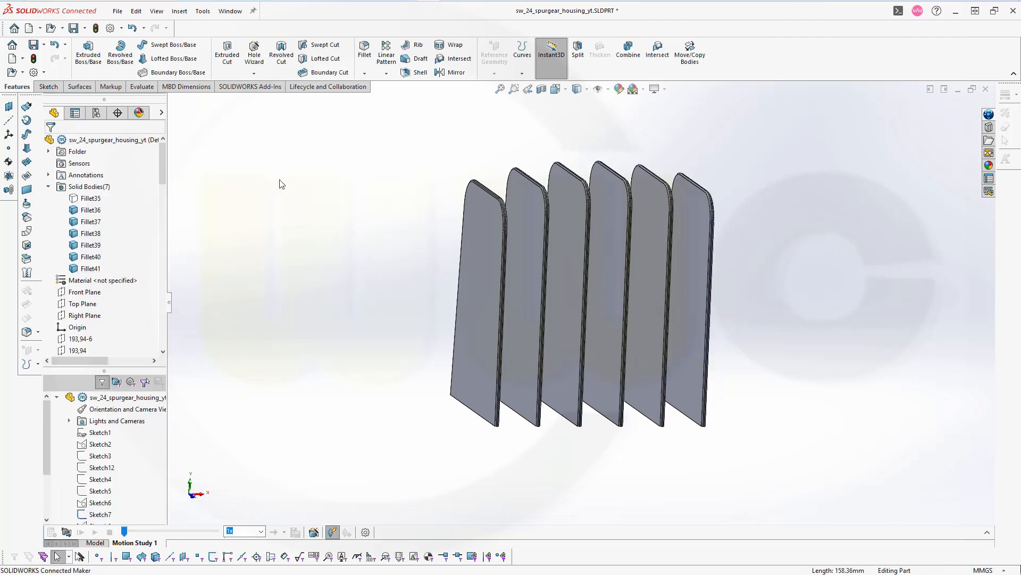
# Show the hidden housing body Fillet35 together with the six rib plates
pyautogui.click(85, 199)
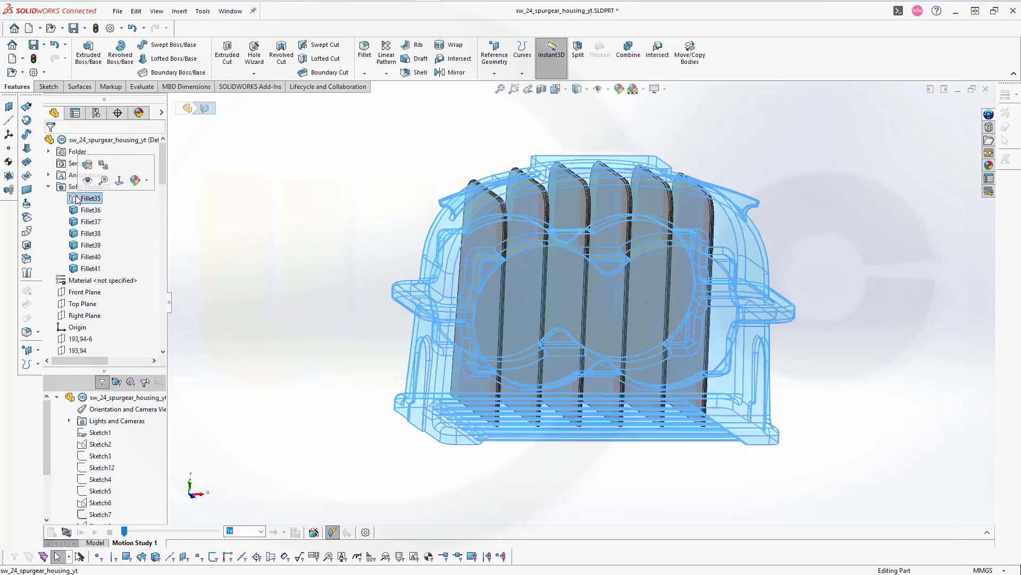
pyautogui.click(88, 182)
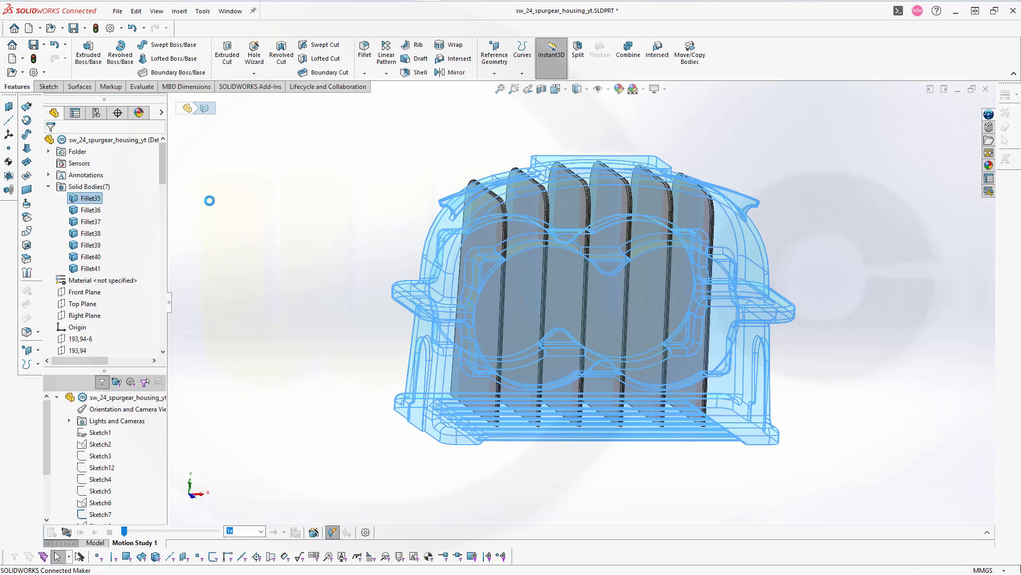
pyautogui.moveTo(315, 207); pyautogui.dragTo(335, 239, button='middle')
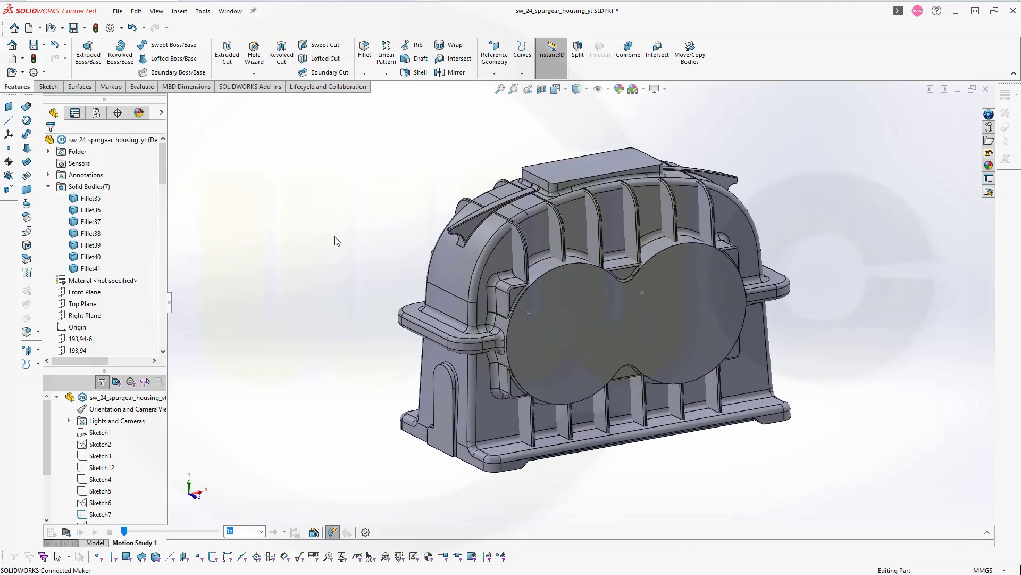
# Combine the housing body and the six rib plates, Fillet35 through Fillet41, into one body with the Add operation
pyautogui.click(628, 53)
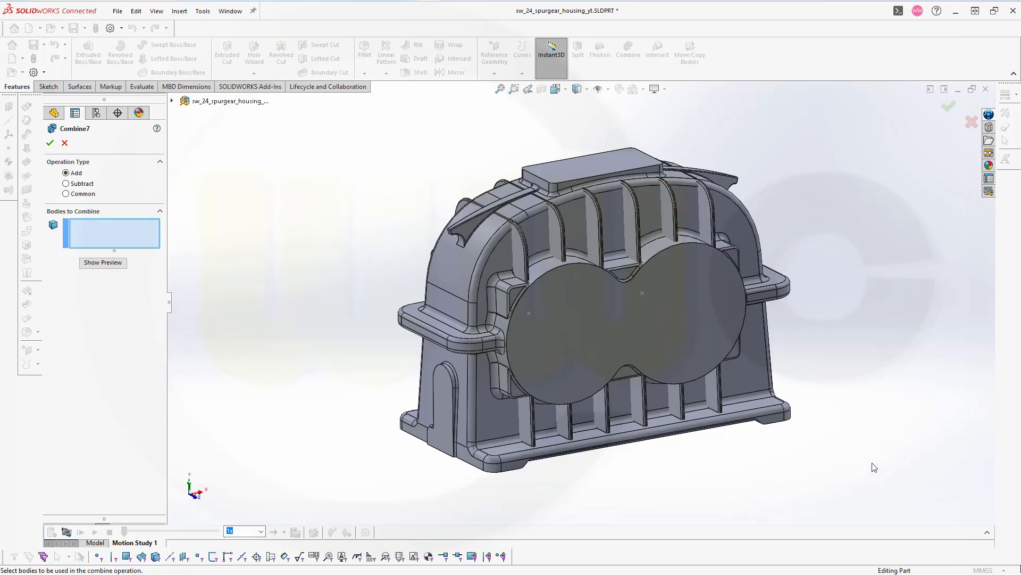
pyautogui.hotkey('ctrl', 'a')
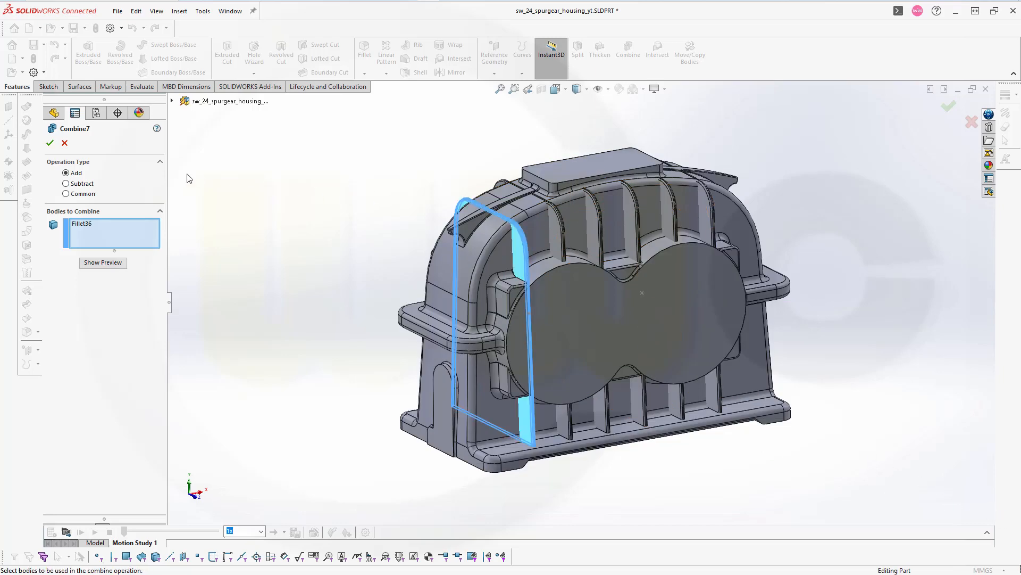
pyautogui.click(171, 101)
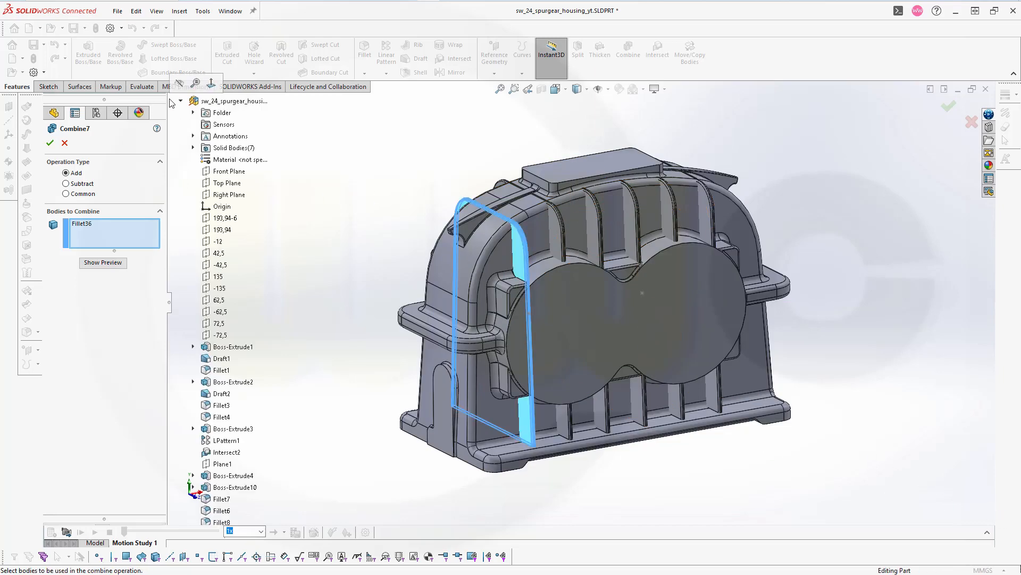
pyautogui.click(193, 148)
pyautogui.click(235, 160)
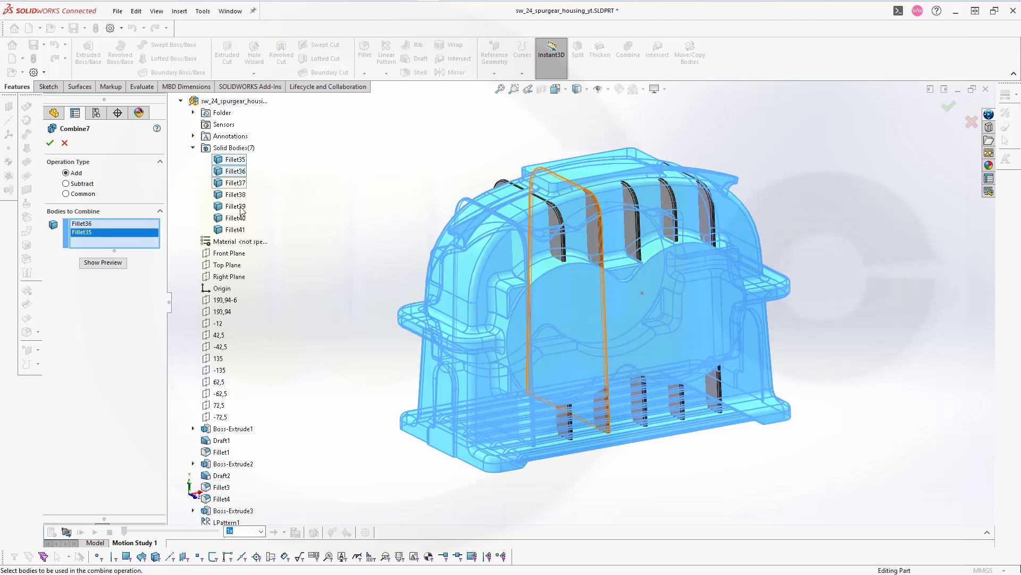
pyautogui.keyDown('shift'); pyautogui.click(238, 230); pyautogui.keyUp('shift')
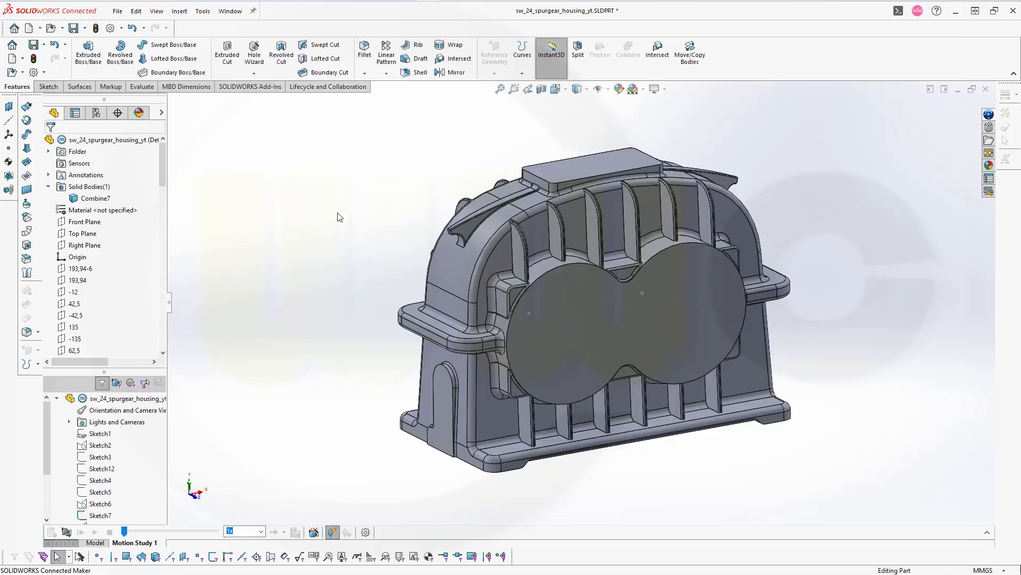
# Start a 1 mm fillet on the left-side junction edges where the six upper rib sections meet the housing wall
pyautogui.moveTo(314, 228)
pyautogui.mouseDown(button='middle')
pyautogui.moveTo(335, 212)
pyautogui.moveTo(329, 223)
pyautogui.mouseUp(button='middle')
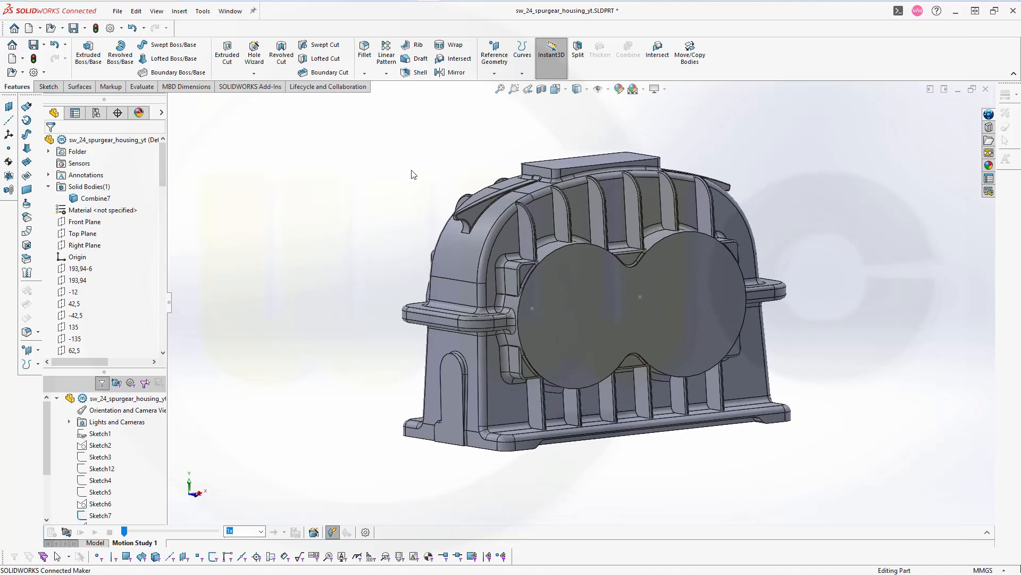
pyautogui.scroll(-2, 421, 164)
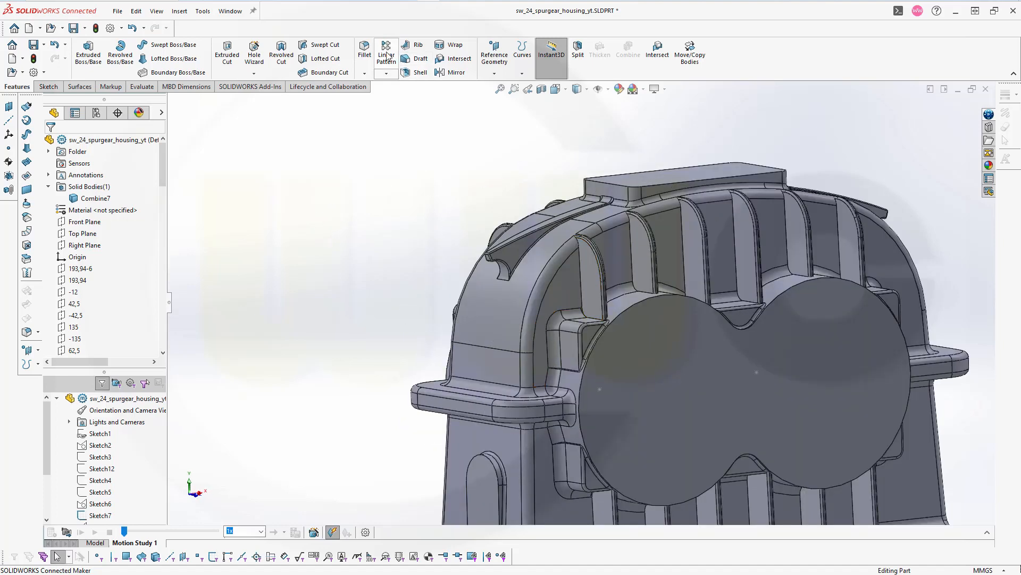
pyautogui.click(364, 51)
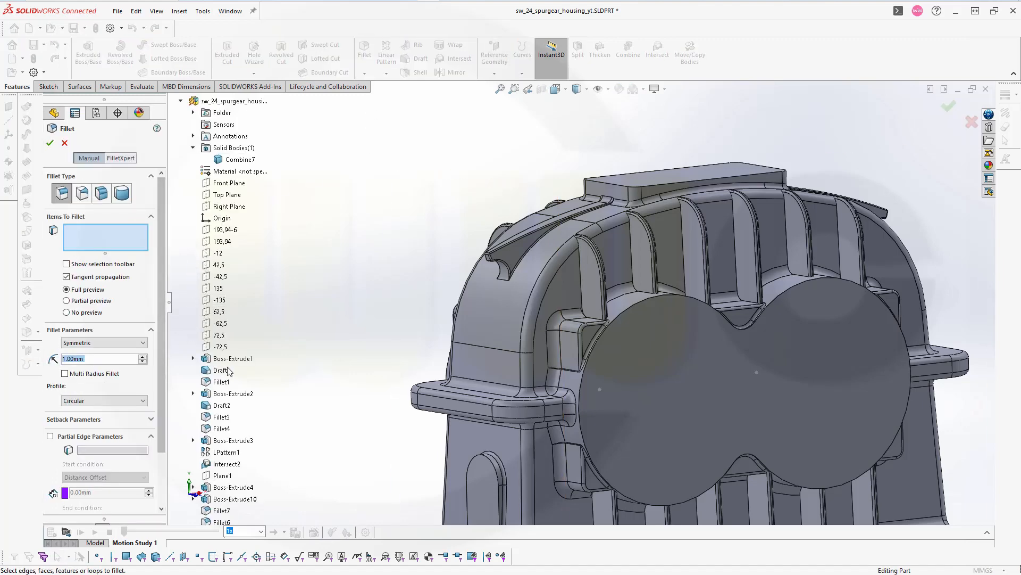
pyautogui.click(581, 283)
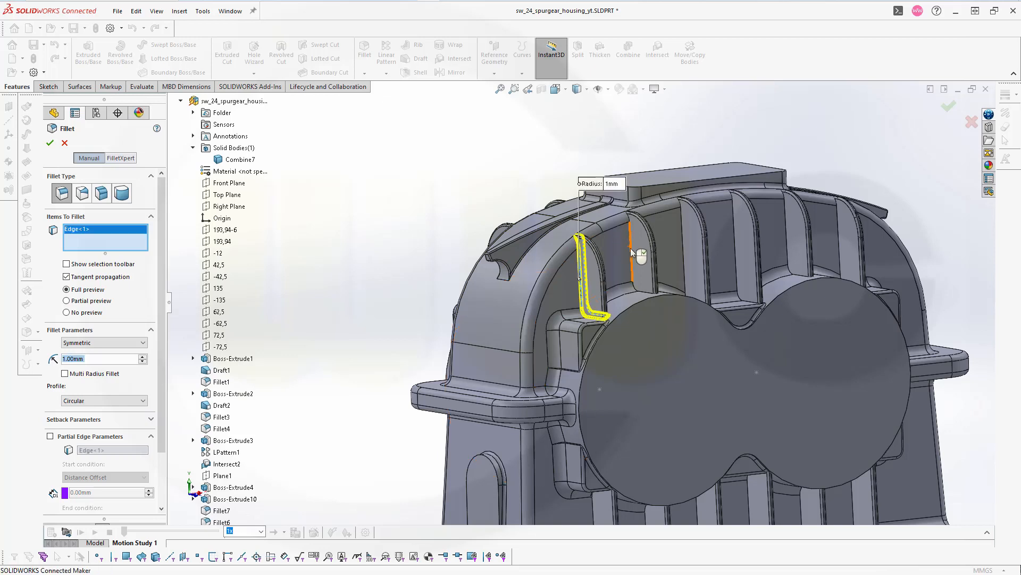
pyautogui.click(632, 254)
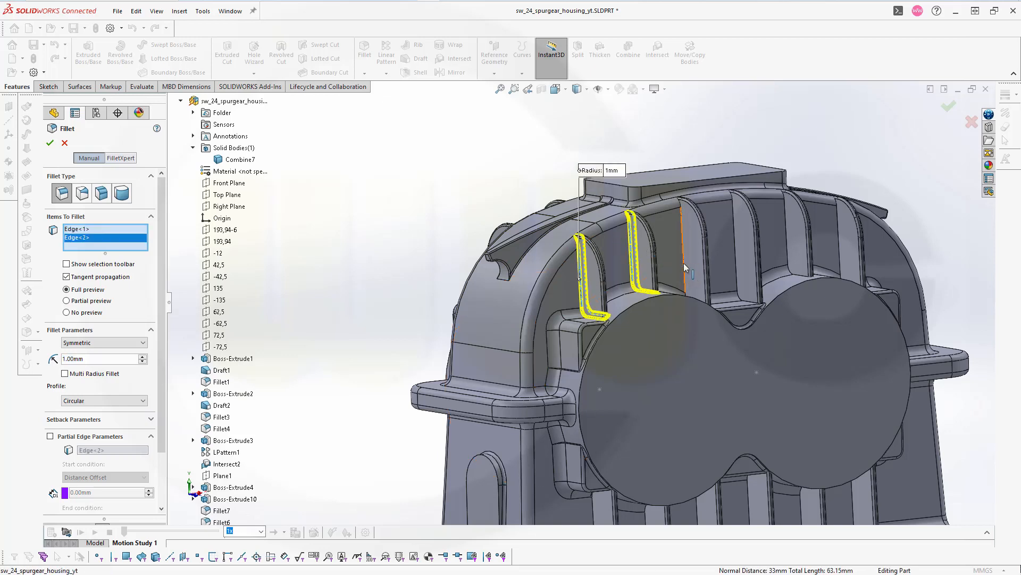
pyautogui.click(736, 261)
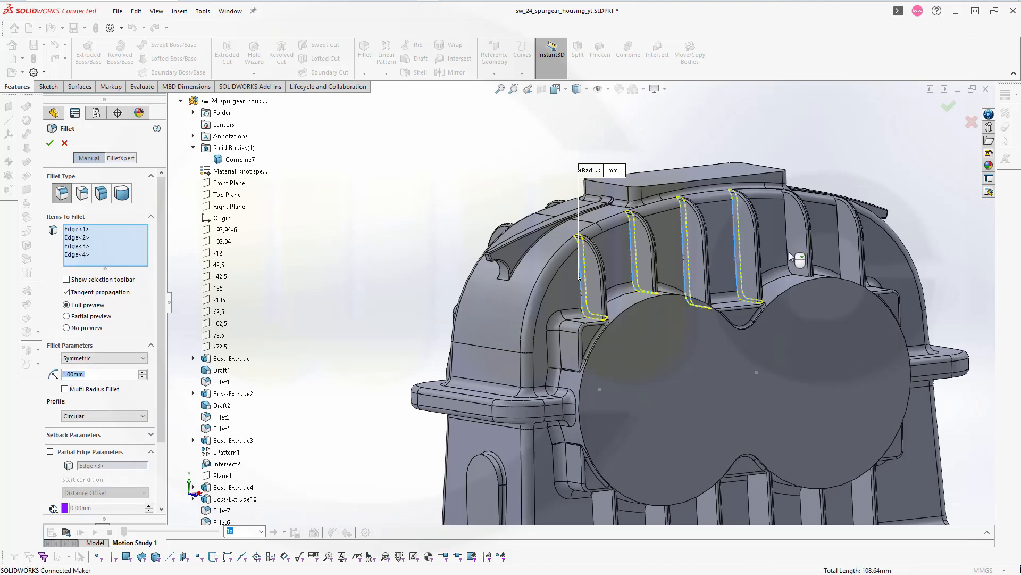
pyautogui.click(787, 254)
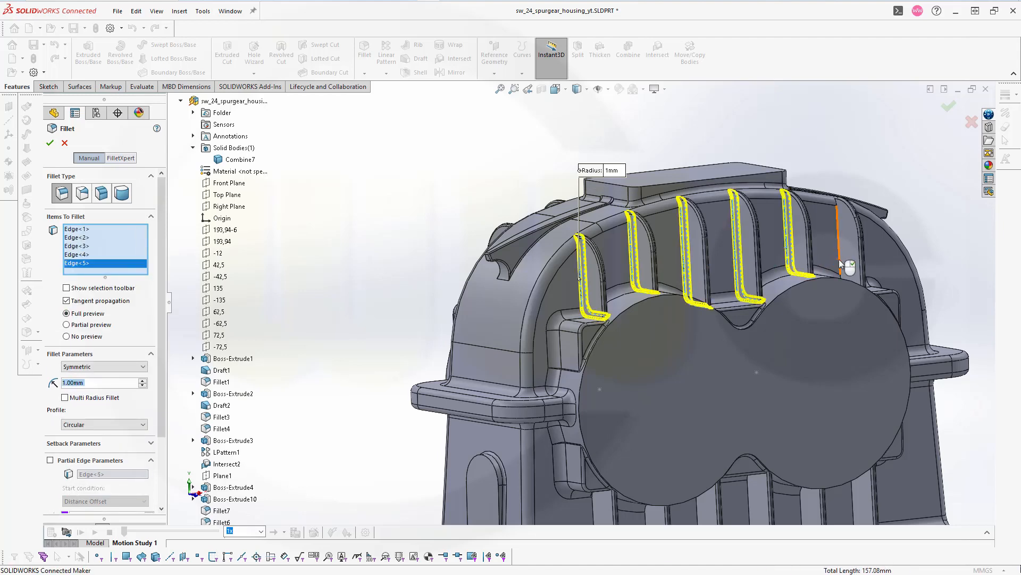
pyautogui.click(839, 260)
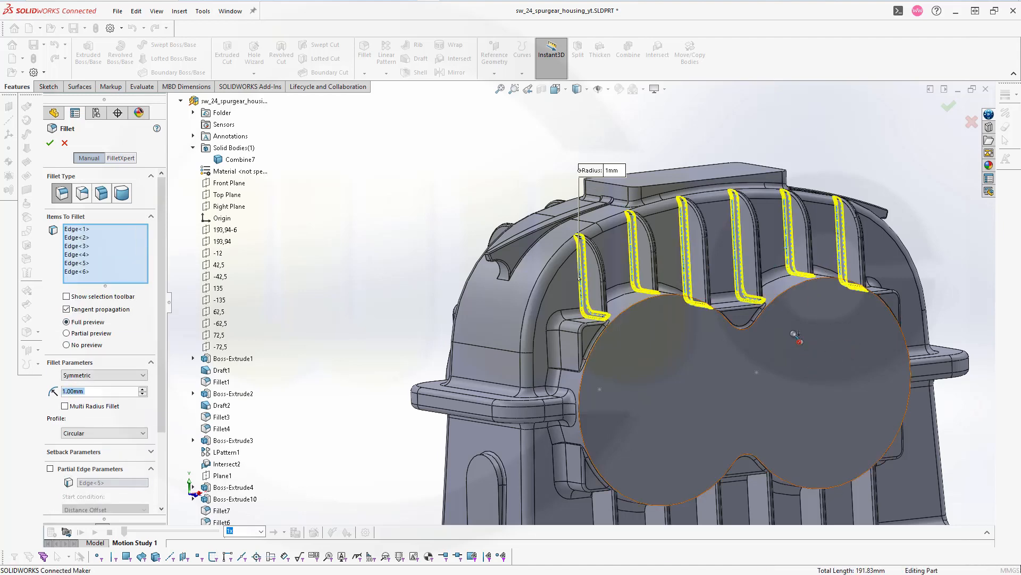
# Add the left-side junction edges of the six lower rib sections to the 1 mm fillet and finish it
pyautogui.scroll(-5, 796, 336)
pyautogui.scroll(10, 797, 336)
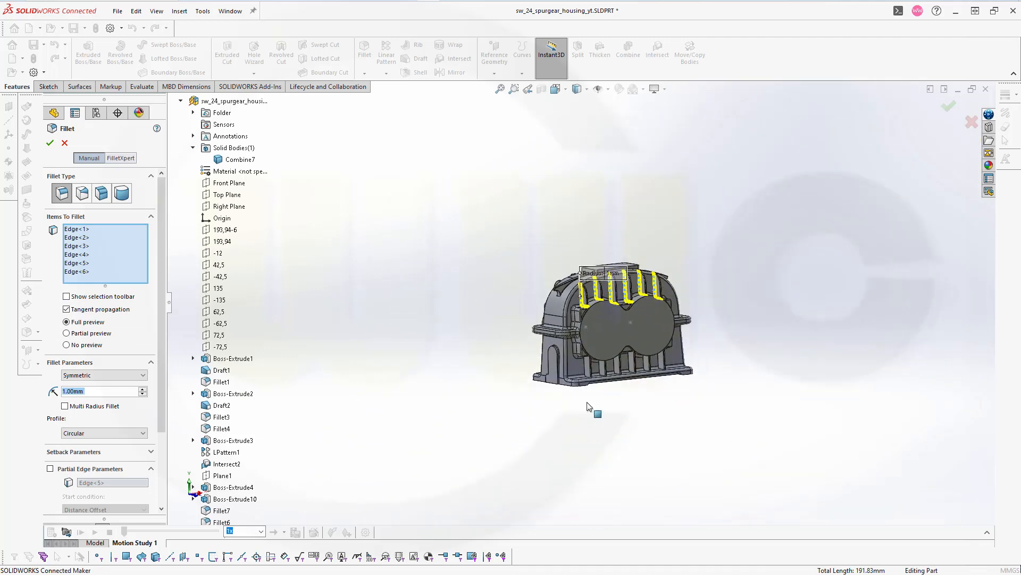
pyautogui.scroll(-8, 605, 366)
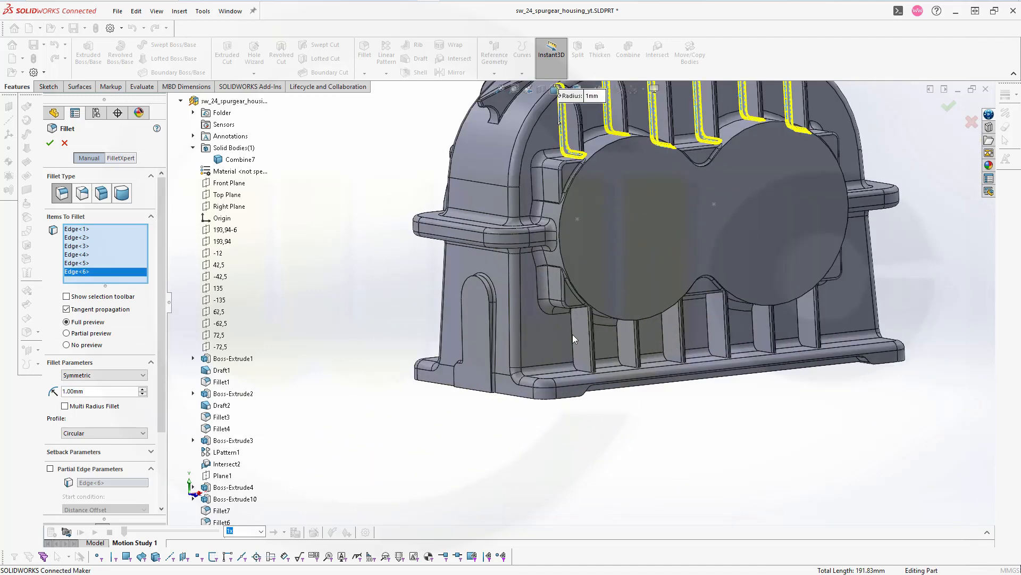
pyautogui.click(573, 341)
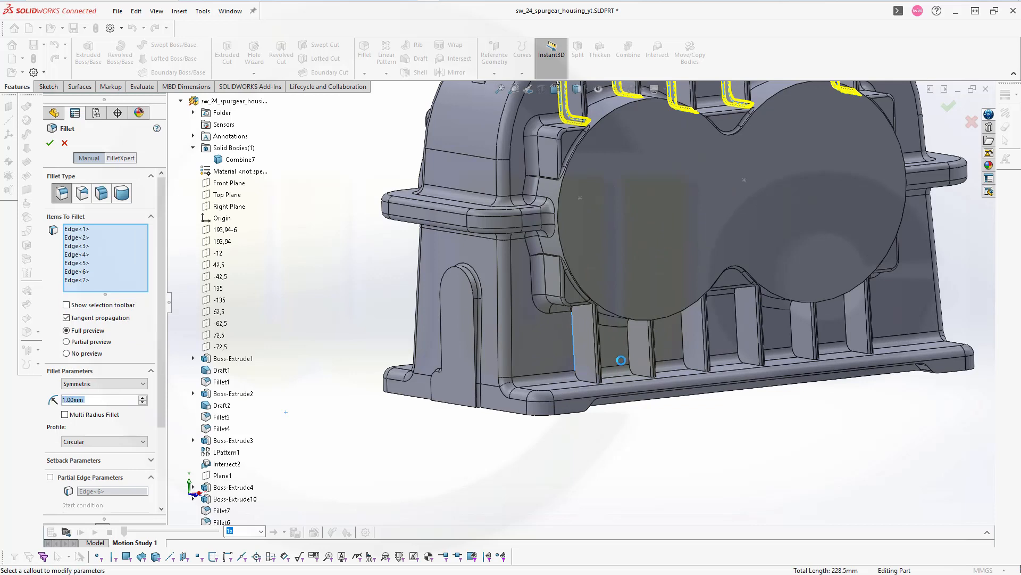
pyautogui.click(630, 354)
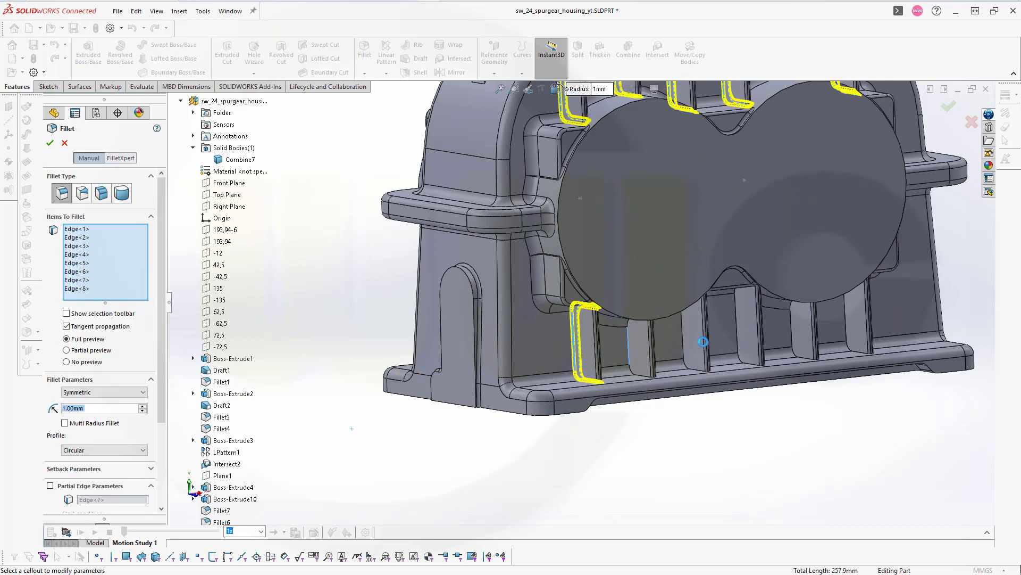
pyautogui.click(683, 340)
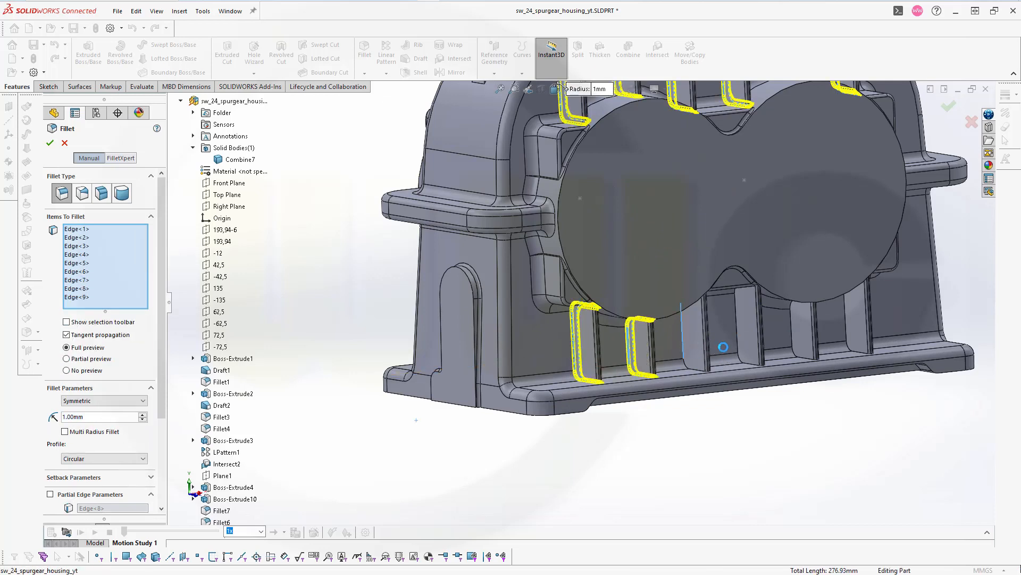
pyautogui.click(738, 339)
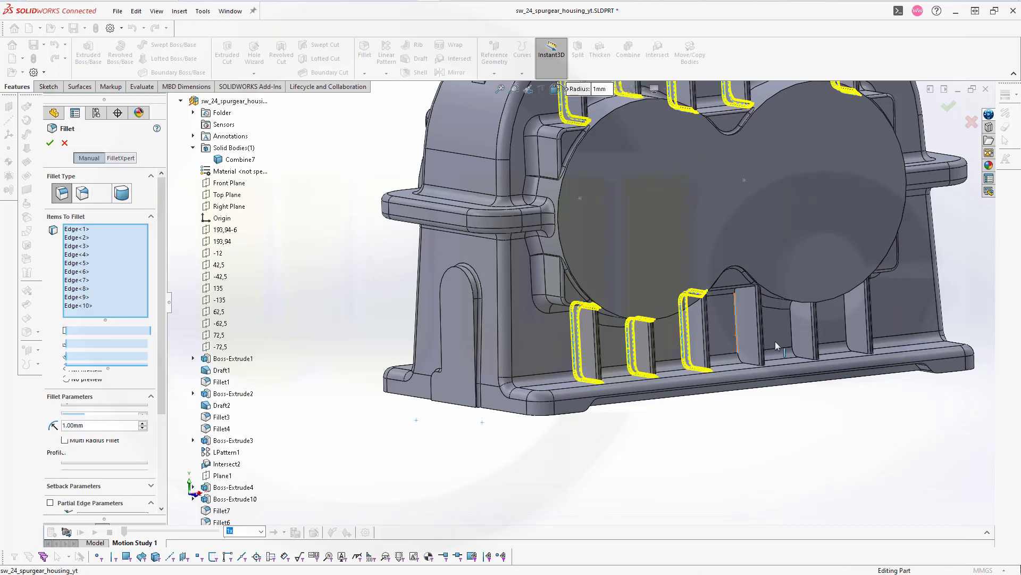
pyautogui.click(791, 335)
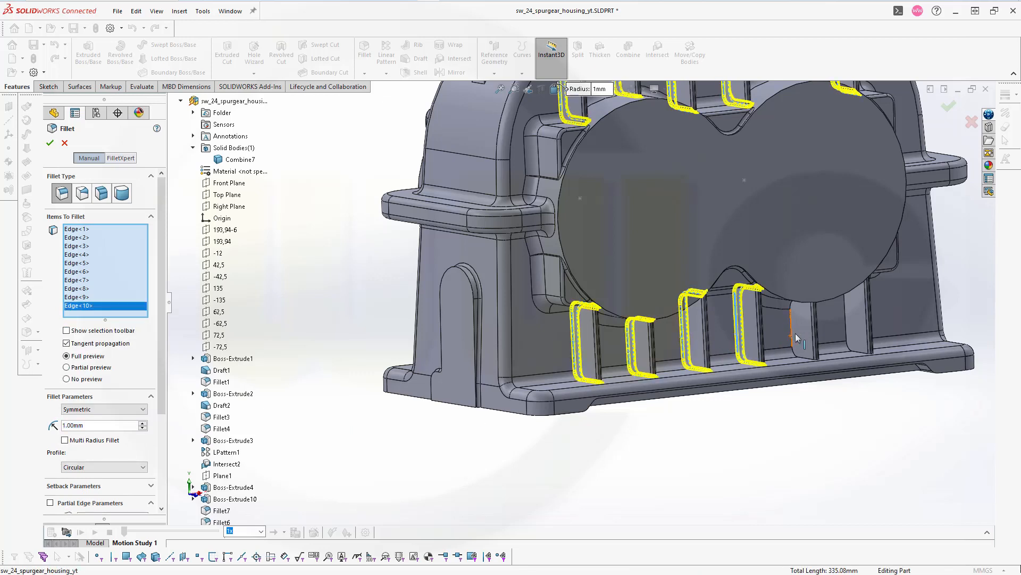
pyautogui.click(846, 321)
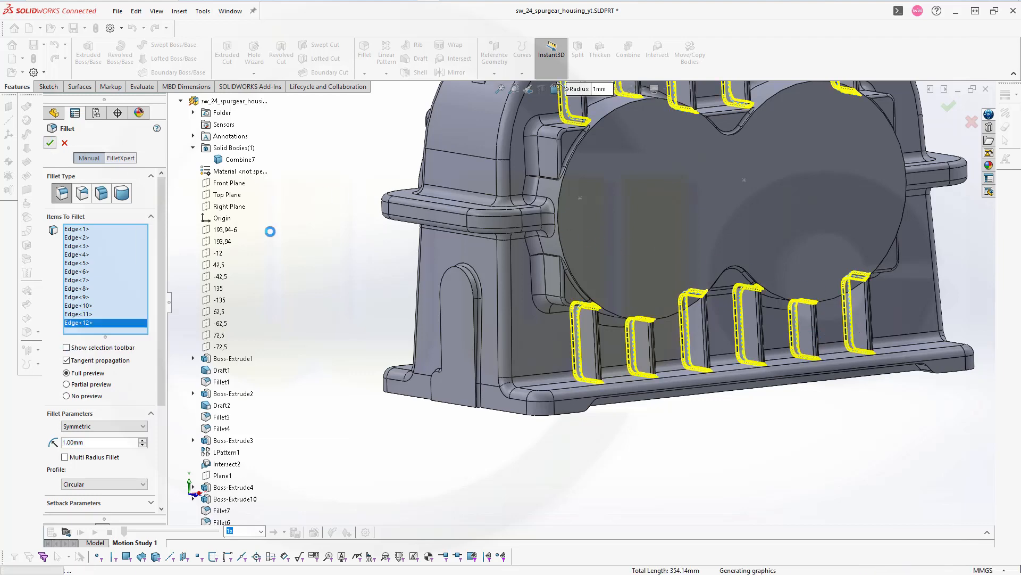
# Start a second 1 mm fillet on the still sharp left-side junction edges of the six upper rib sections
pyautogui.moveTo(340, 250); pyautogui.dragTo(414, 282, button='middle')
pyautogui.scroll(4, 322, 282)
pyautogui.scroll(-4, 369, 212)
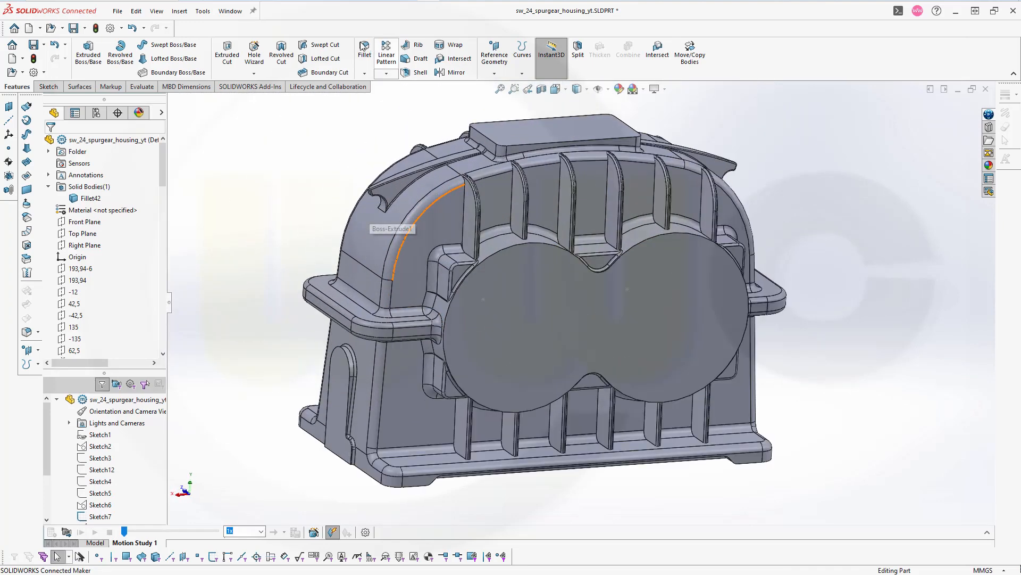
pyautogui.click(462, 228)
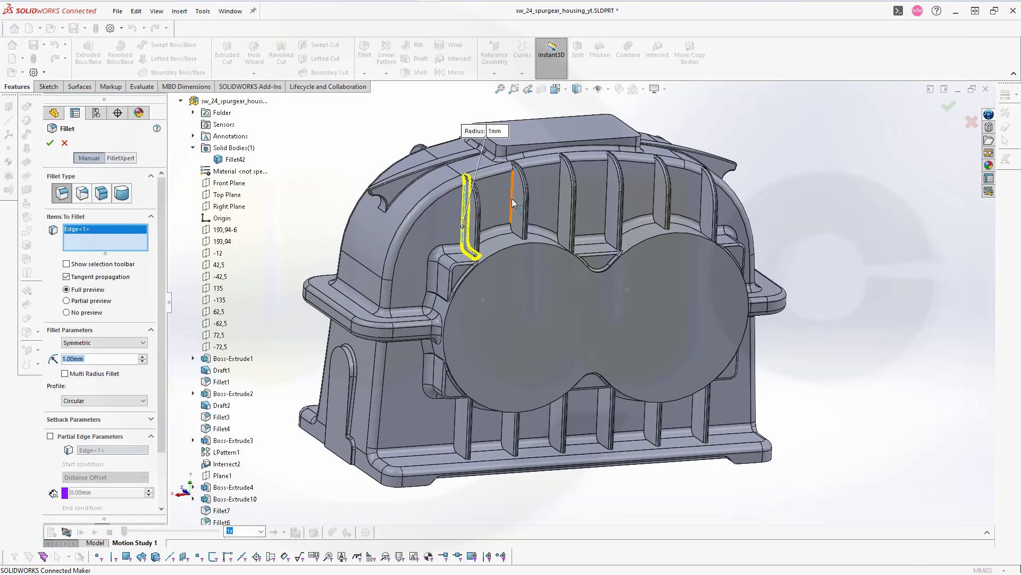
pyautogui.click(514, 202)
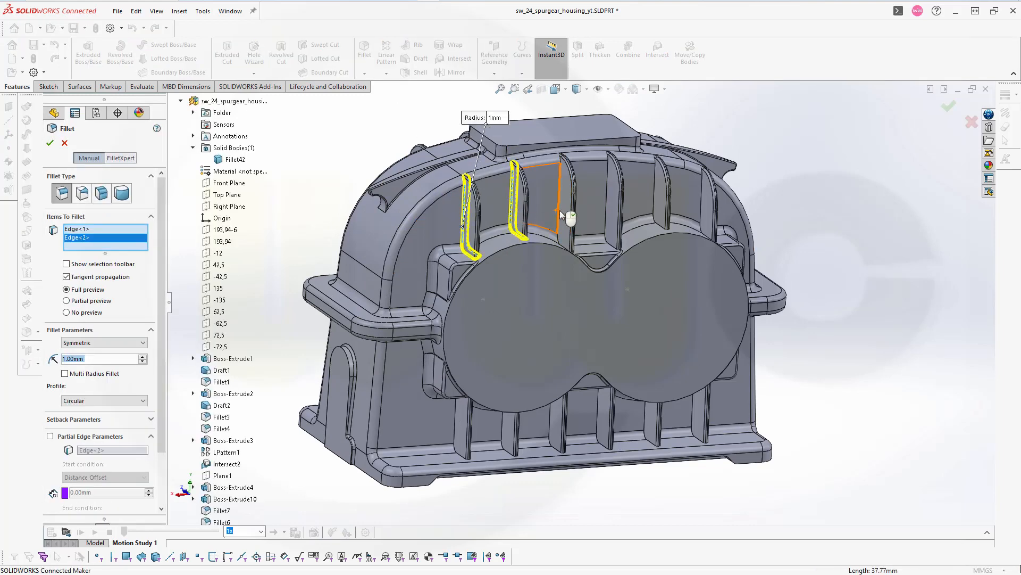
pyautogui.click(558, 218)
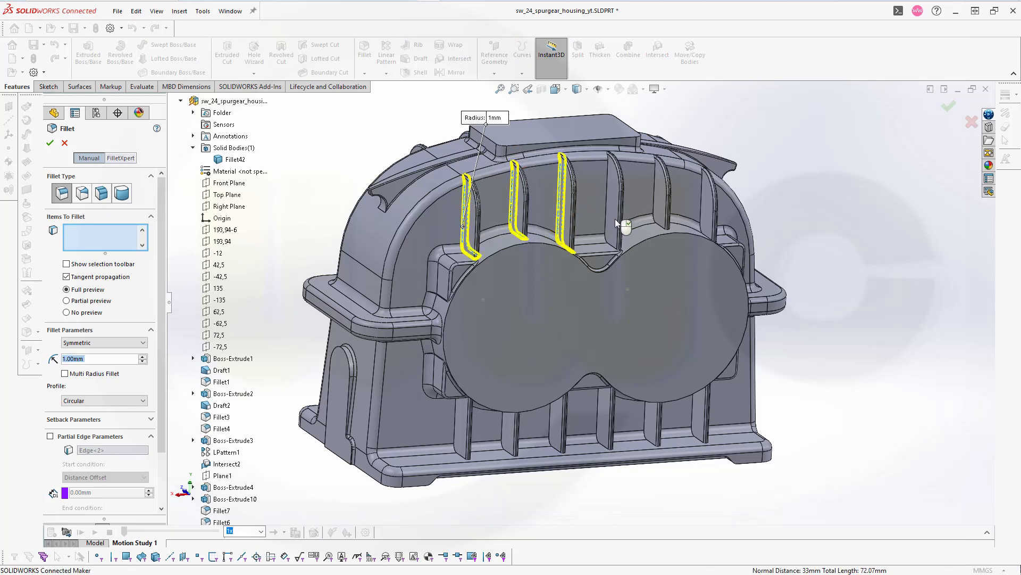
pyautogui.click(606, 209)
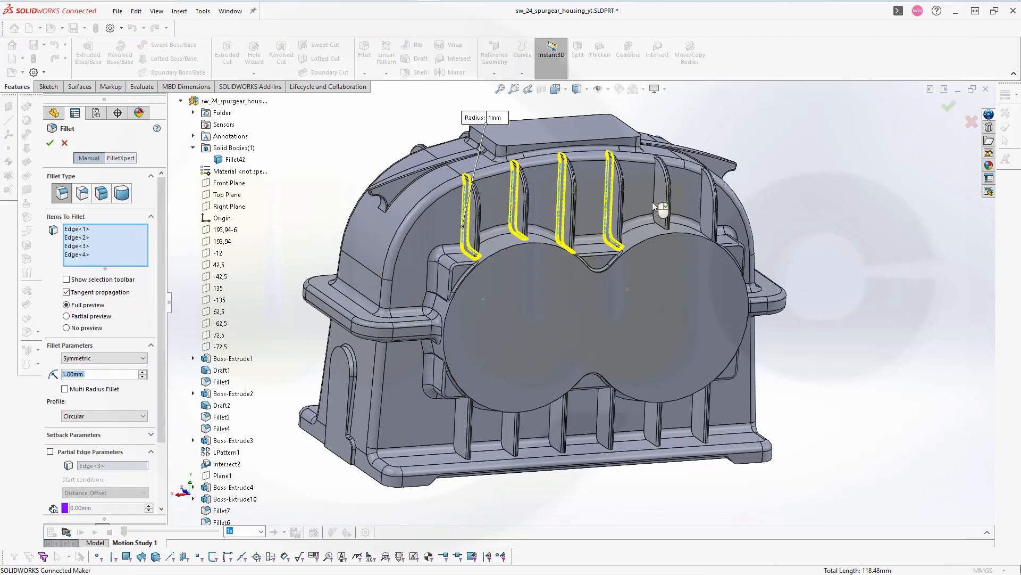
pyautogui.click(654, 199)
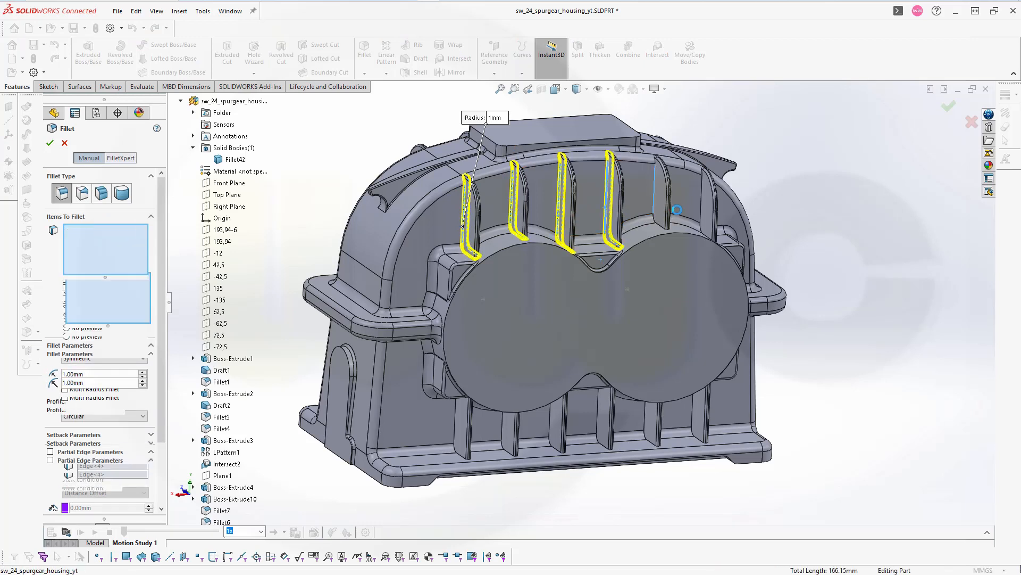
pyautogui.click(701, 197)
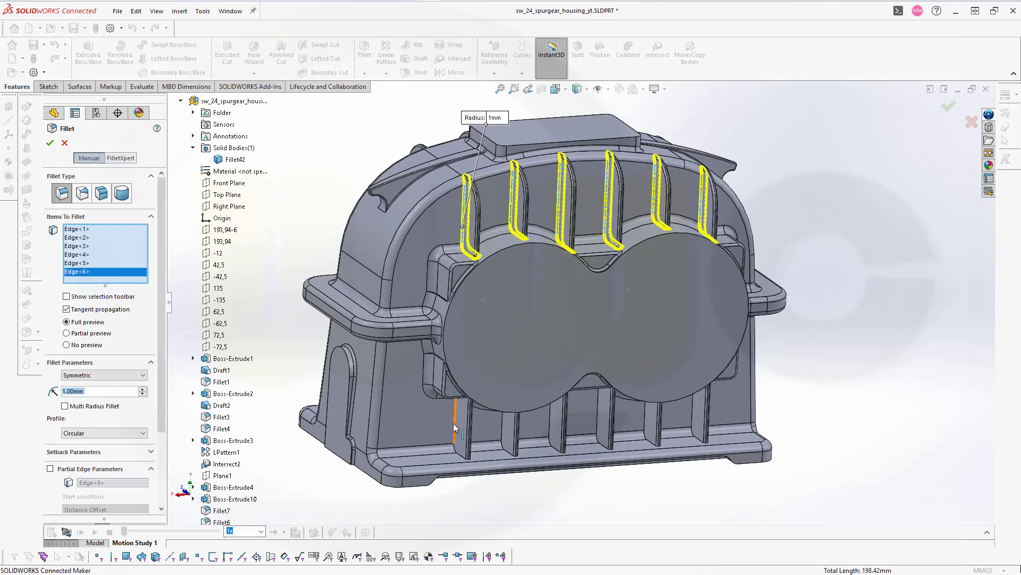
# Include the matching junction edges of the six lower rib sections in the second 1 mm fillet and complete it
pyautogui.click(461, 428)
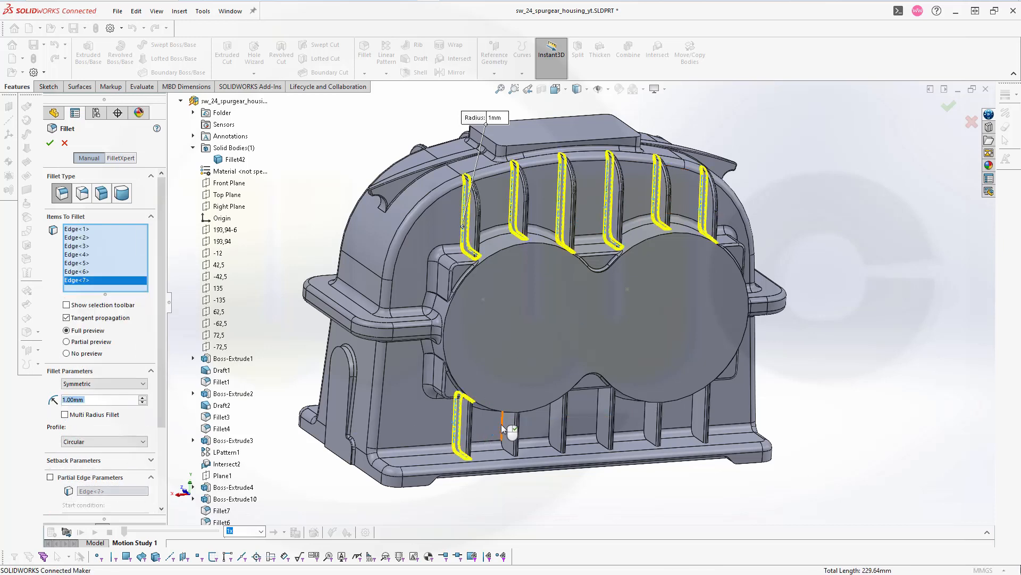
pyautogui.click(503, 429)
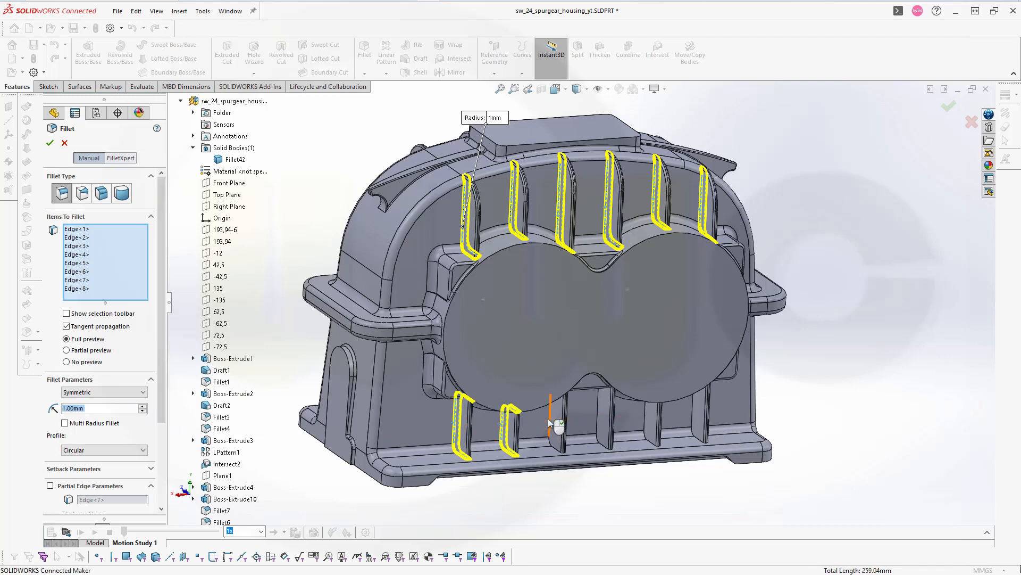
pyautogui.click(550, 426)
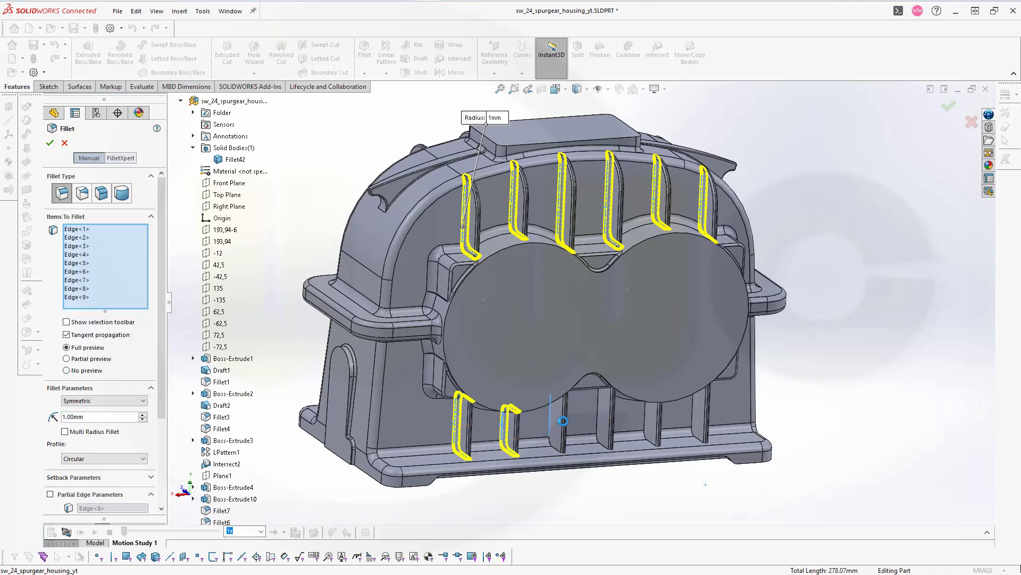
pyautogui.click(599, 404)
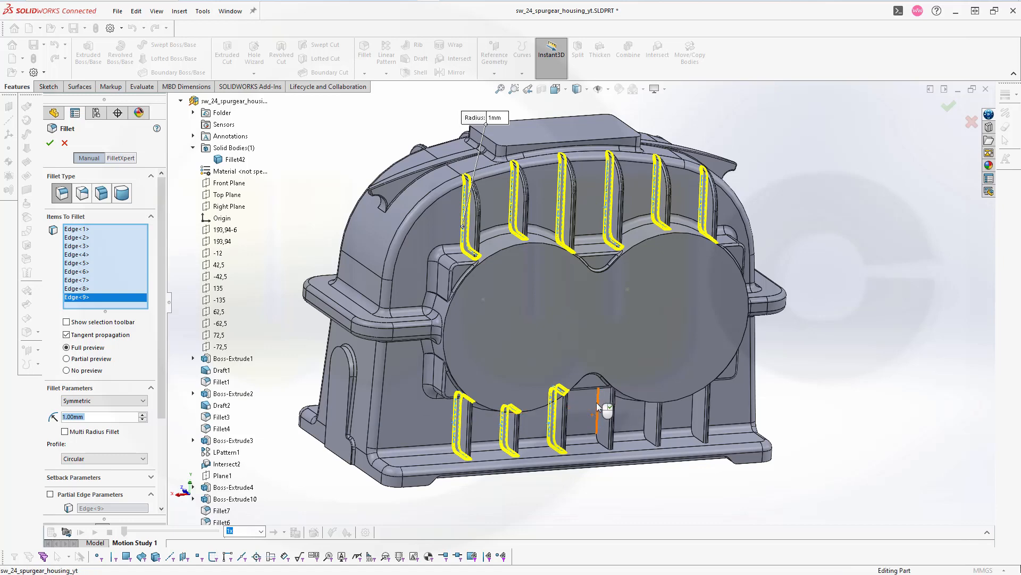
pyautogui.click(645, 422)
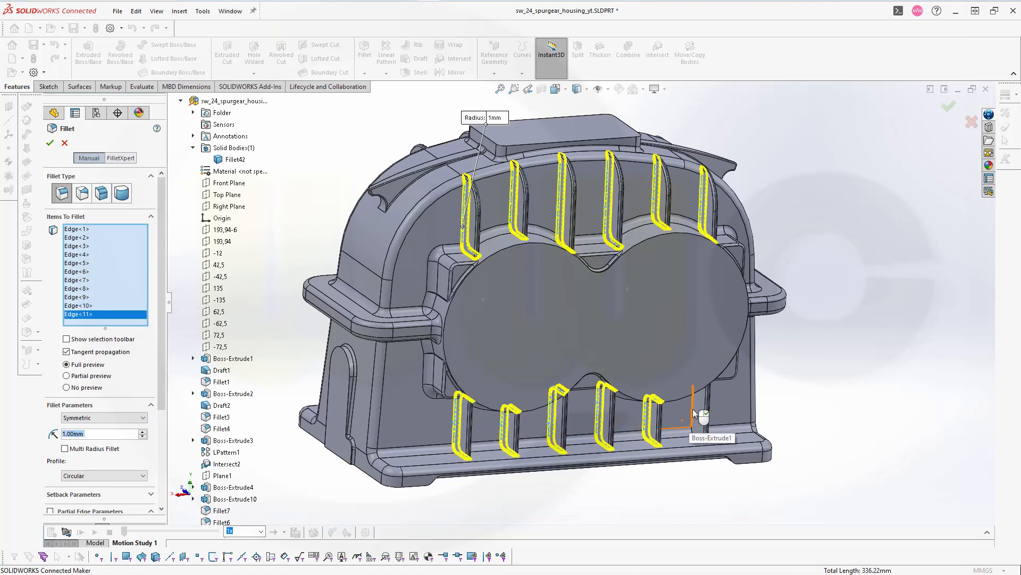
pyautogui.click(694, 413)
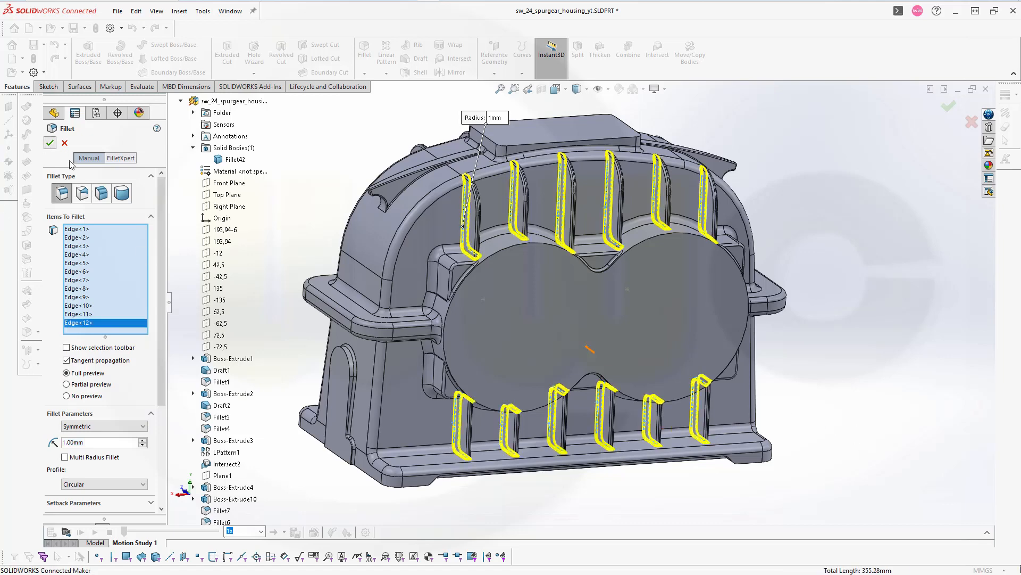
pyautogui.press('Return')
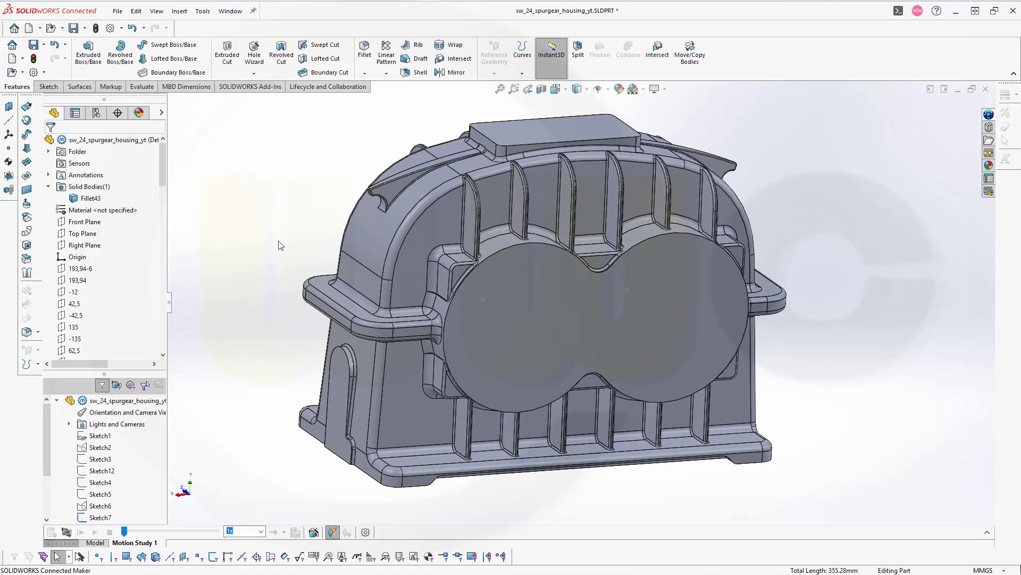
pyautogui.moveTo(272, 254); pyautogui.dragTo(404, 198, button='middle')
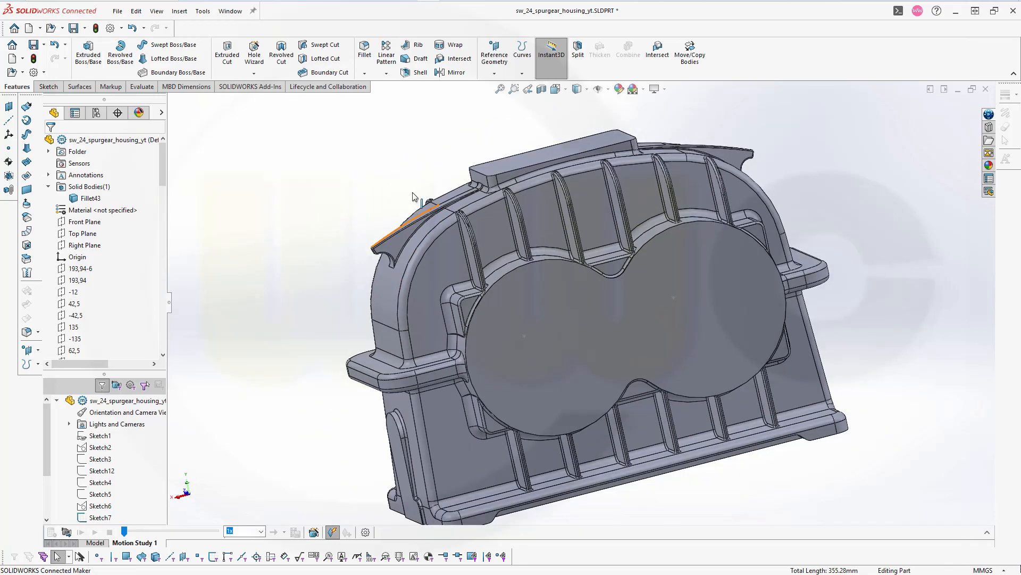
pyautogui.moveTo(310, 230); pyautogui.dragTo(330, 200, button='middle')
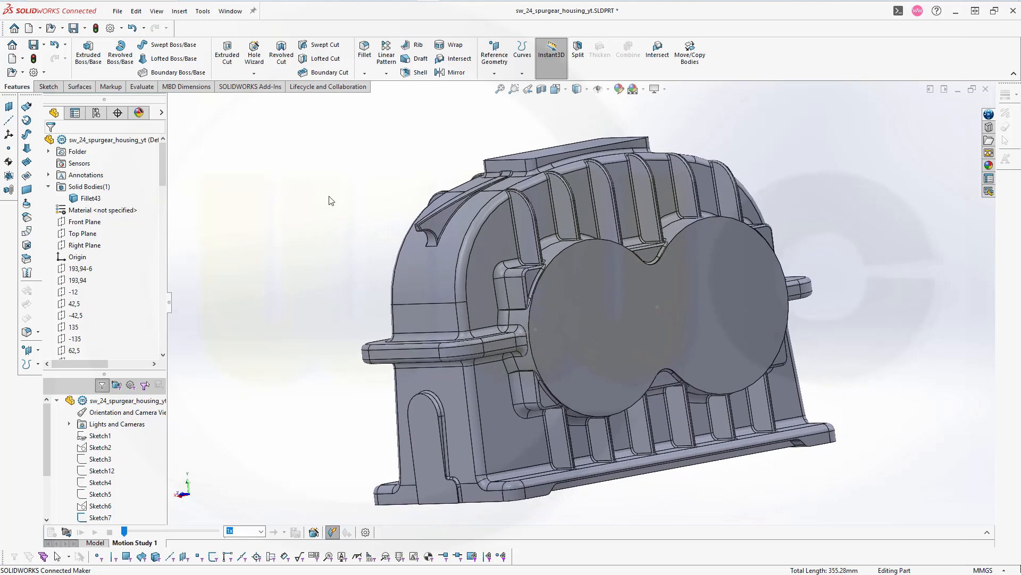